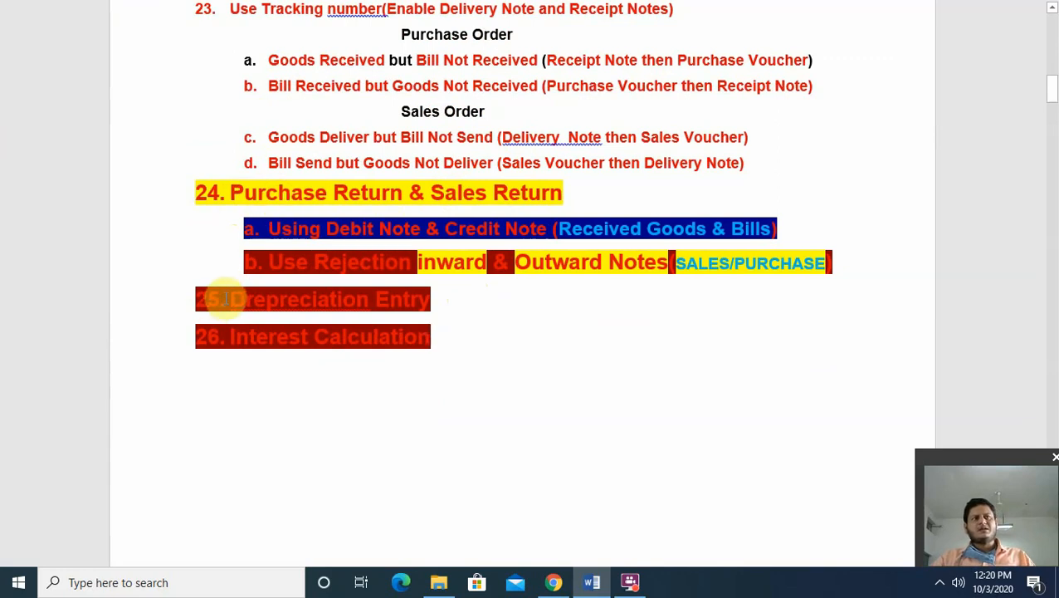
# Remove the dark red highlight from the list items "Drepreciation Entry" and "Interest Calculation"
pyautogui.moveTo(217, 300)
pyautogui.mouseDown()
pyautogui.moveTo(397, 339)
pyautogui.moveTo(182, 324)
pyautogui.mouseUp()
pyautogui.moveTo(303, 325); pyautogui.dragTo(444, 338)
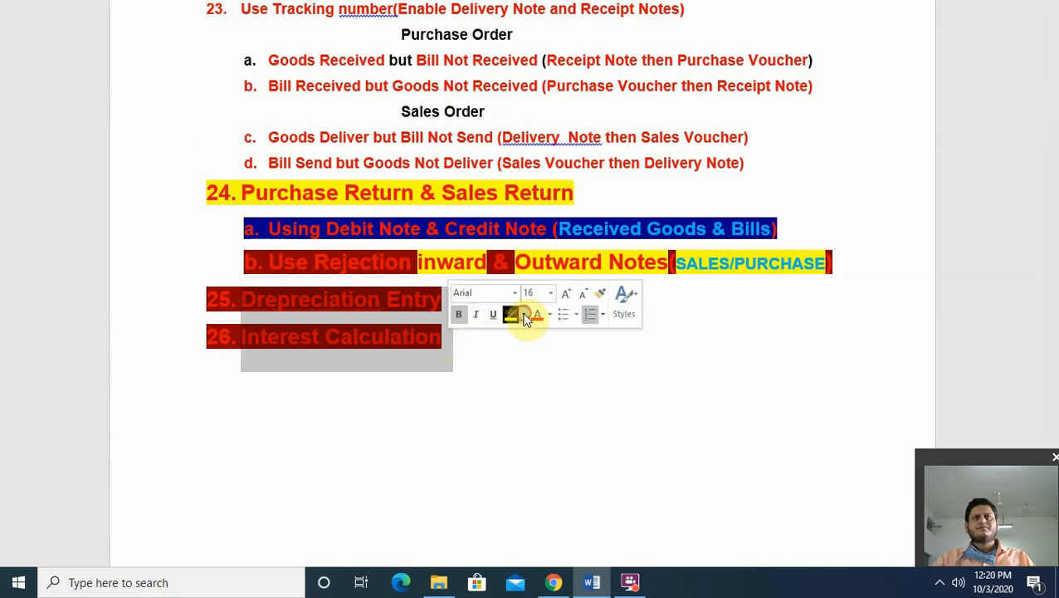
pyautogui.click(524, 315)
pyautogui.click(539, 404)
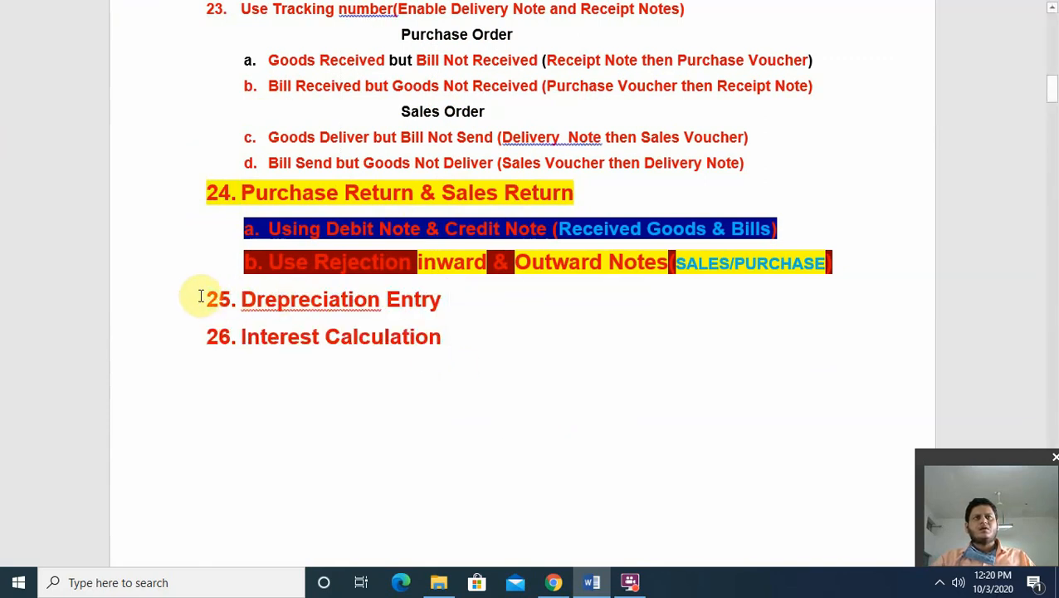
# Change the font color of the list items "Drepreciation Entry" and "Interest Calculation" to black
pyautogui.moveTo(242, 299); pyautogui.dragTo(455, 337)
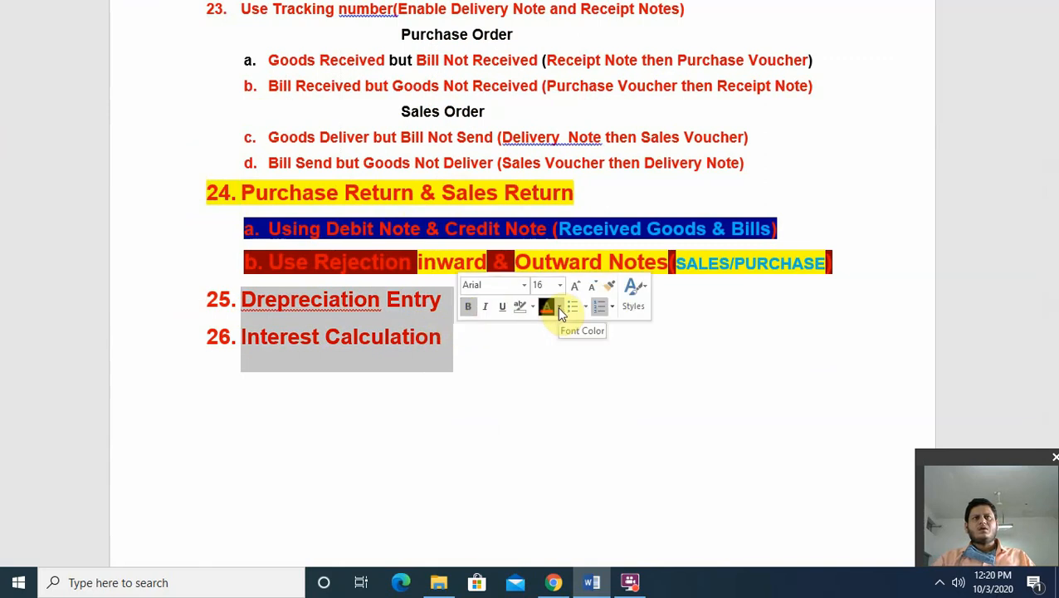
pyautogui.click(559, 306)
pyautogui.click(558, 361)
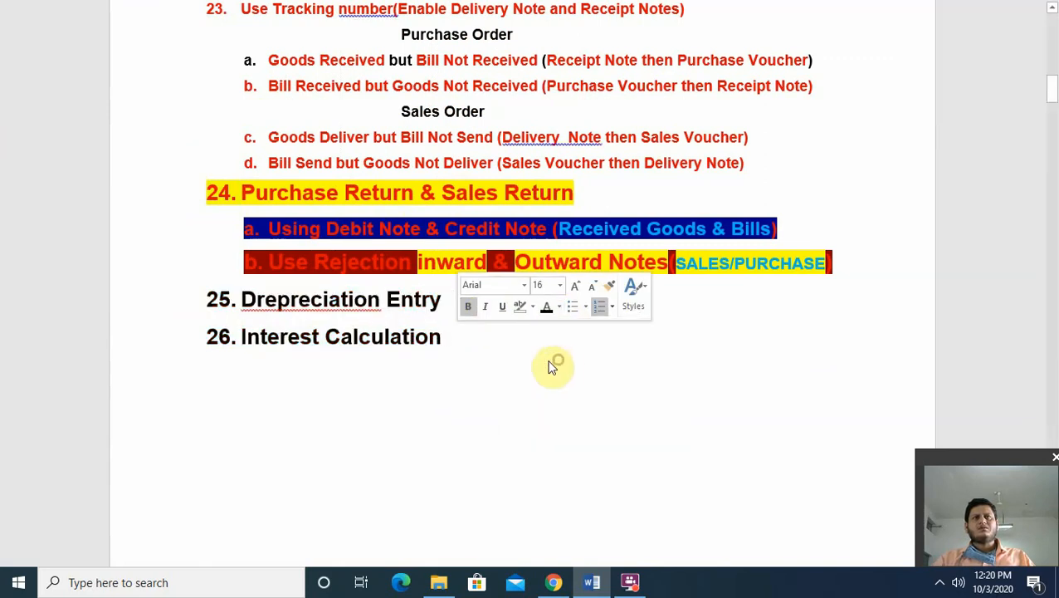
pyautogui.click(491, 370)
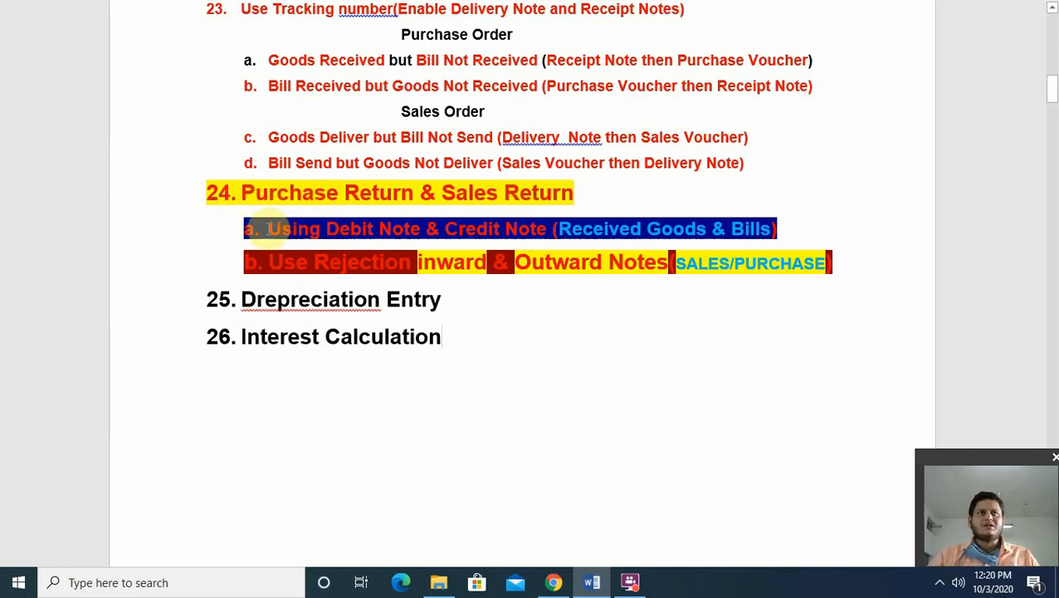
# Remove the highlighting from sub-items a and b under "Purchase Return & Sales Return"
pyautogui.moveTo(264, 228); pyautogui.dragTo(792, 227)
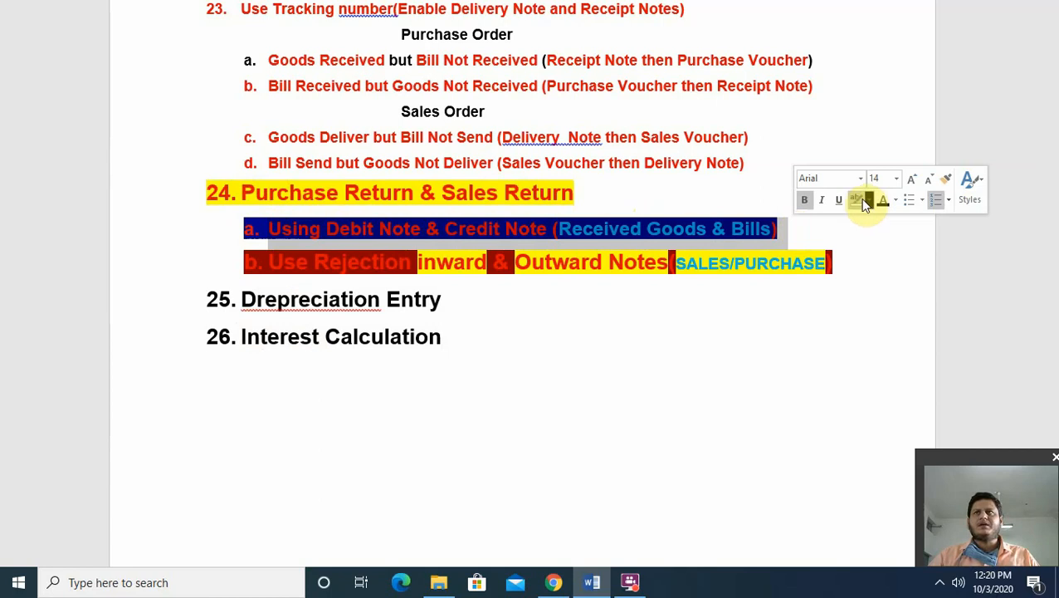
pyautogui.click(853, 199)
pyautogui.click(384, 228)
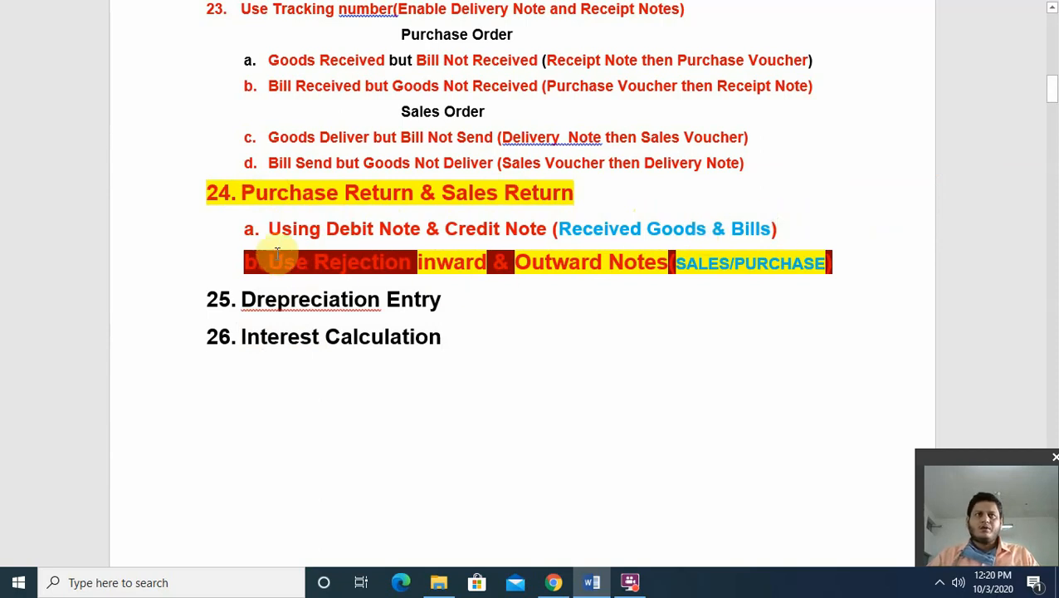
pyautogui.moveTo(266, 259); pyautogui.dragTo(822, 258)
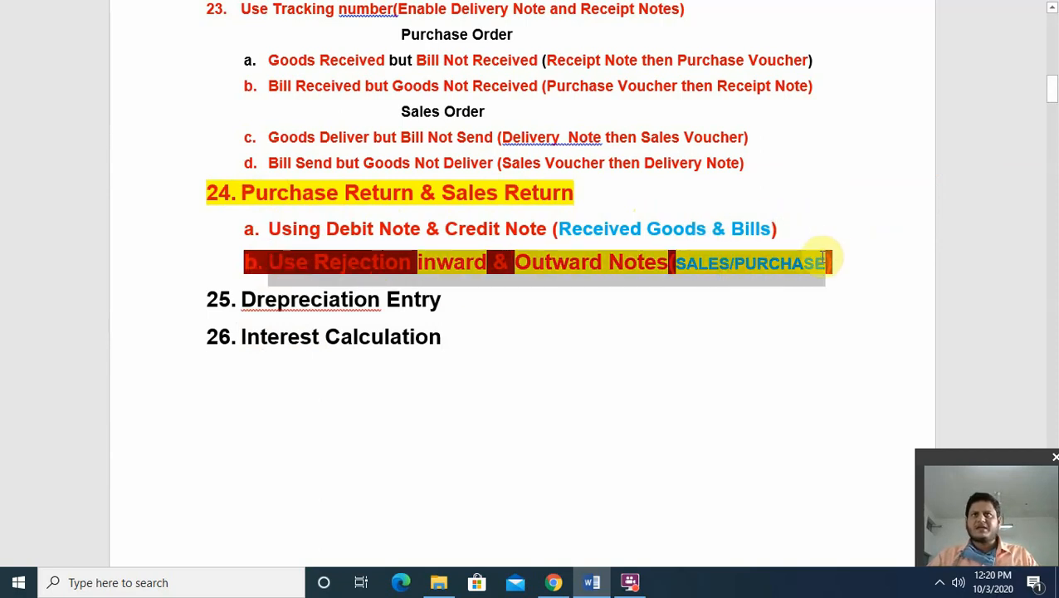
pyautogui.click(904, 232)
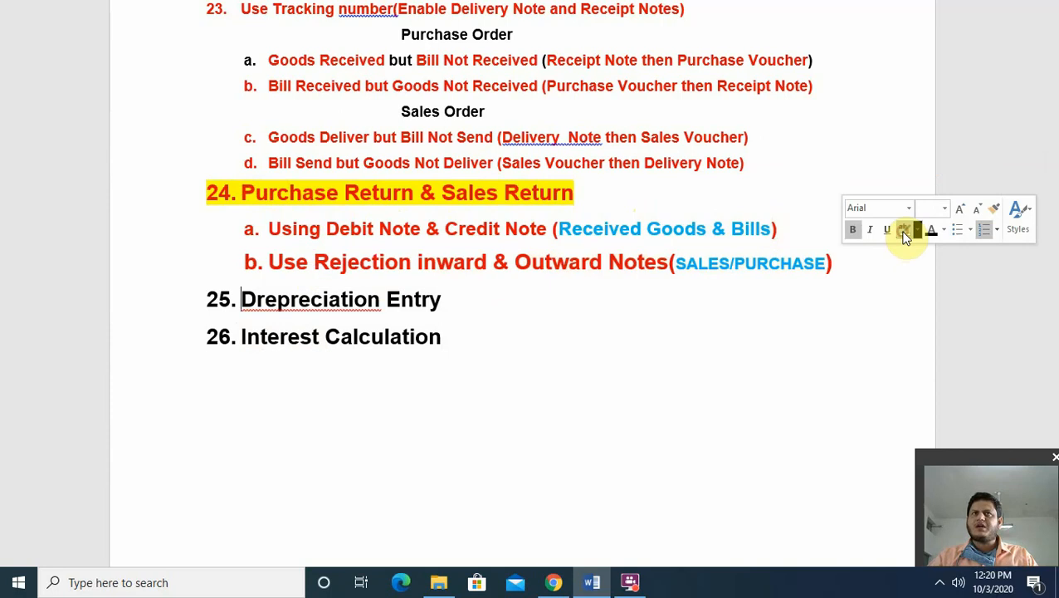
pyautogui.click(576, 296)
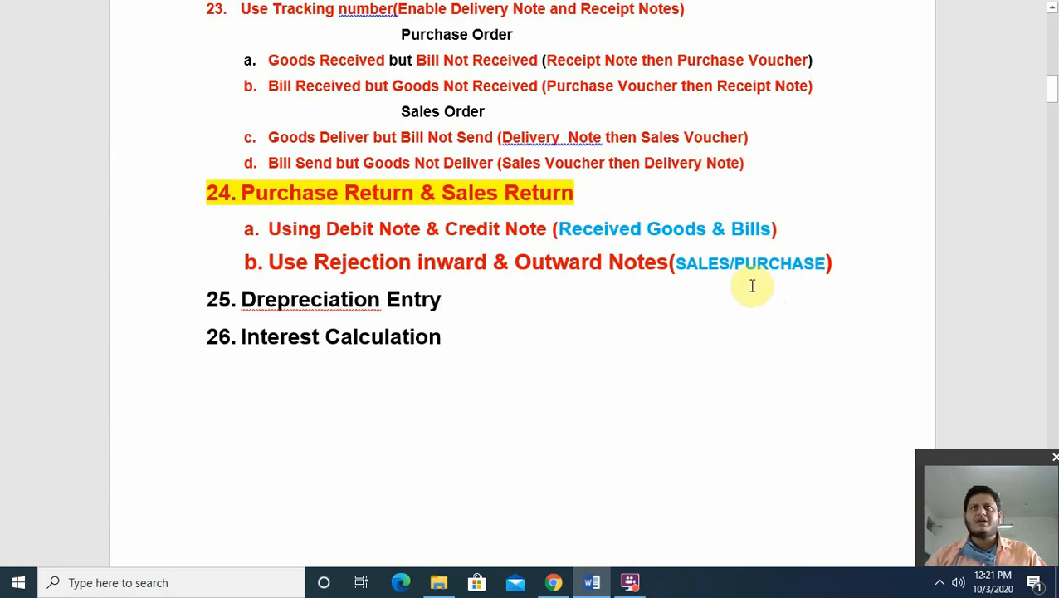
# Highlight the word "PURCHASE)" at the end of sub-item b in yellow
pyautogui.moveTo(734, 264); pyautogui.dragTo(838, 257)
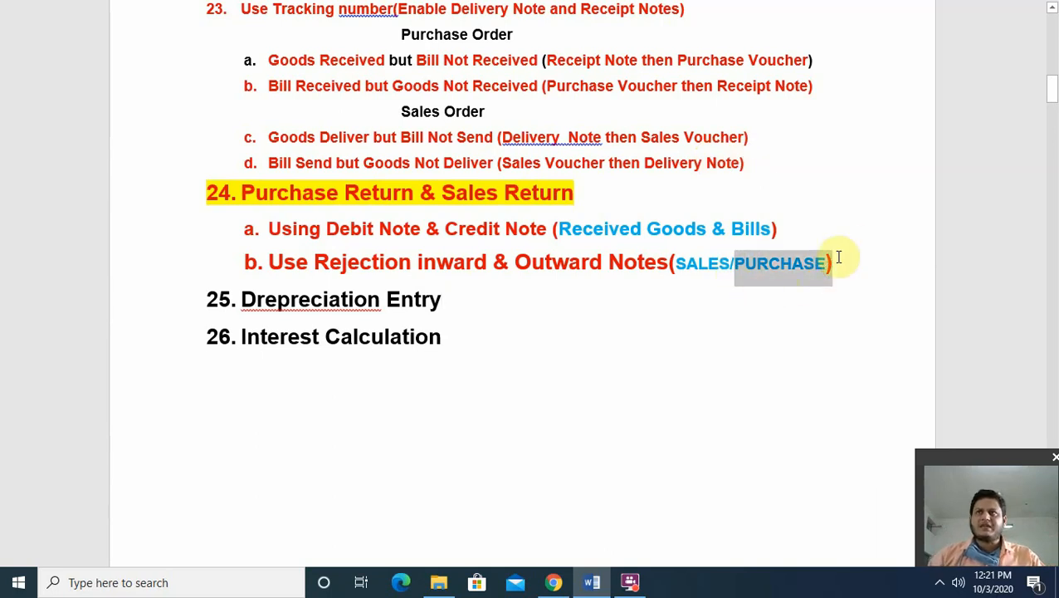
pyautogui.click(739, 262)
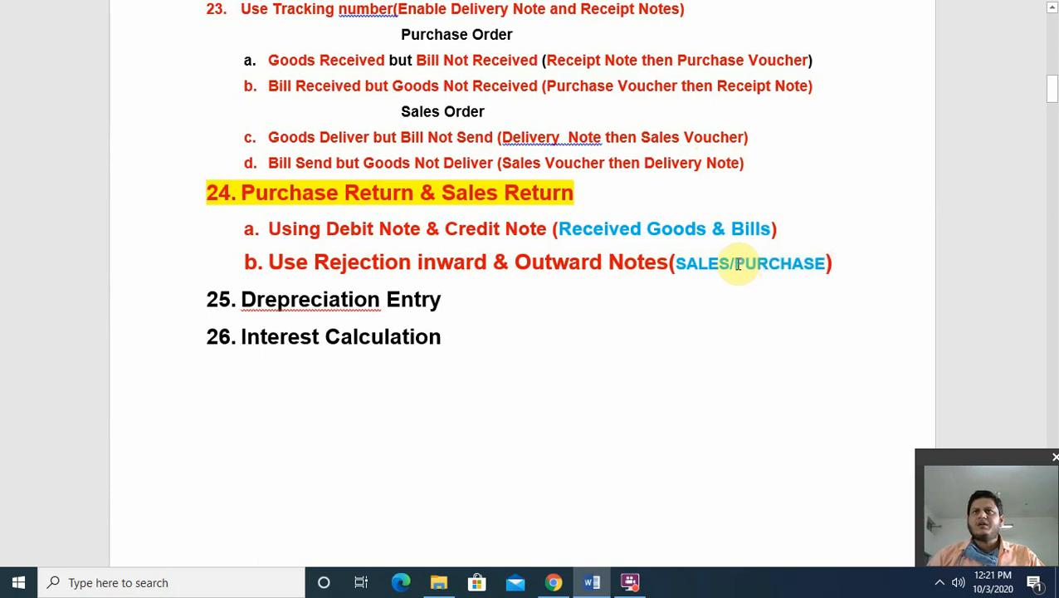
pyautogui.moveTo(735, 264); pyautogui.dragTo(837, 264)
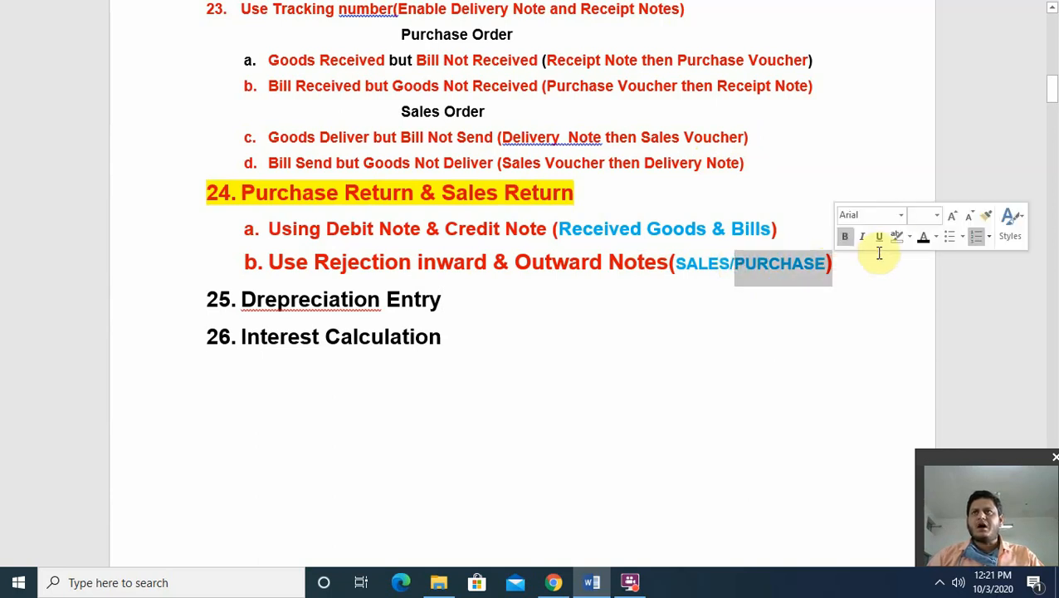
pyautogui.click(910, 237)
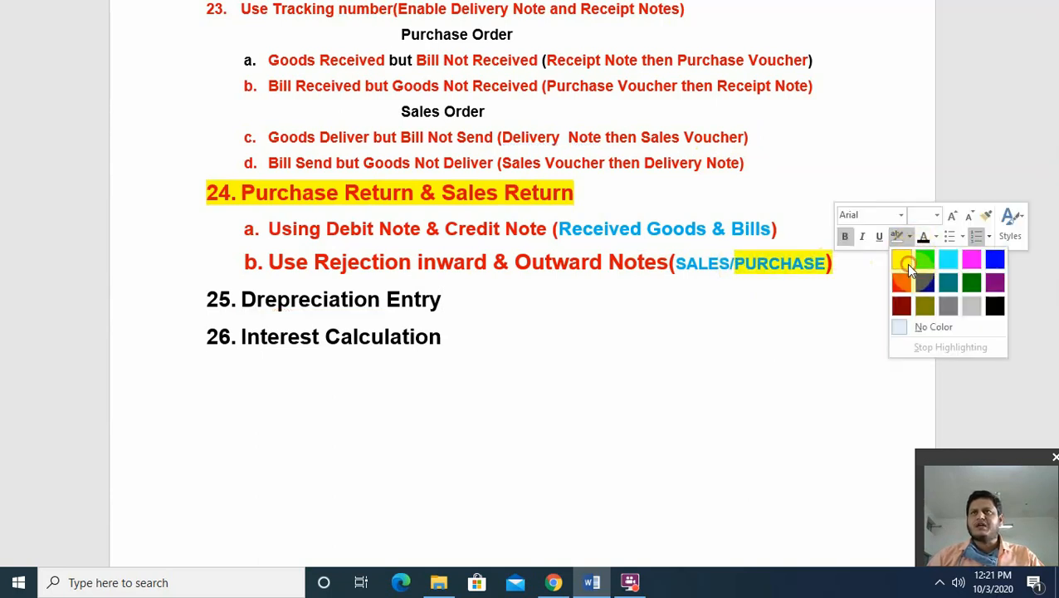
pyautogui.click(906, 263)
# Highlight "Outward Notes" and "Rejection inward" in sub-item b in yellow
pyautogui.moveTo(515, 264); pyautogui.dragTo(669, 269)
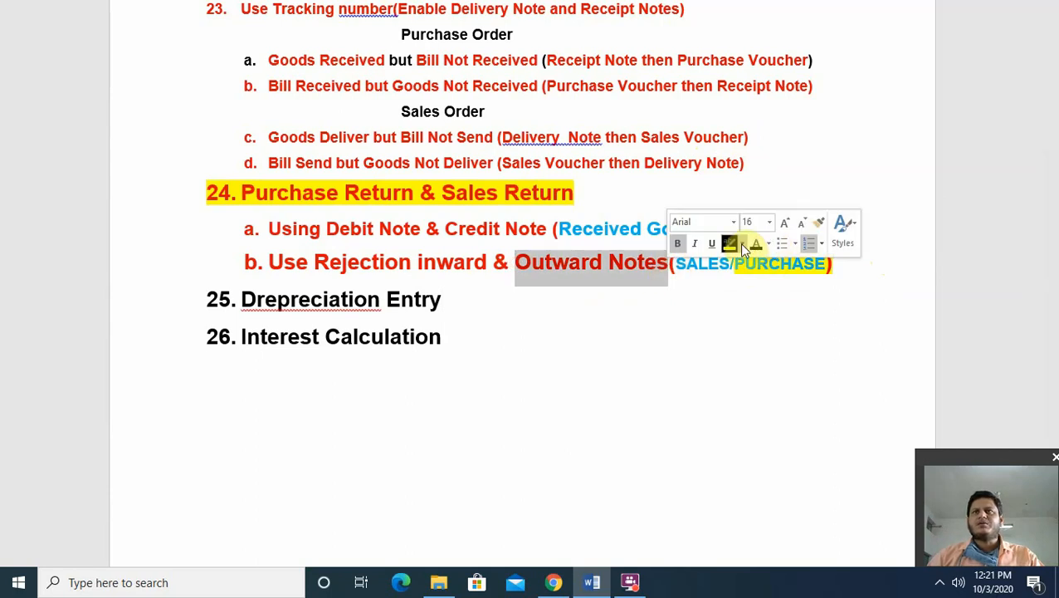
pyautogui.click(742, 245)
pyautogui.click(724, 338)
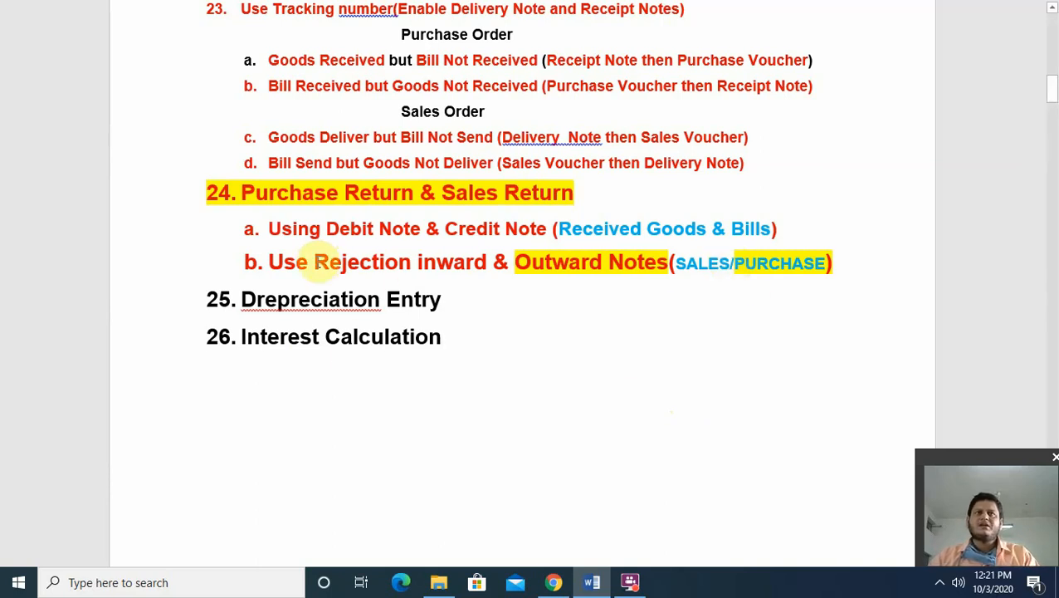
pyautogui.moveTo(316, 264); pyautogui.dragTo(491, 262)
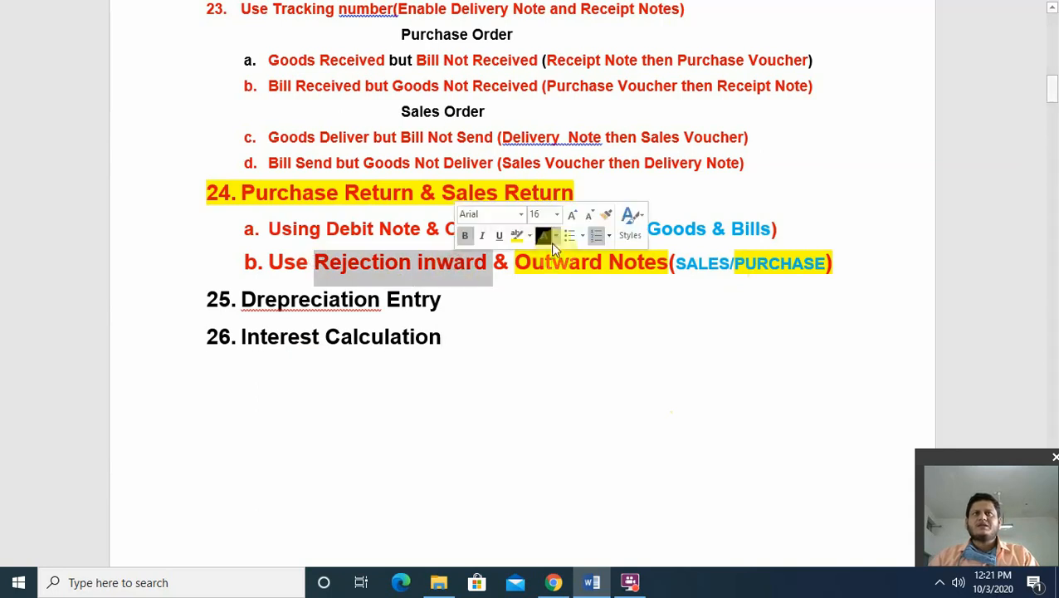
pyautogui.click(515, 235)
pyautogui.click(683, 393)
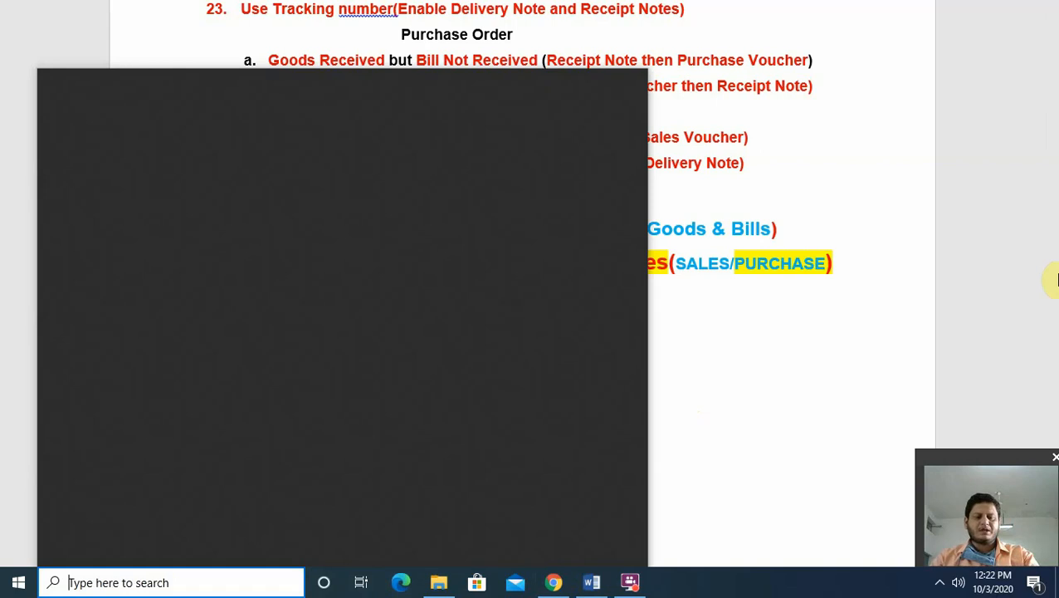
# Launch Tally.ERP 9, choose to work in Educational Mode and maximize its window
pyautogui.write('tally')
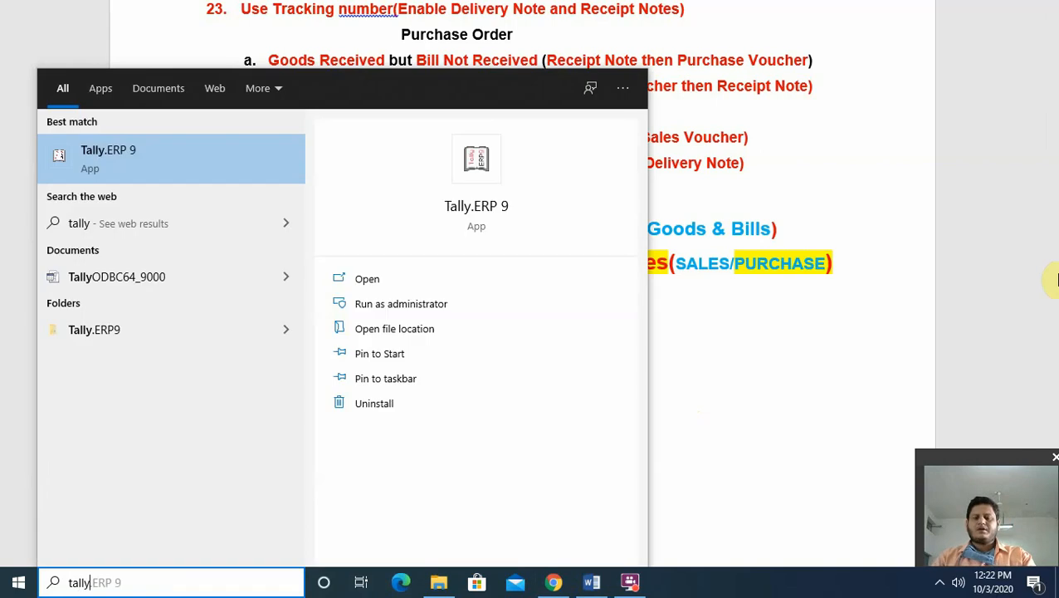
pyautogui.press('Return')
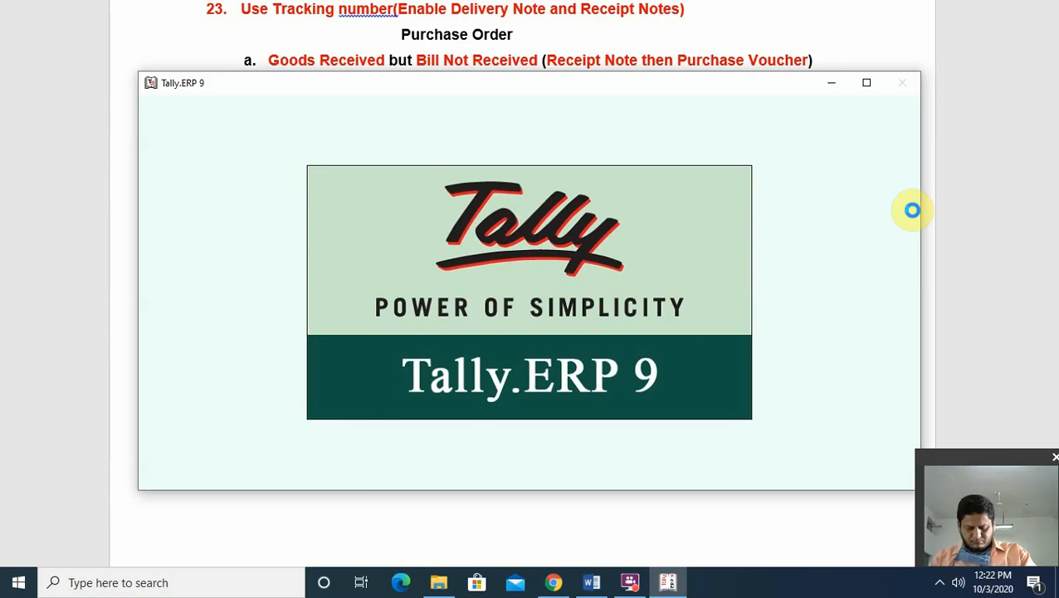
pyautogui.press('Down')
pyautogui.press('Down')
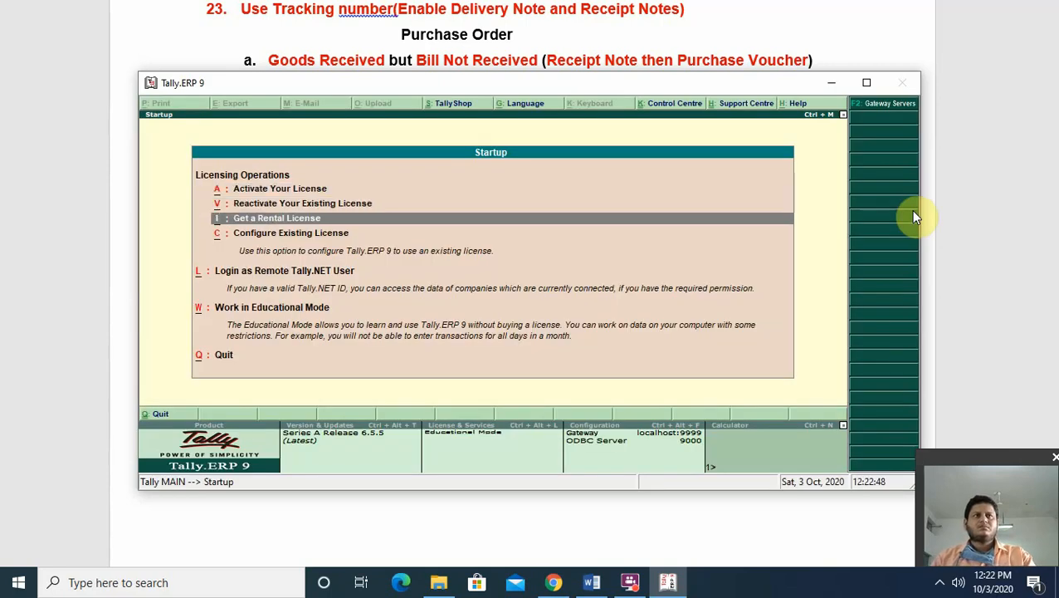
pyautogui.press('Down')
pyautogui.press('Down')
pyautogui.press('Down')
pyautogui.press('Return')
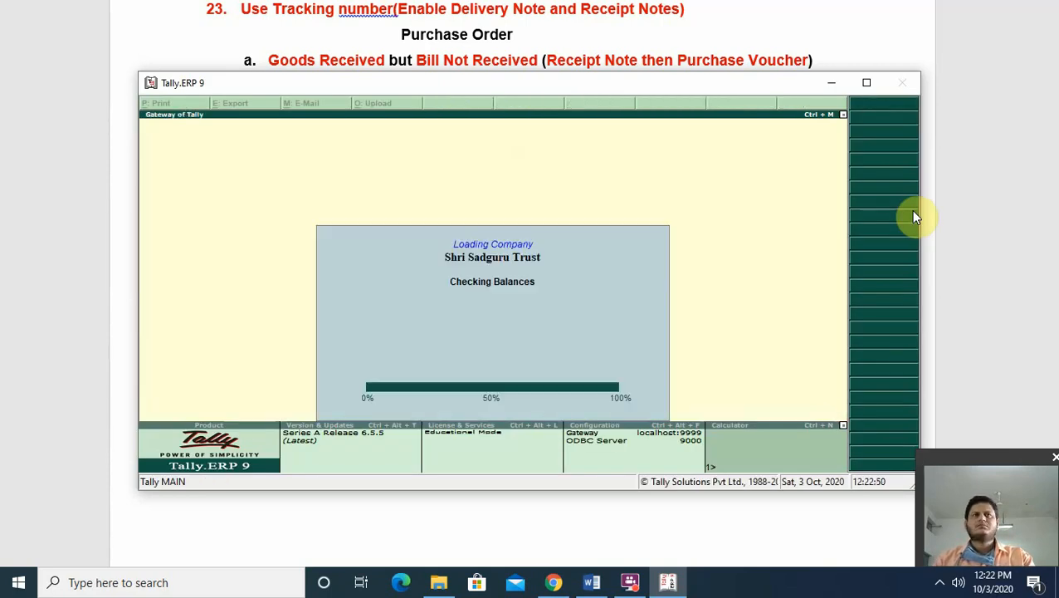
pyautogui.click(868, 83)
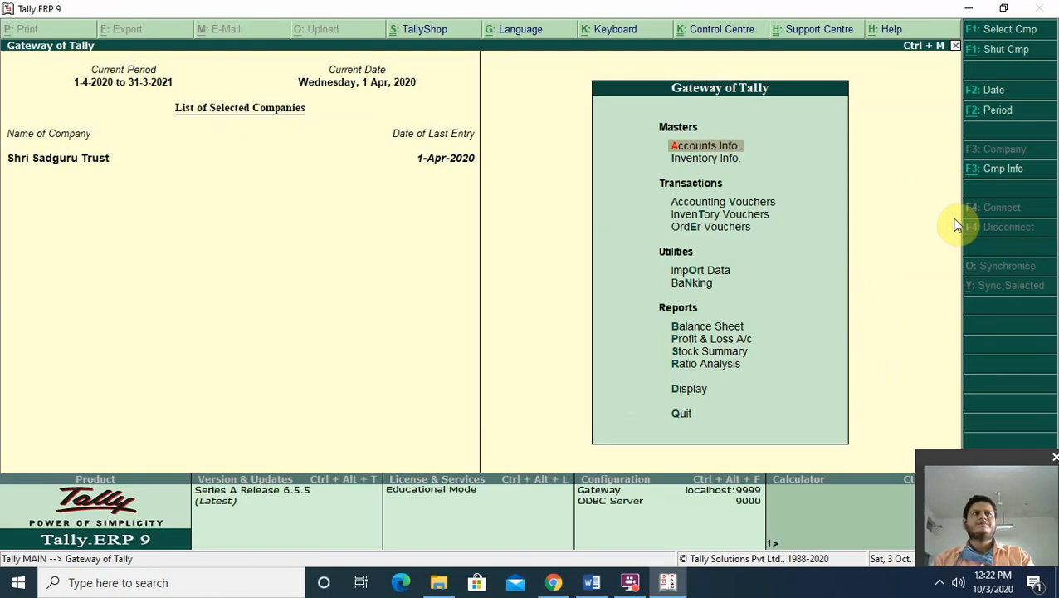
# Open the Day Book report from the Display Menu
pyautogui.press('Down')
pyautogui.press('Down')
pyautogui.press('Down')
pyautogui.press('Down')
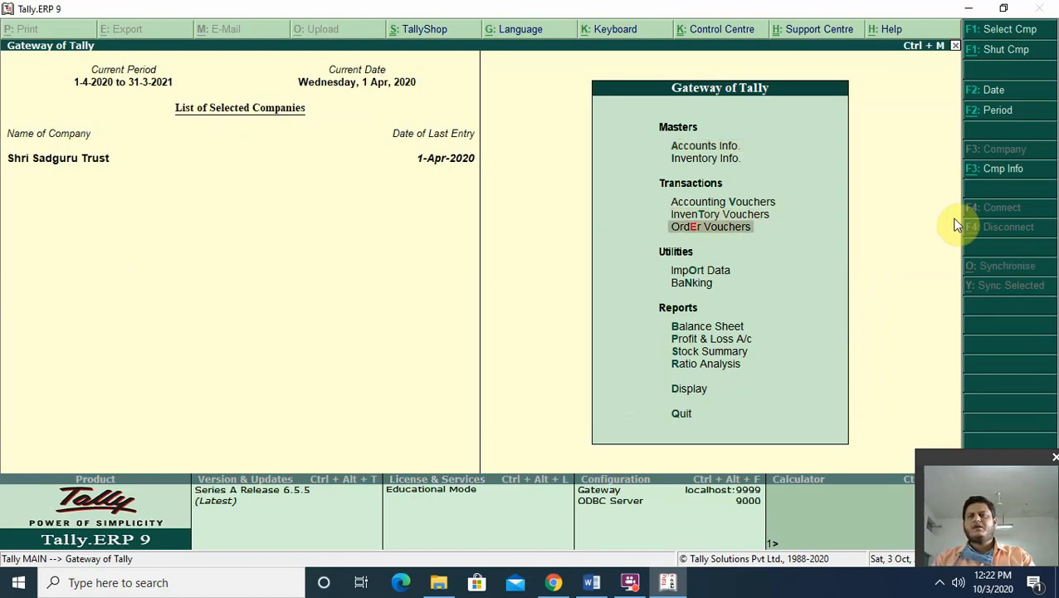
pyautogui.press('Down')
pyautogui.press('Down')
pyautogui.press('Down')
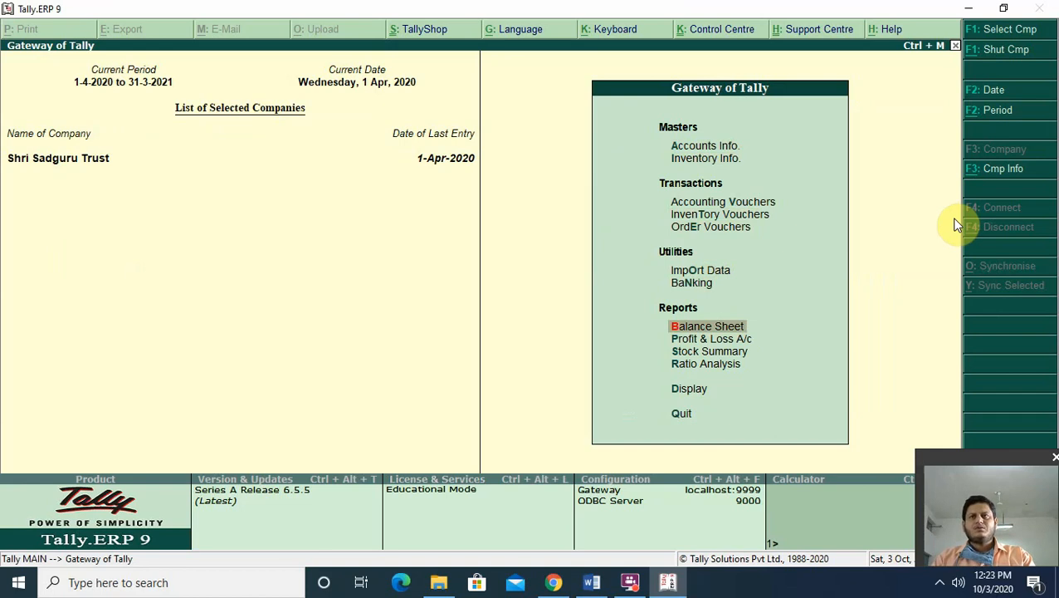
pyautogui.press('d')
pyautogui.press('Down')
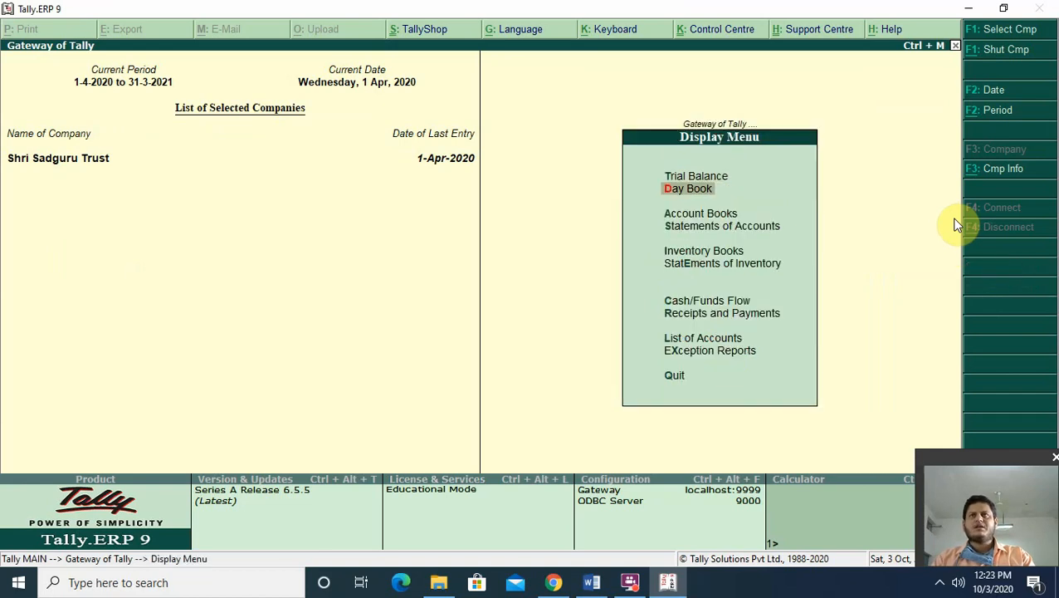
pyautogui.press('Return')
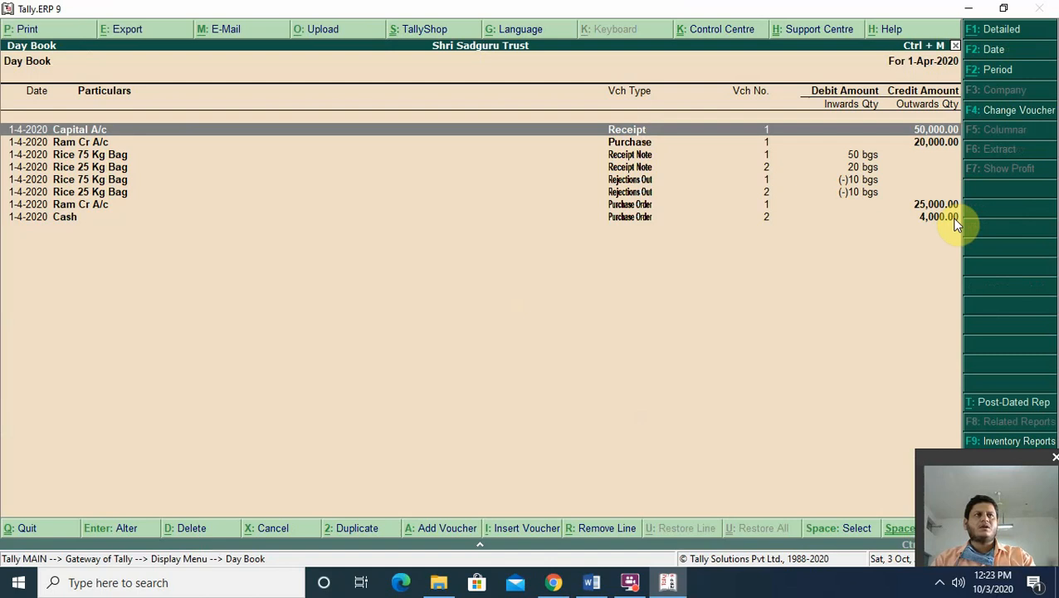
# Extend the Day Book period so it runs from 1-4-2020 to the end of December
pyautogui.press('Down')
pyautogui.press('Down')
pyautogui.press('Down')
pyautogui.press('Down')
pyautogui.press('Down')
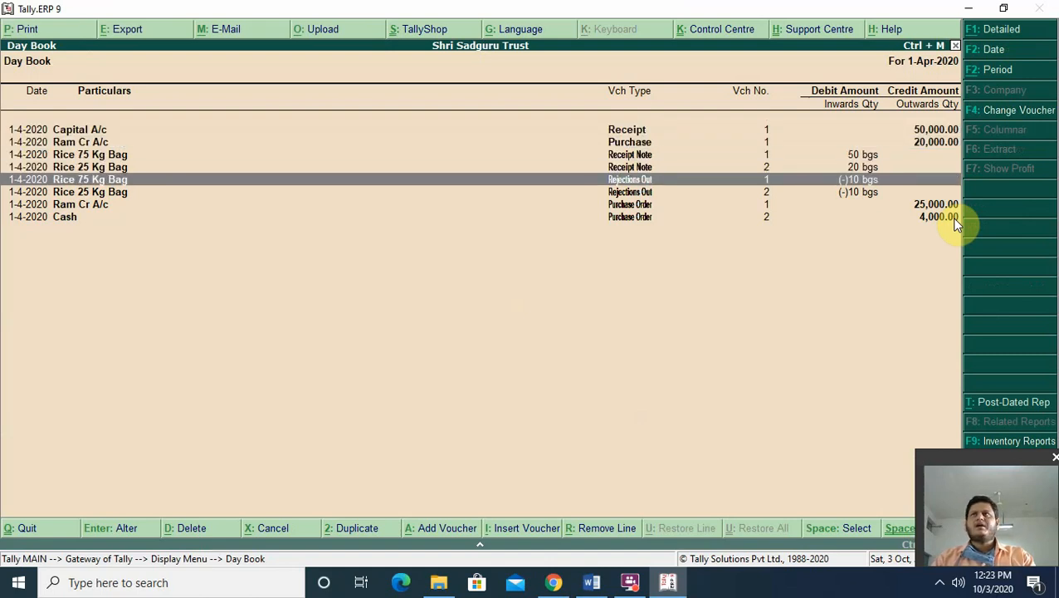
pyautogui.hotkey('alt', 'F2')
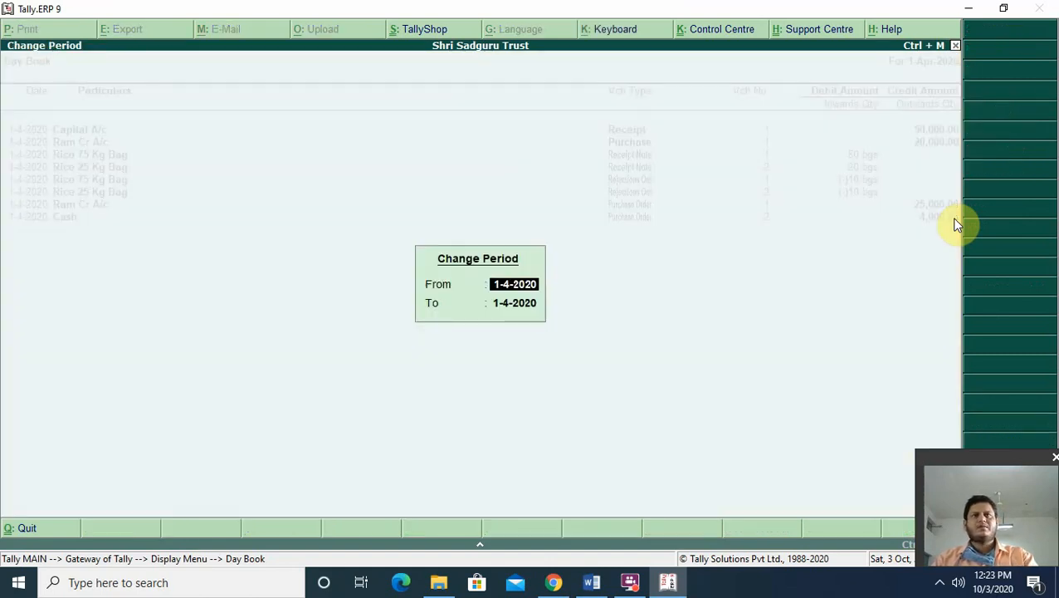
pyautogui.press('Return')
pyautogui.write('dec')
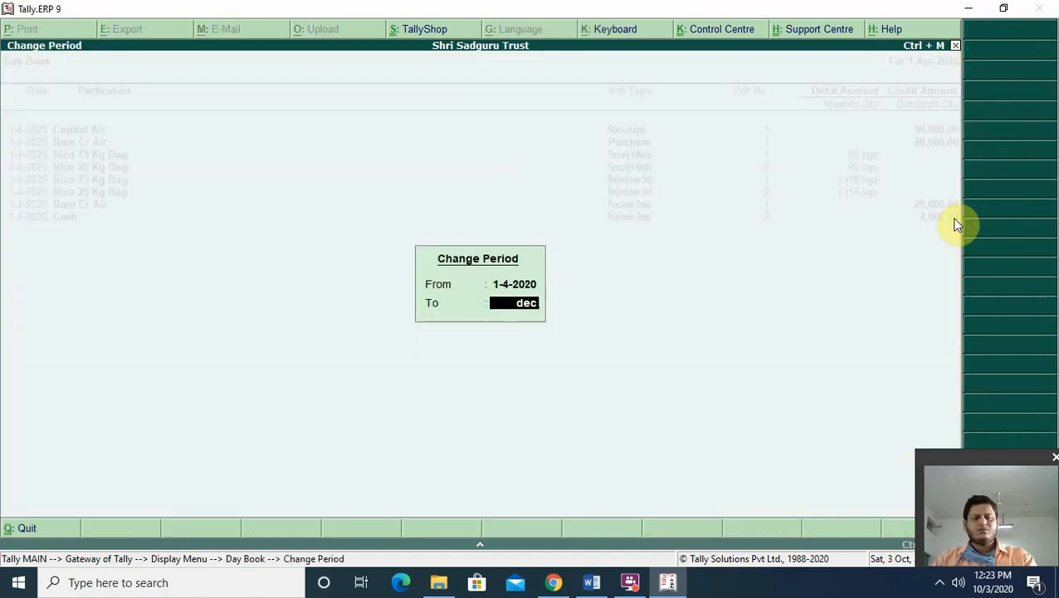
pyautogui.press('Return')
# Delete the Purchase voucher with the 20,000.00 credit amount from the Day Book
pyautogui.press('Down')
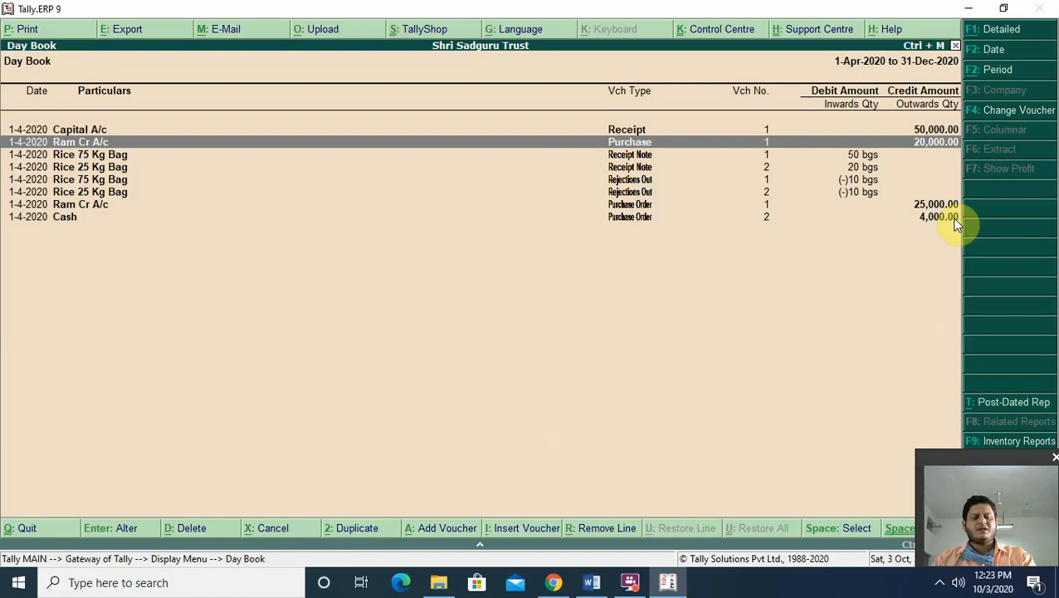
pyautogui.hotkey('alt', 'd')
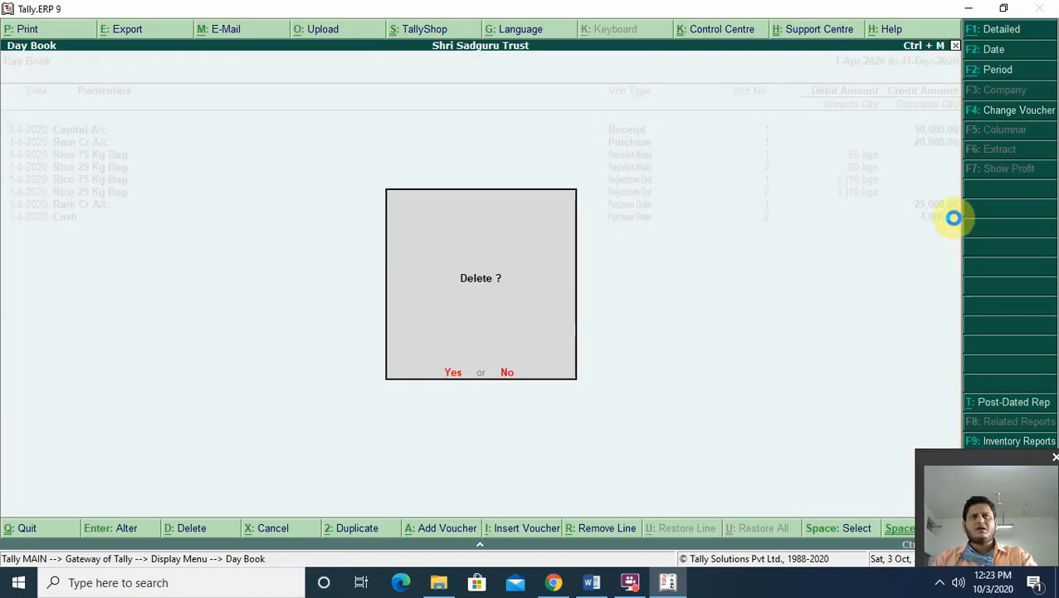
pyautogui.press('y')
# Delete the Cash Purchase Order voucher number 2 for 4,000.00 from the Day Book
pyautogui.press('Down')
pyautogui.press('Down')
pyautogui.press('Down')
pyautogui.press('Down')
pyautogui.press('Down')
pyautogui.press('Down')
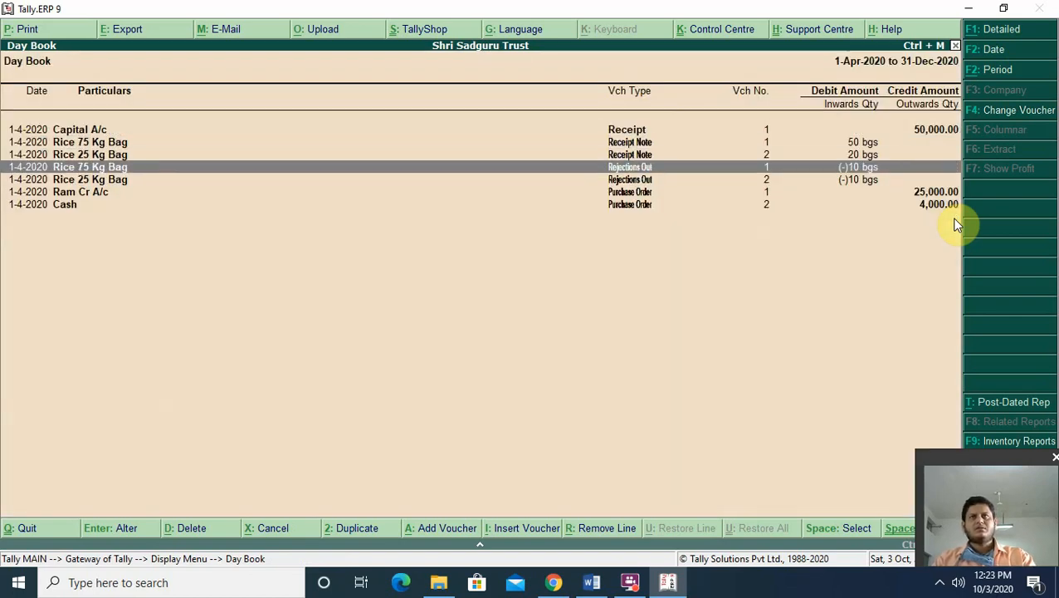
pyautogui.hotkey('alt', 'd')
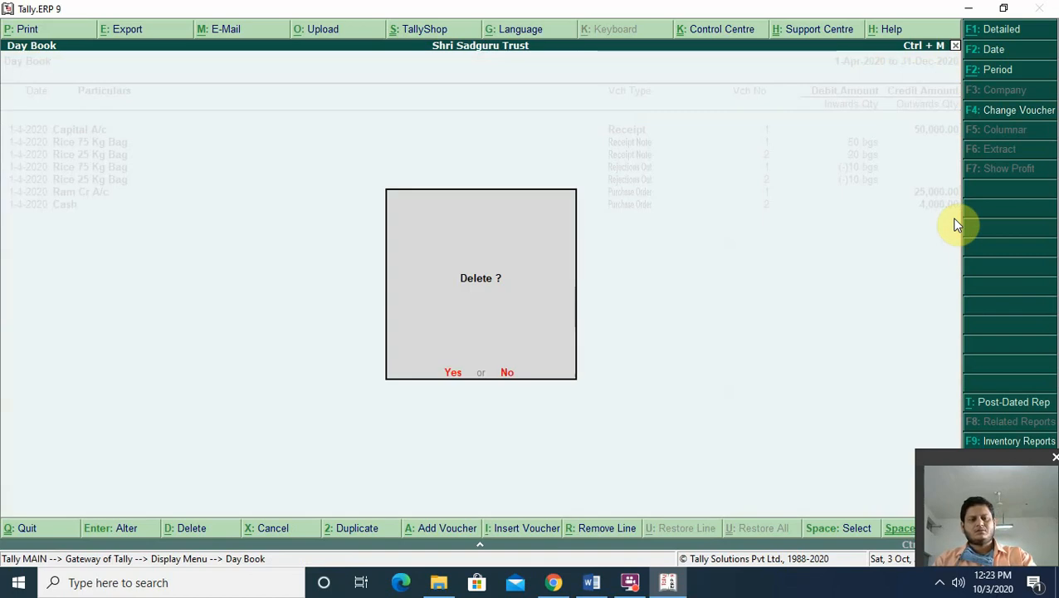
pyautogui.press('y')
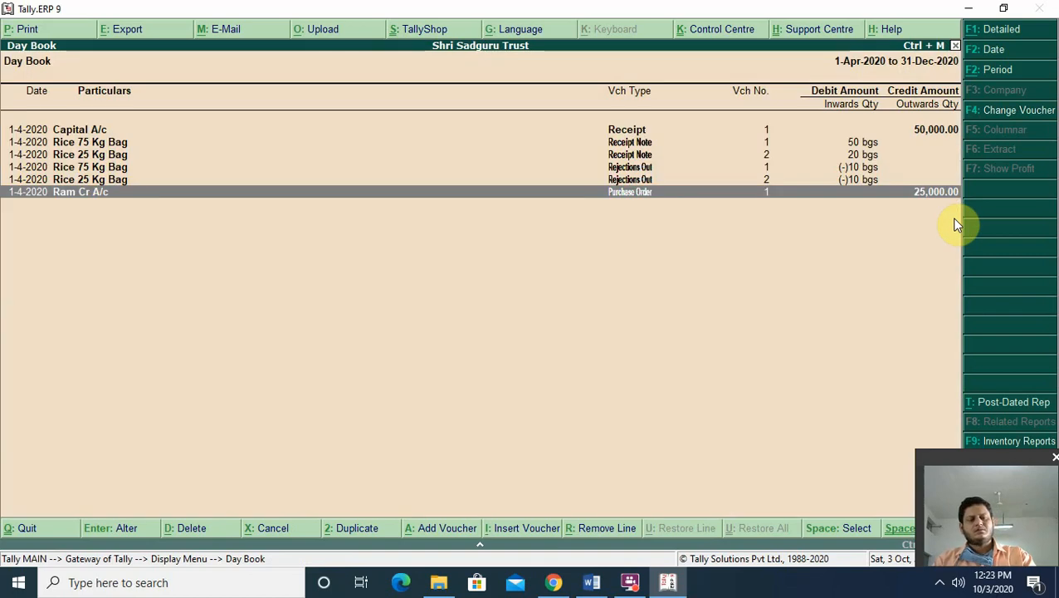
# Delete the 25,000.00 Purchase Order voucher and both Rejections Out vouchers from the Day Book
pyautogui.hotkey('alt', 'd')
pyautogui.press('y')
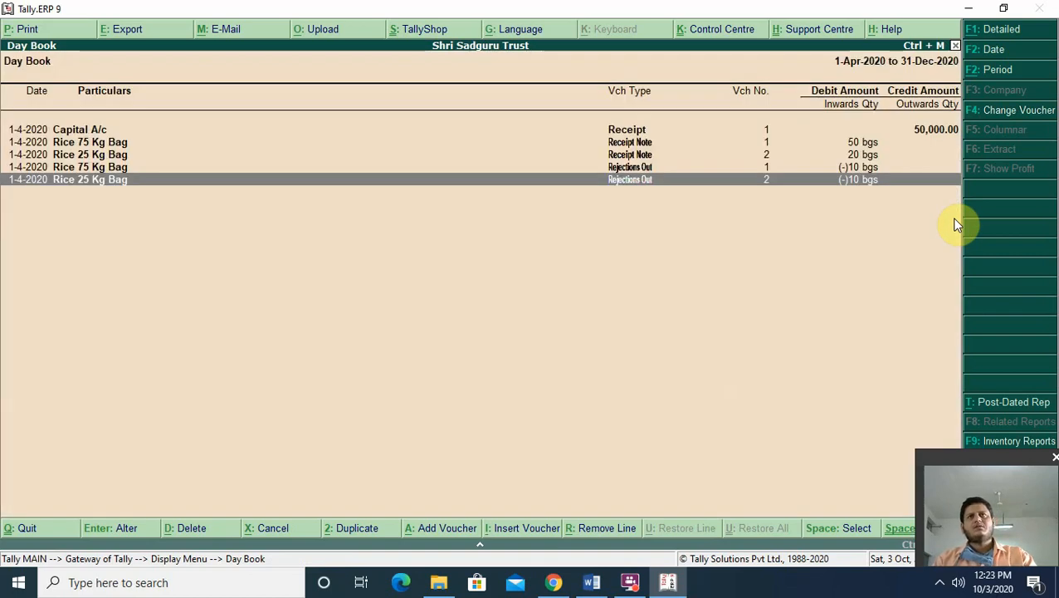
pyautogui.hotkey('alt', 'd')
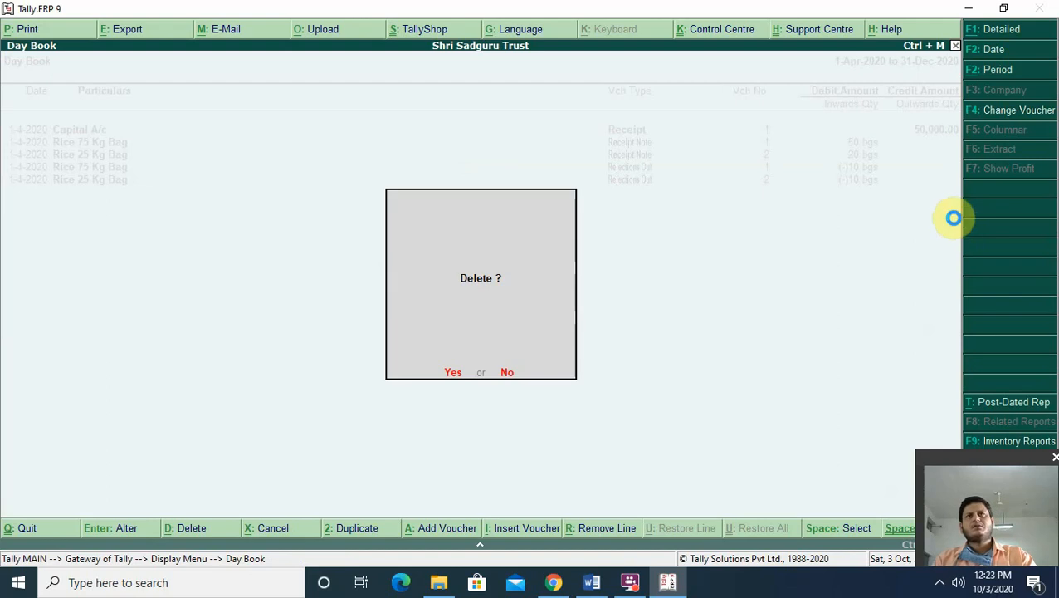
pyautogui.press('y')
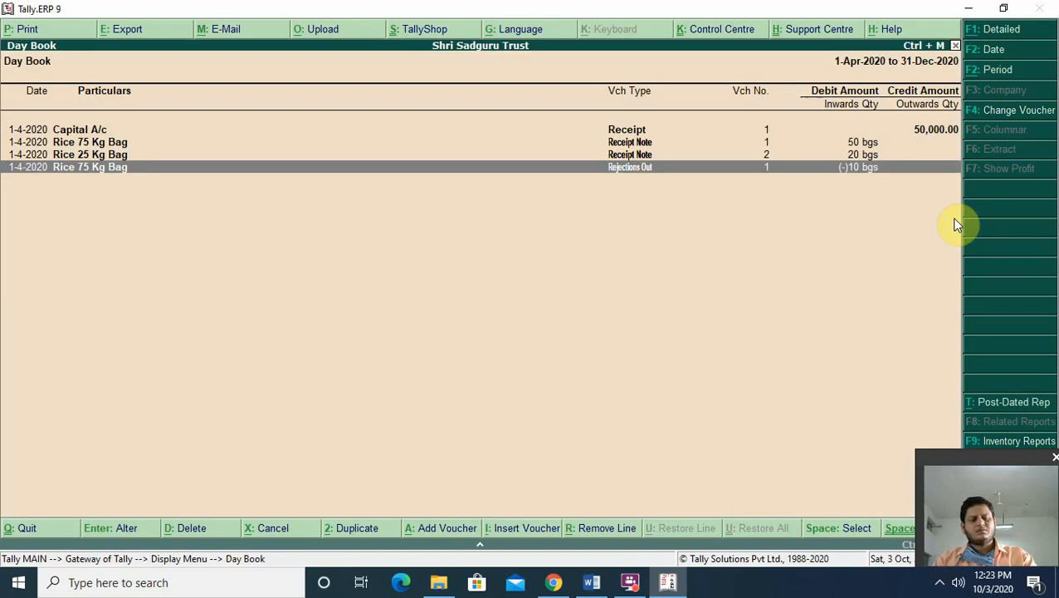
pyautogui.hotkey('alt', 'd')
pyautogui.press('y')
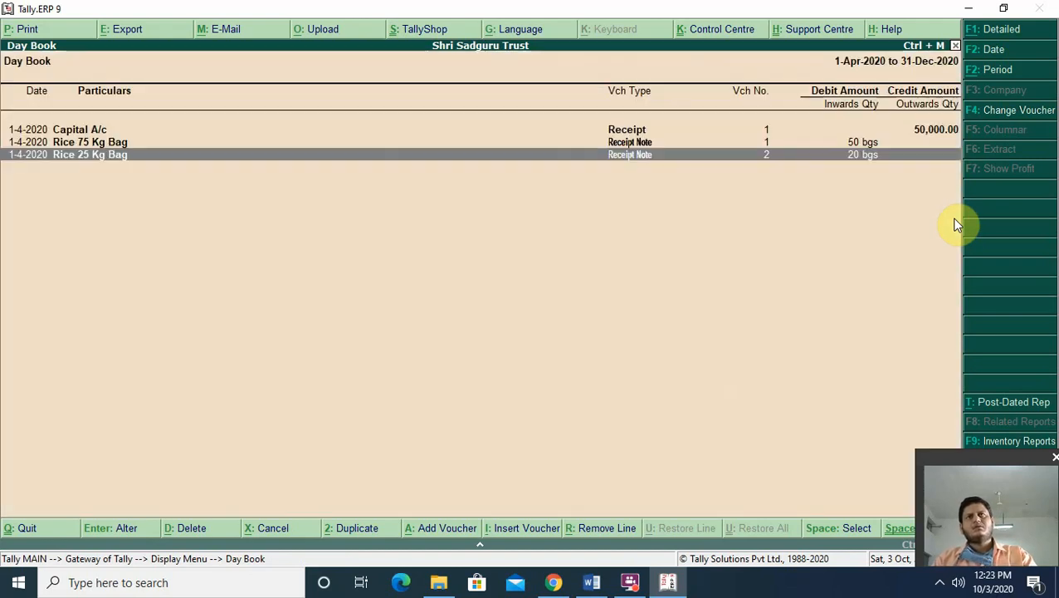
# Delete the Receipt Note vouchers for Rice 25 Kg Bag and Rice 75 Kg Bag from the Day Book
pyautogui.hotkey('alt', 'd')
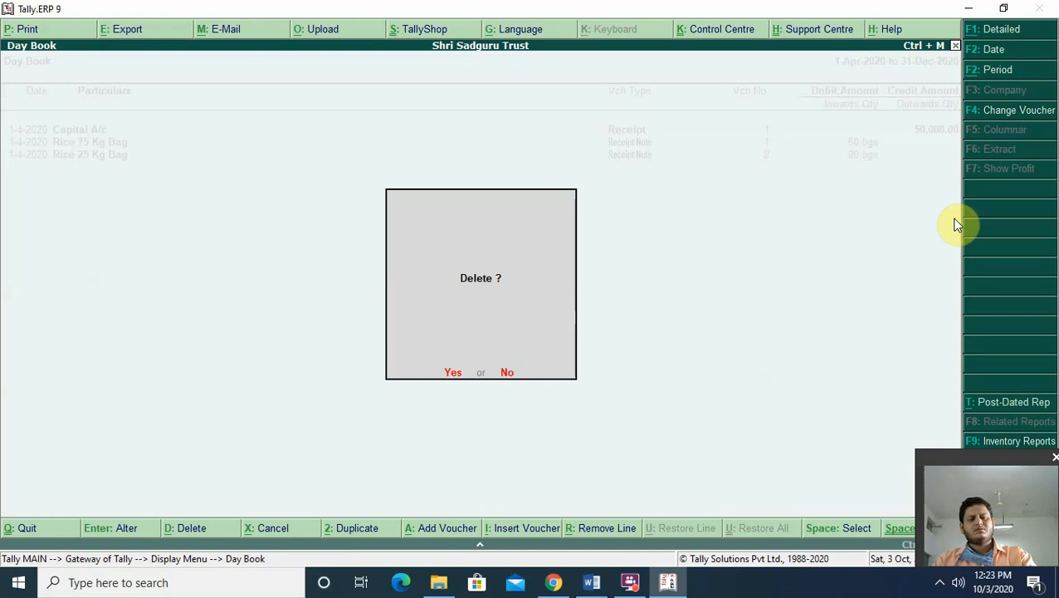
pyautogui.press('y')
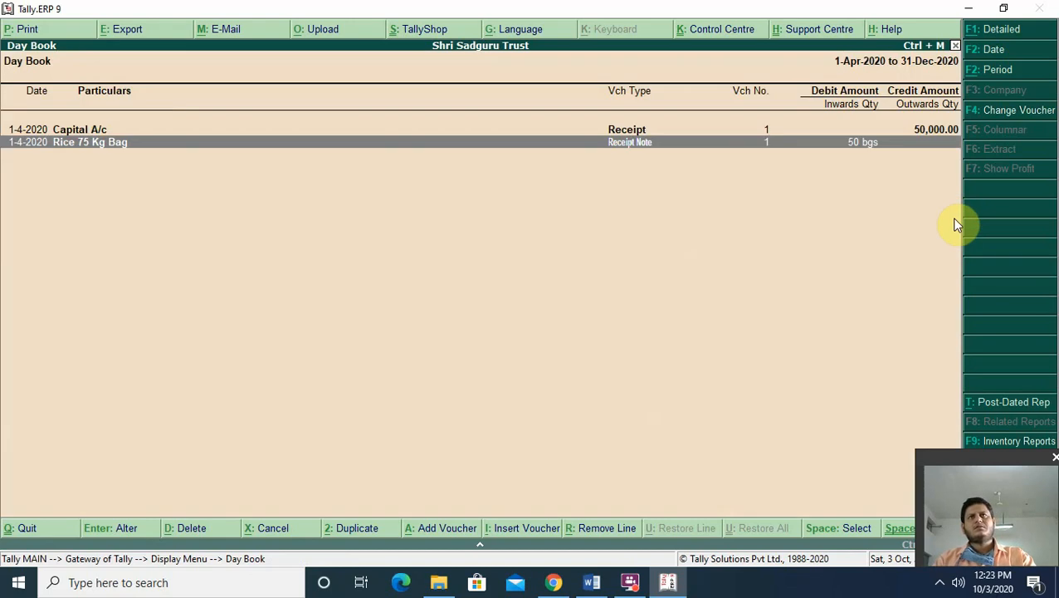
pyautogui.hotkey('alt', 'd')
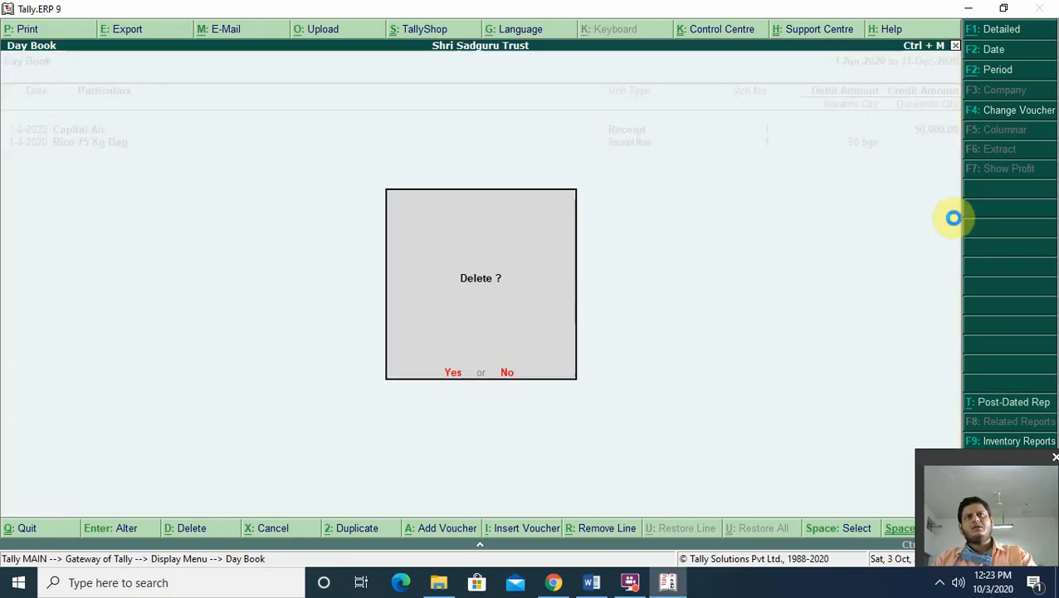
pyautogui.press('y')
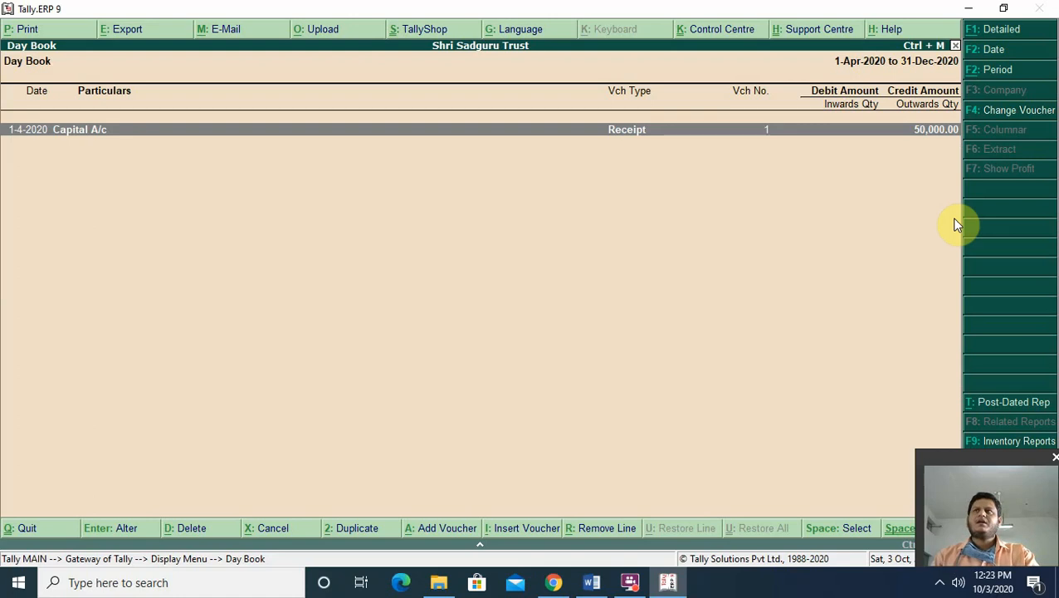
# Leave the Day Book and check the company's Balance Sheet, returning to the Gateway of Tally
pyautogui.press('Escape')
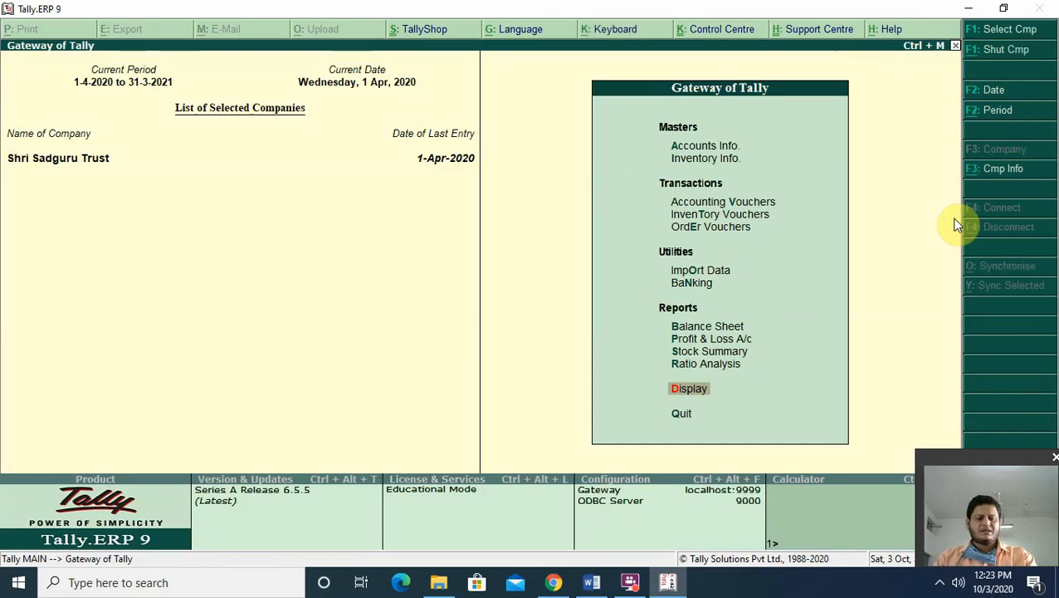
pyautogui.press('b')
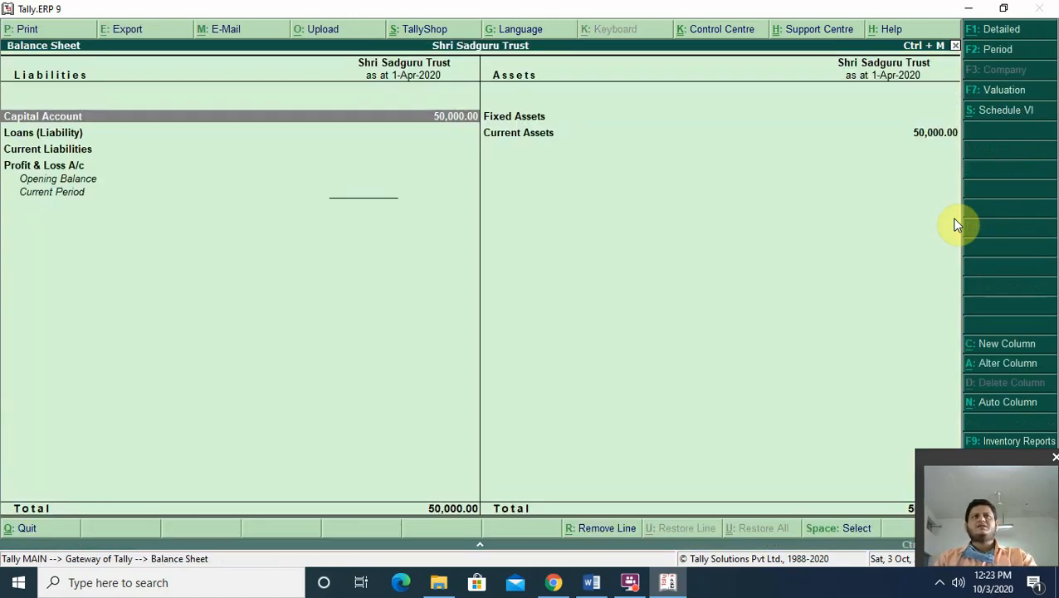
pyautogui.press('Escape')
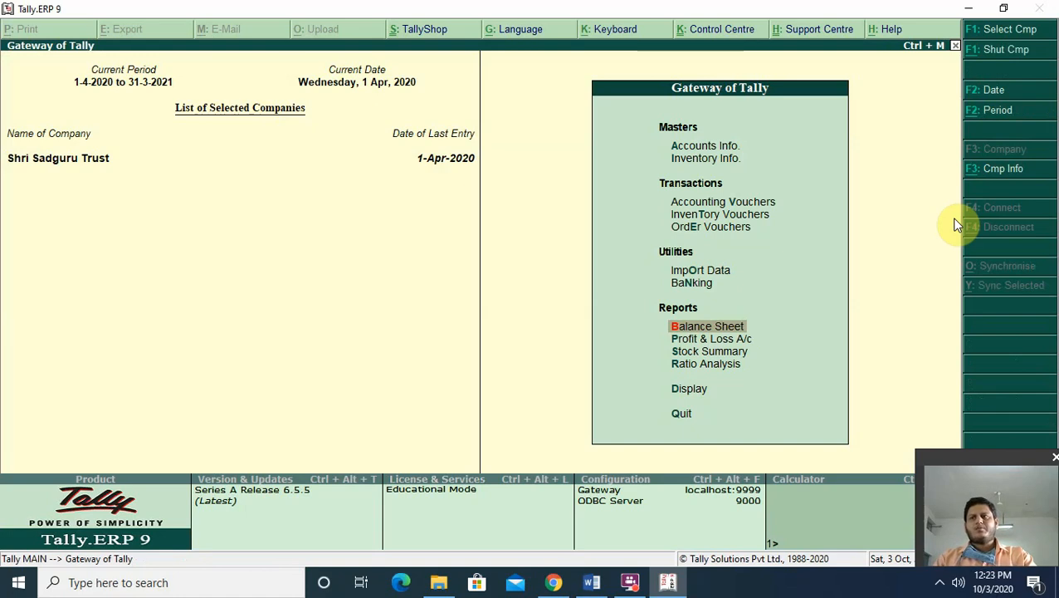
pyautogui.press('Up')
pyautogui.press('Up')
pyautogui.press('Up')
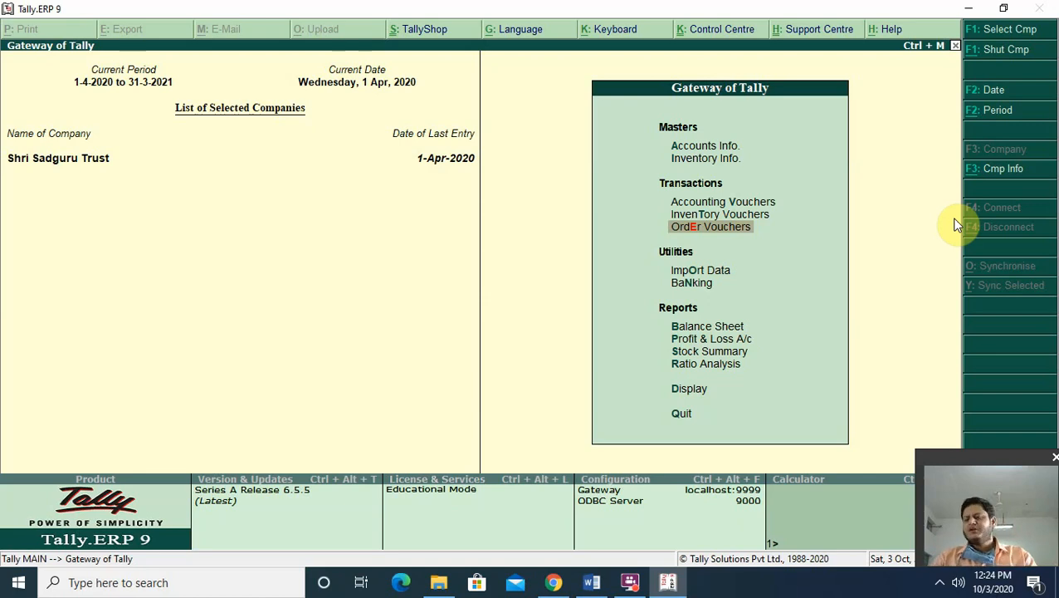
pyautogui.press('Return')
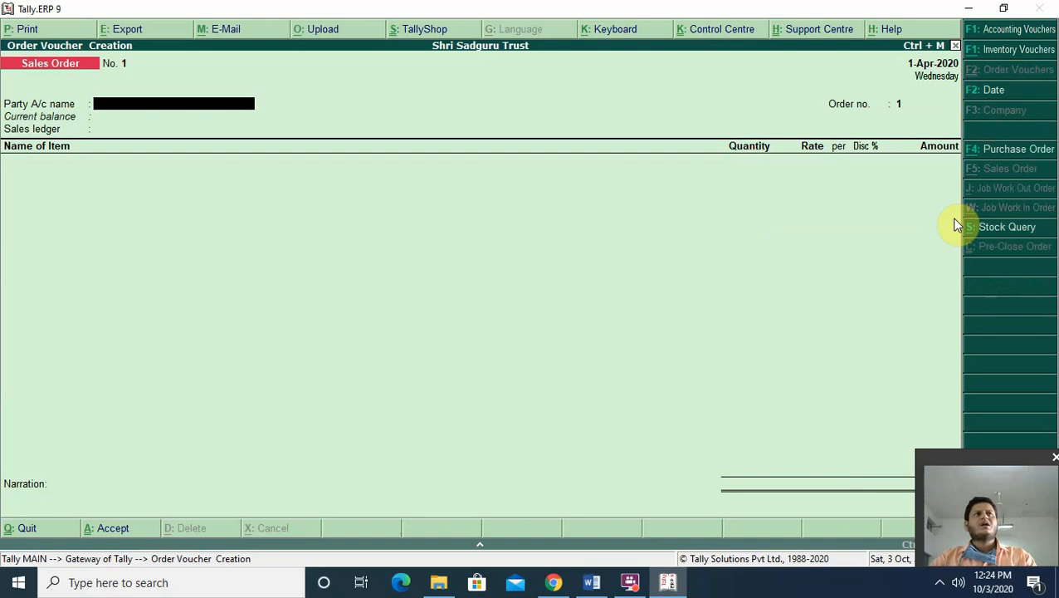
pyautogui.press('Return')
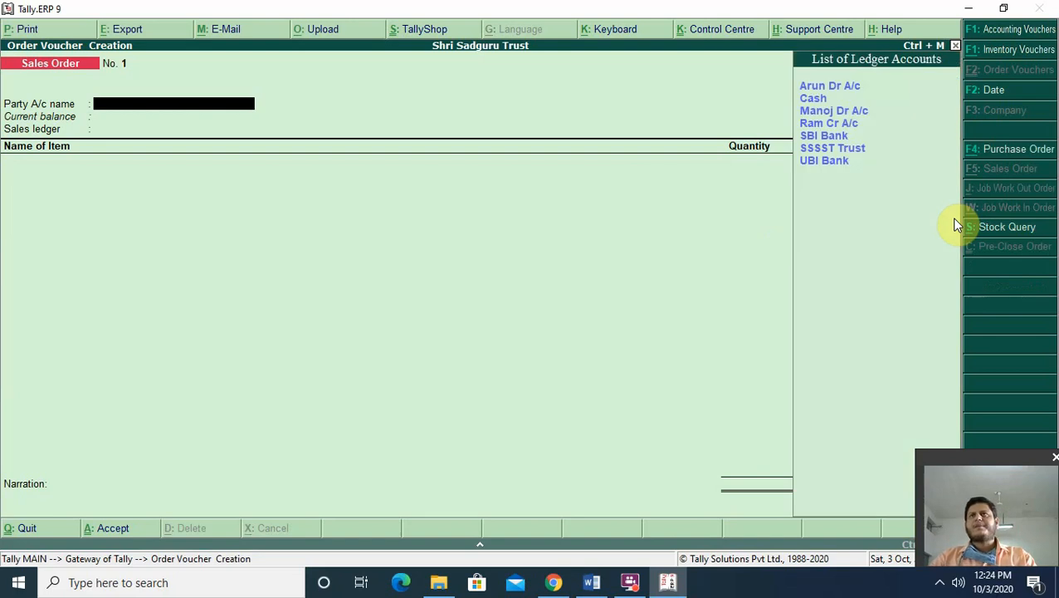
pyautogui.press('Return')
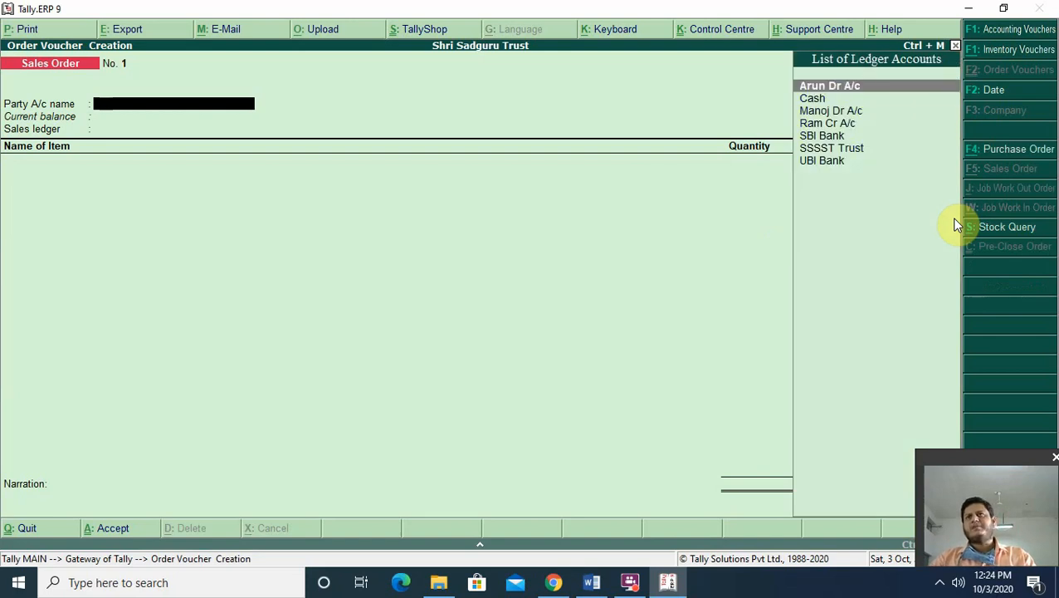
pyautogui.press('Return')
pyautogui.press('Return')
pyautogui.press('Return')
pyautogui.press('Return')
pyautogui.press('Return')
pyautogui.press('Return')
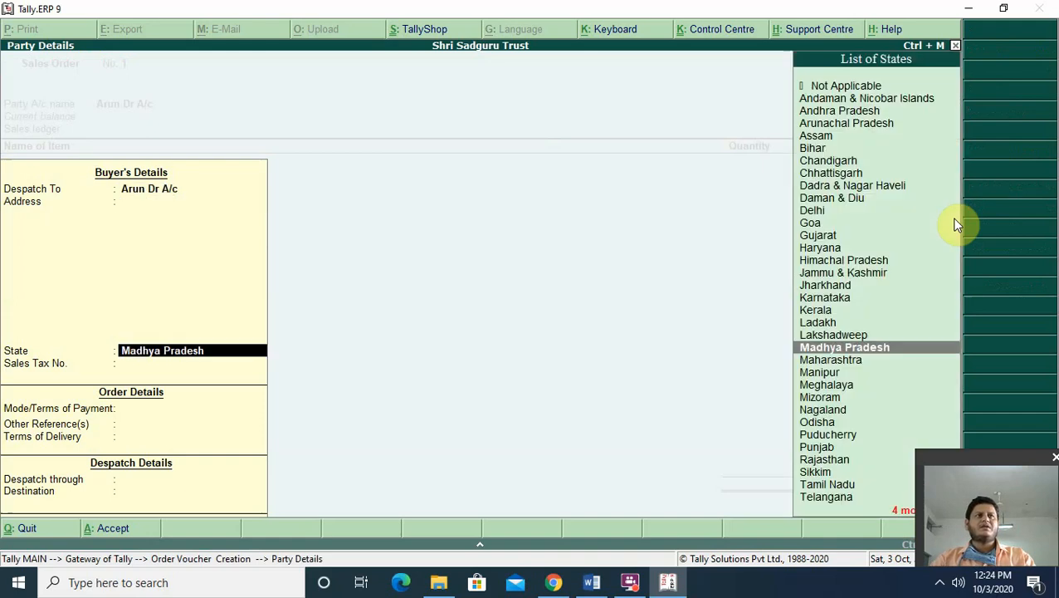
pyautogui.press('Return')
pyautogui.press('Return')
pyautogui.press('Return')
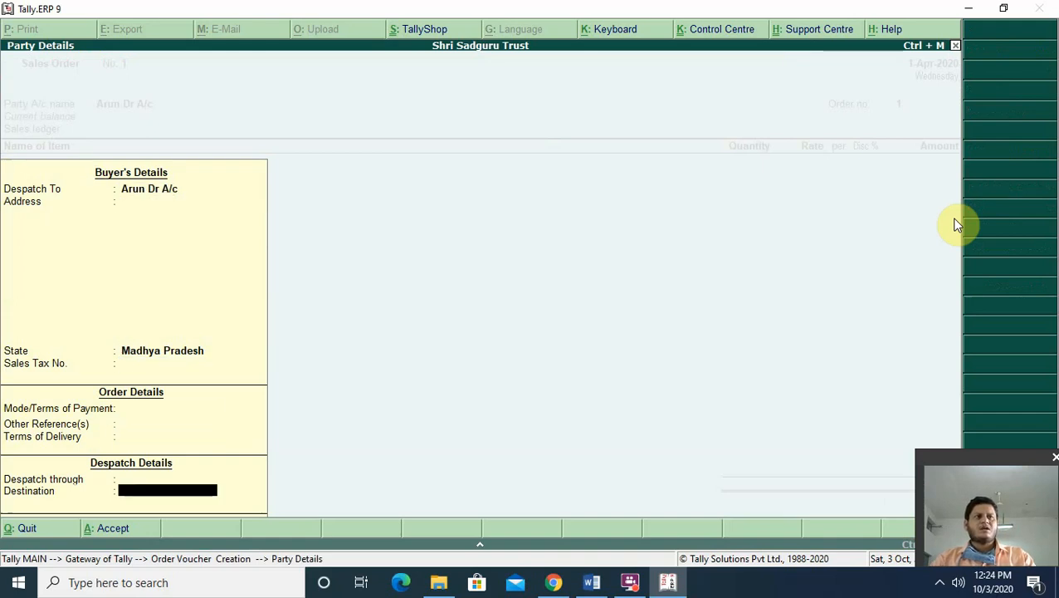
pyautogui.press('Return')
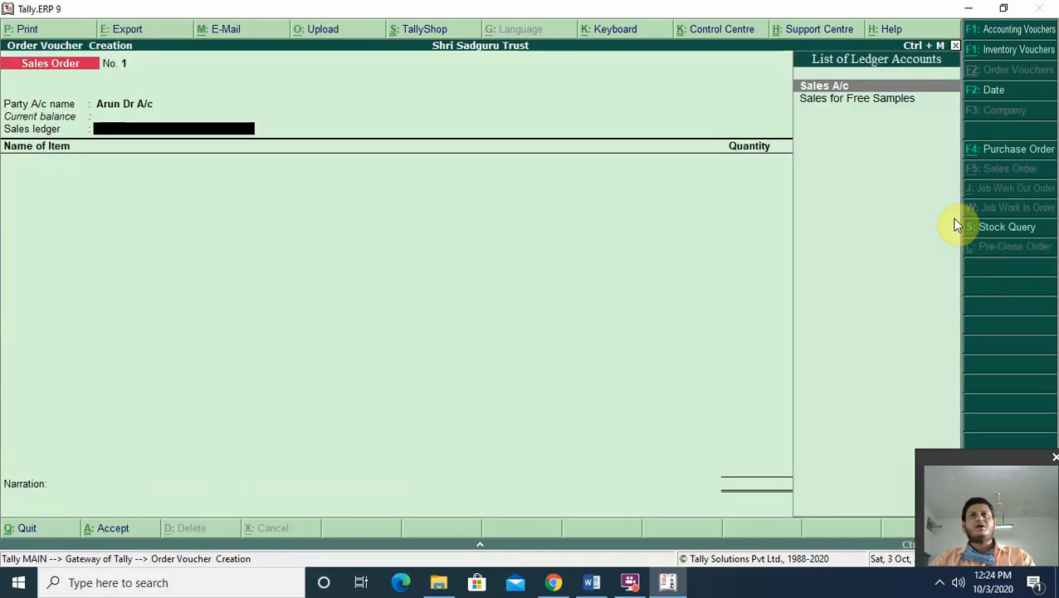
pyautogui.press('Return')
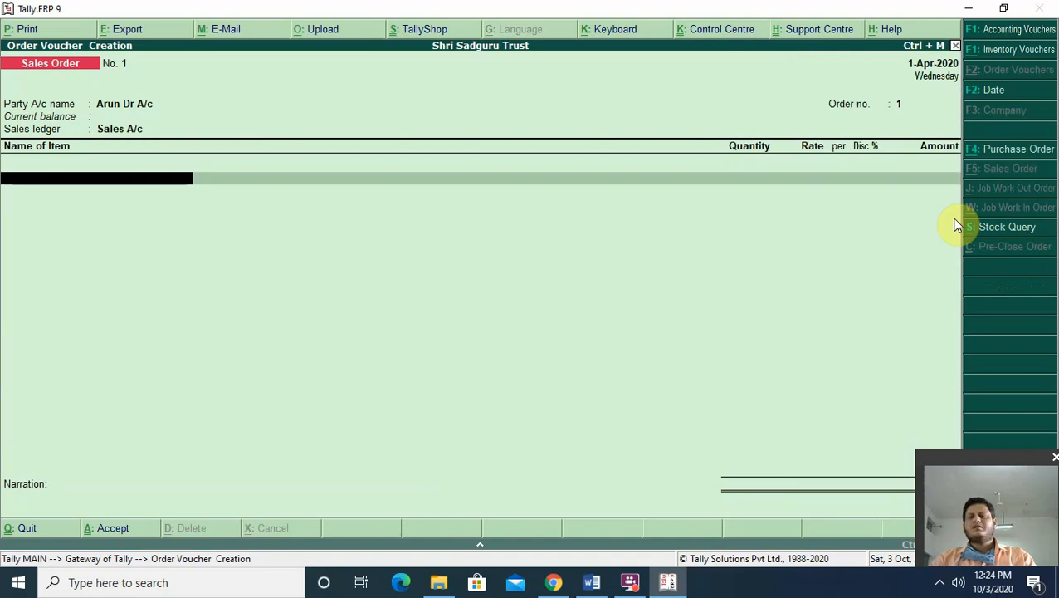
pyautogui.press('Down')
pyautogui.press('Down')
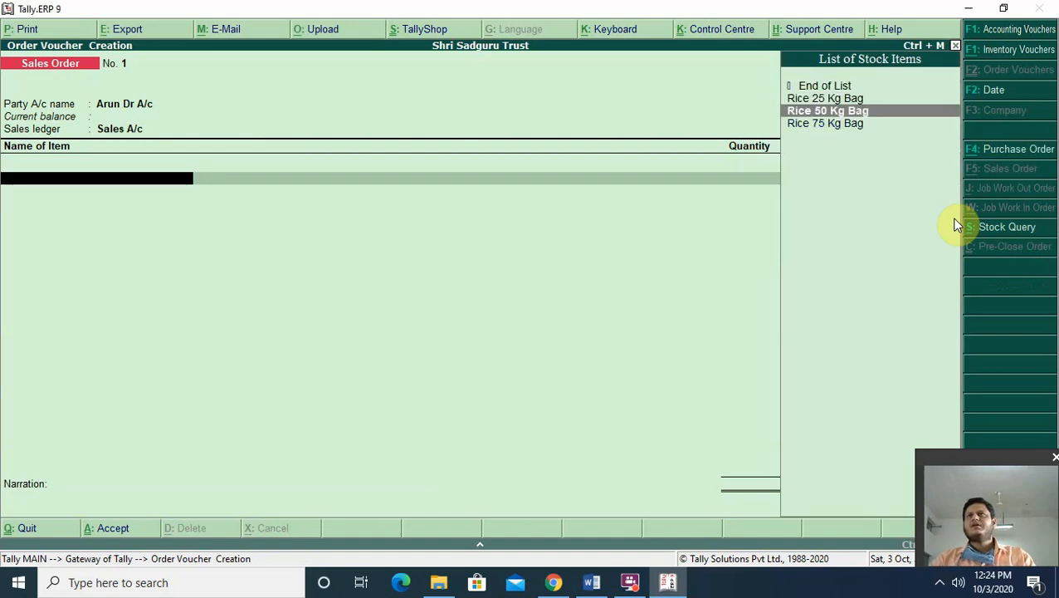
pyautogui.press('Down')
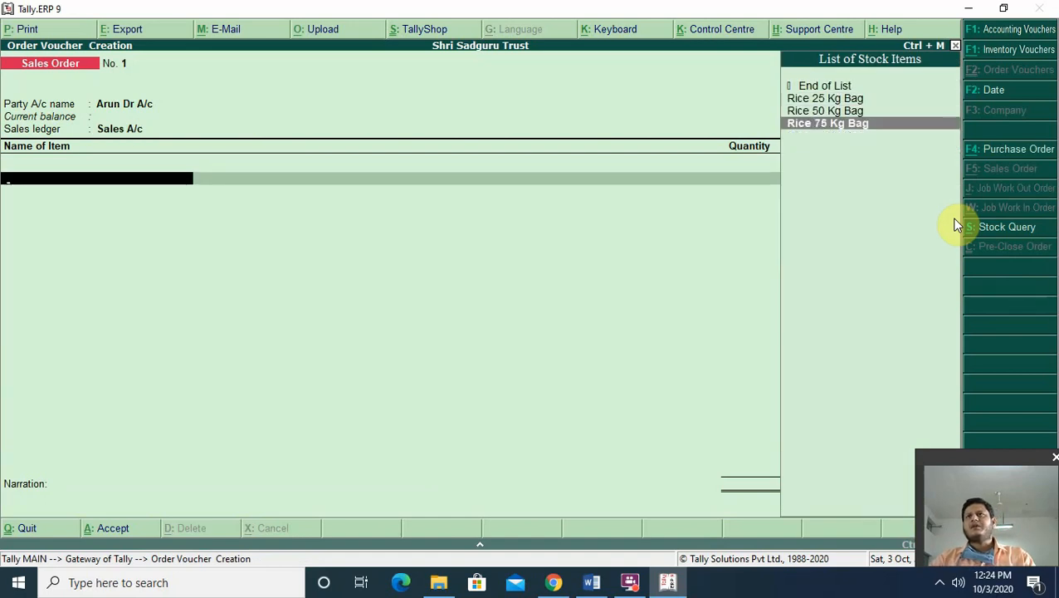
pyautogui.press('Return')
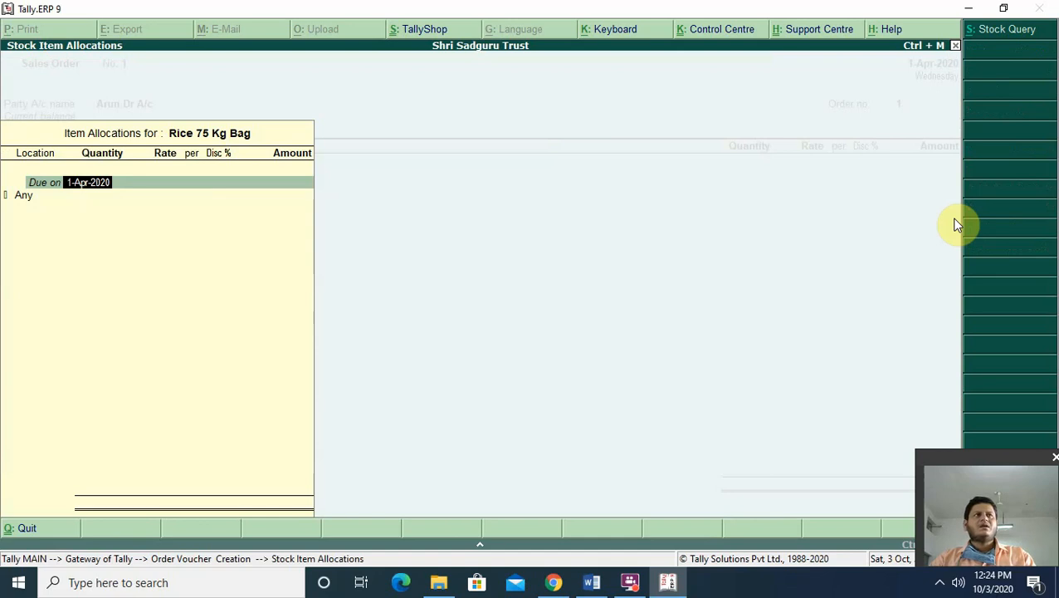
pyautogui.press('Return')
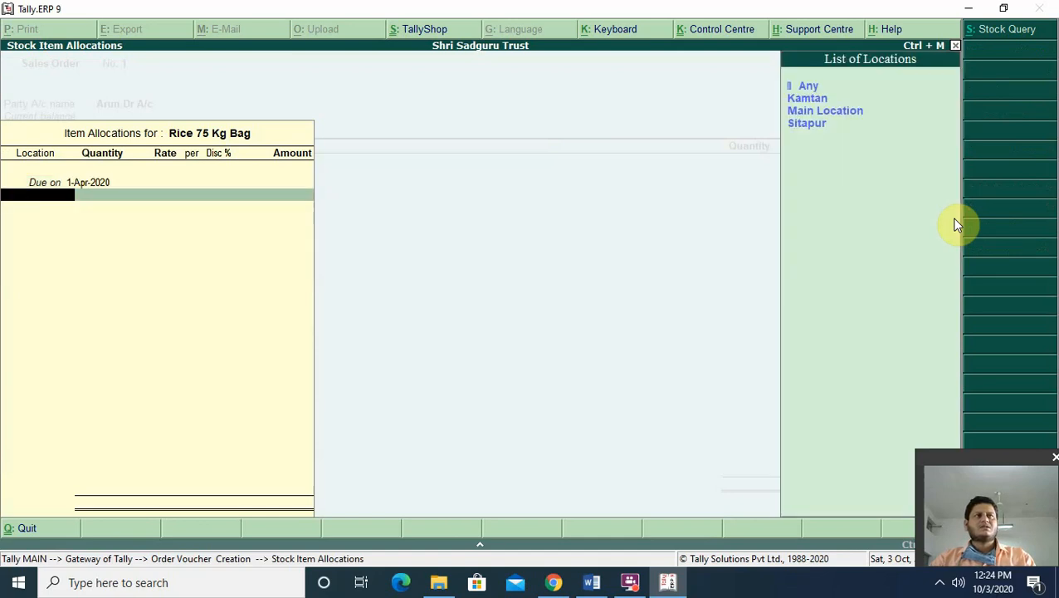
pyautogui.press('Down')
pyautogui.press('Down')
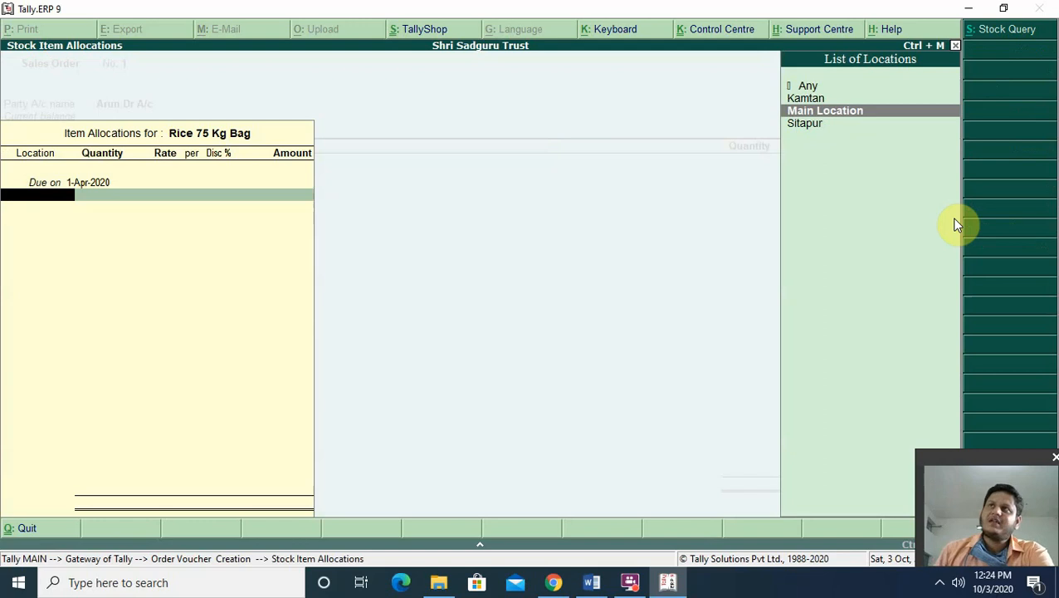
pyautogui.press('Return')
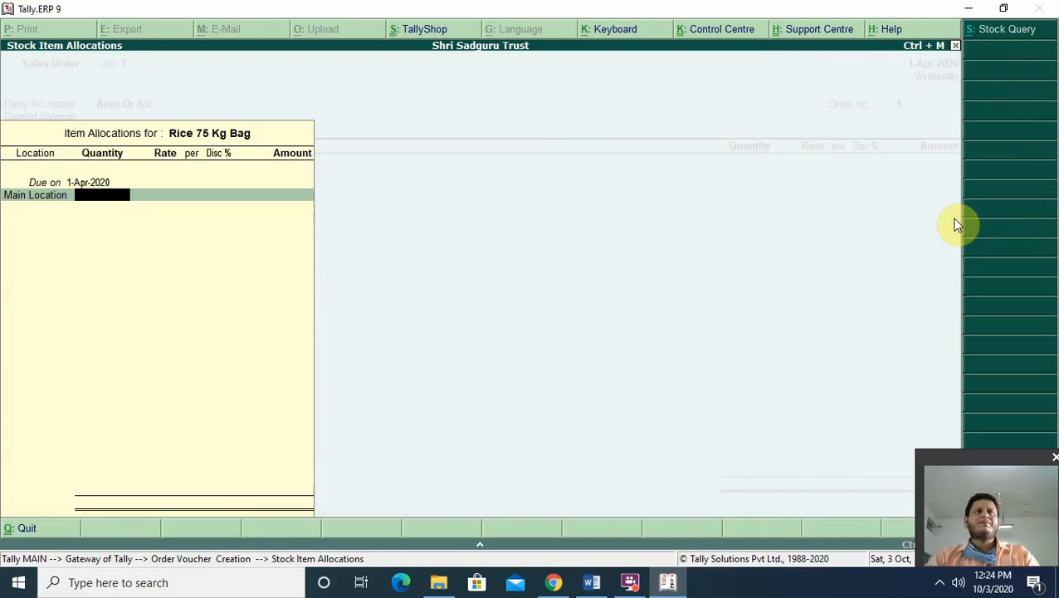
pyautogui.press('Escape')
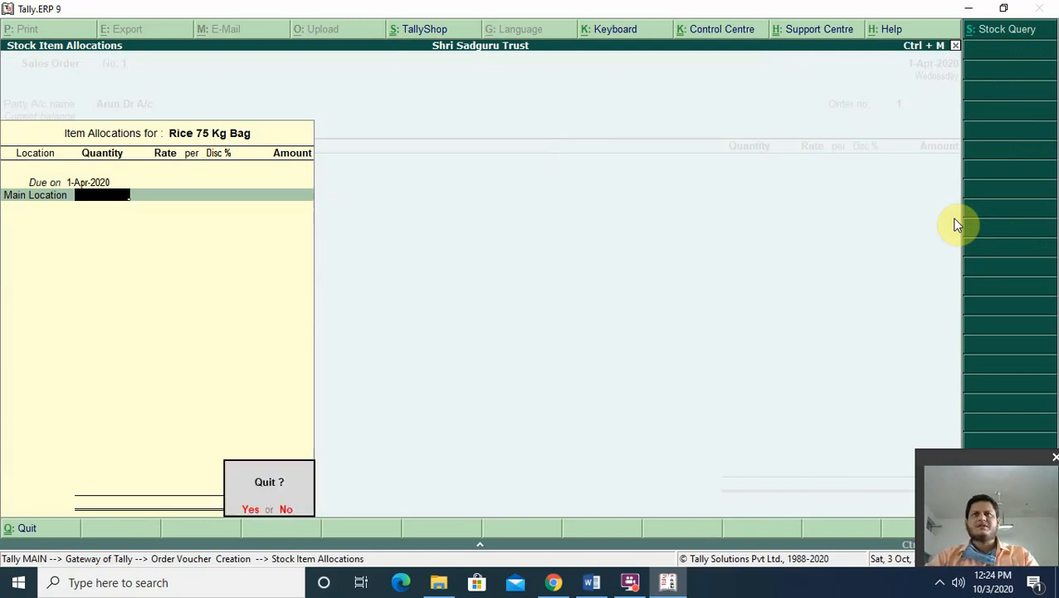
pyautogui.press('Return')
pyautogui.press('Escape')
pyautogui.press('Escape')
pyautogui.press('Return')
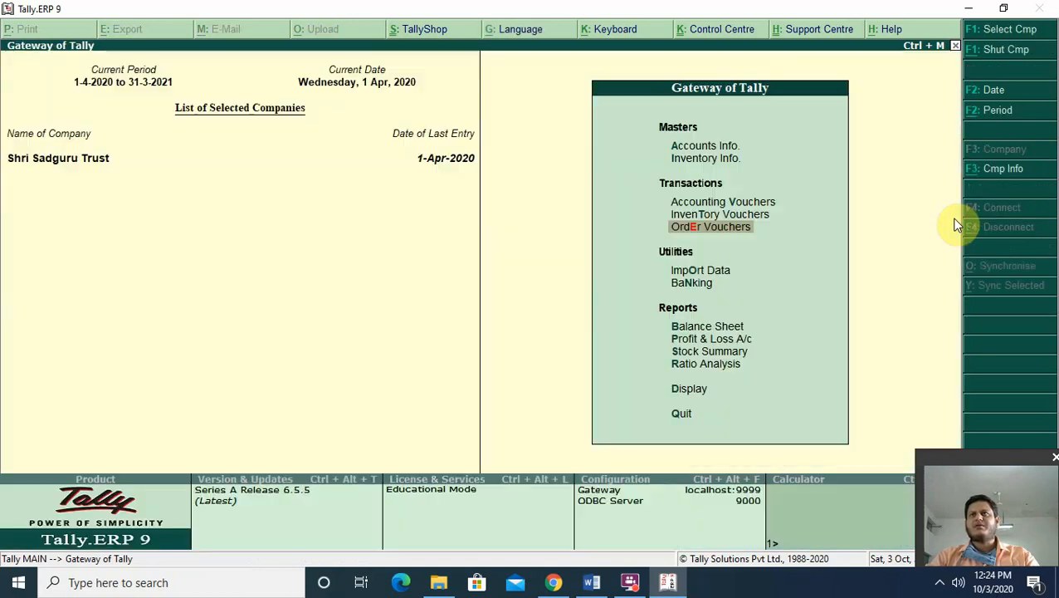
# Start a Purchase accounting voucher with supplier invoice number 5 dated 1-Apr-2020
pyautogui.press('Up')
pyautogui.press('Up')
pyautogui.press('Return')
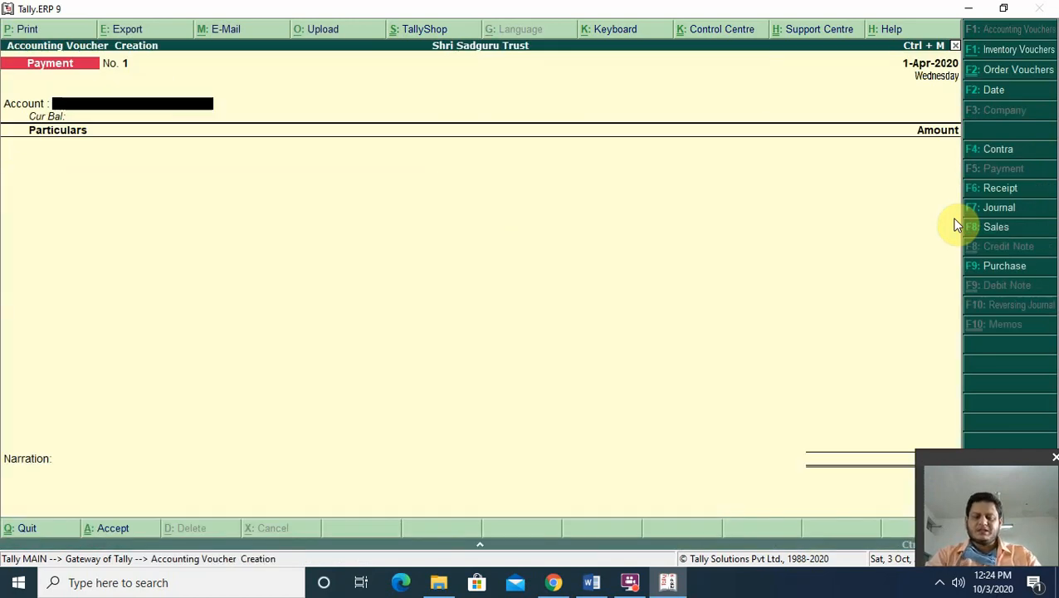
pyautogui.press('F9')
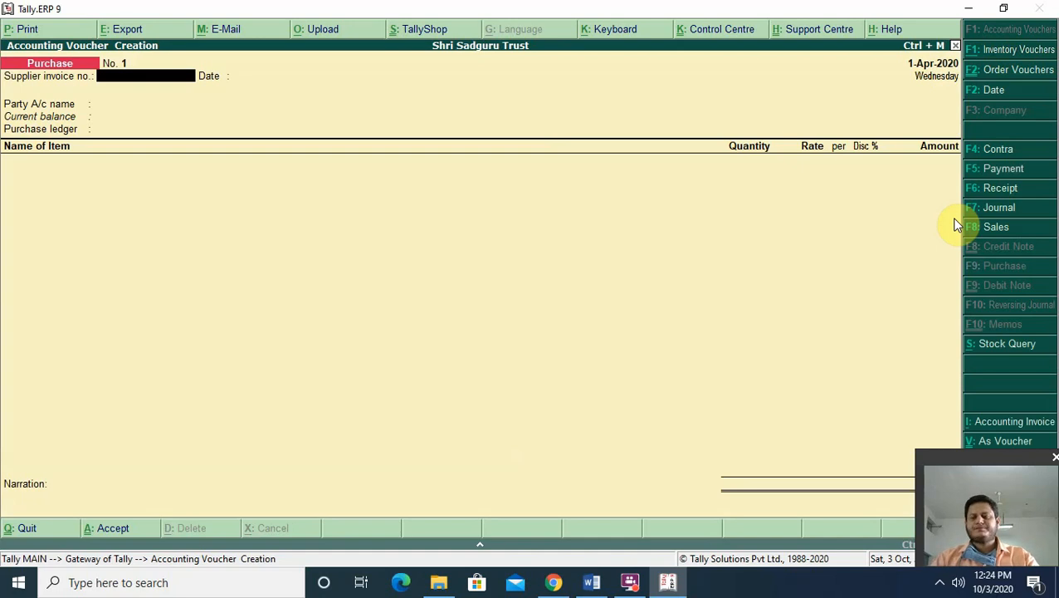
pyautogui.write('5')
pyautogui.press('Return')
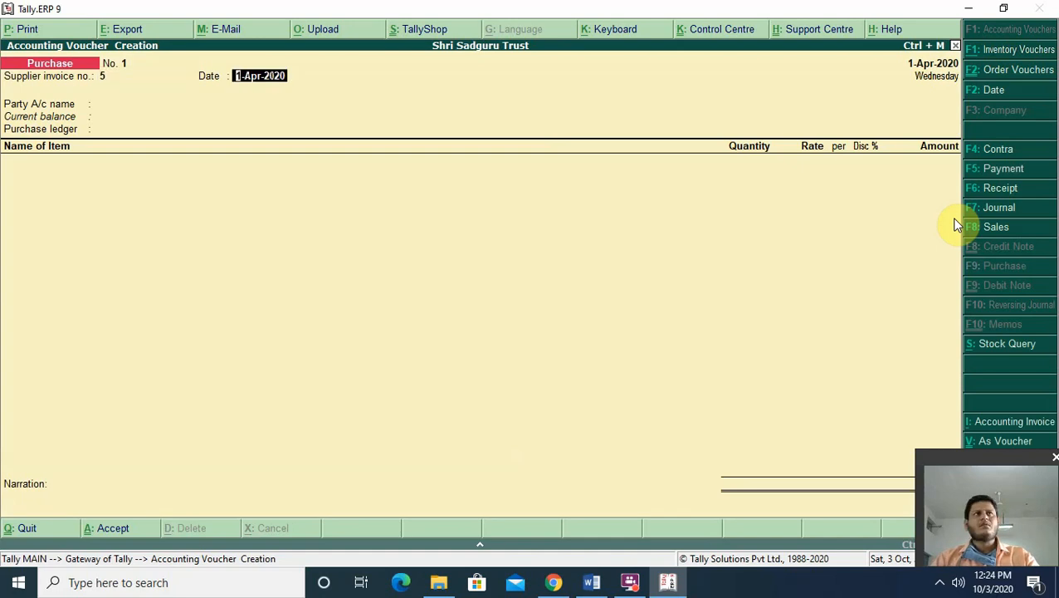
pyautogui.press('Return')
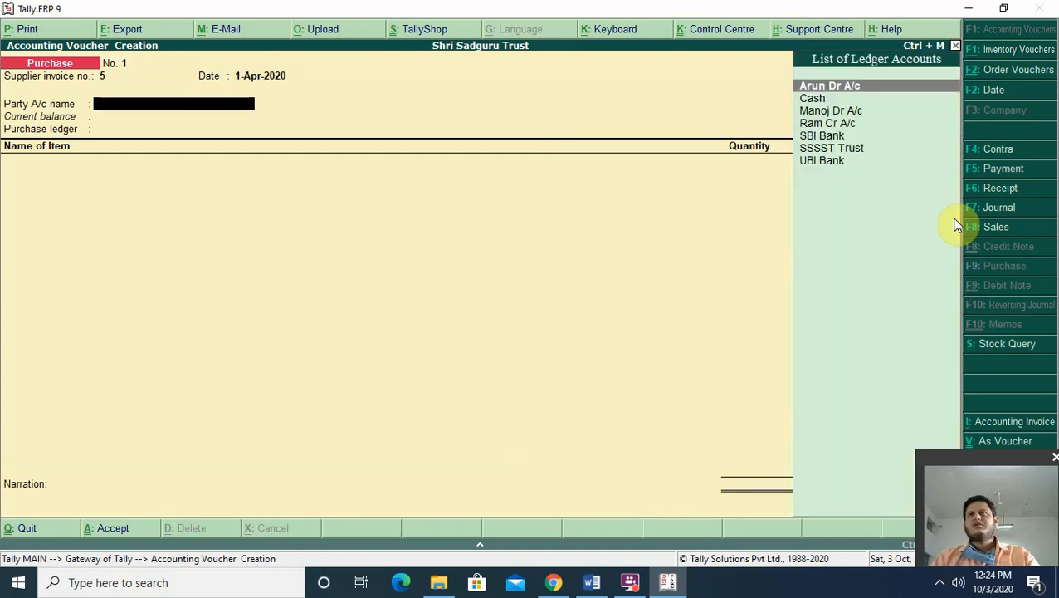
# Set Cash as the party account, accept the default party details, and choose Purchase A/c as the purchase ledger
pyautogui.press('Down')
pyautogui.press('Return')
pyautogui.press('Return')
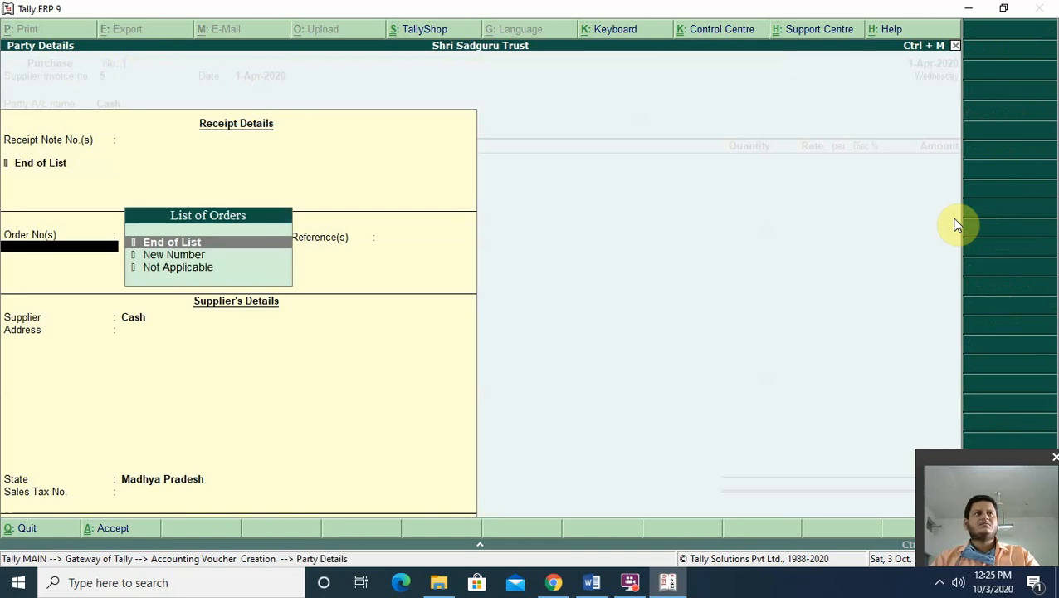
pyautogui.press('Return')
pyautogui.press('Return')
pyautogui.press('Return')
pyautogui.press('Return')
pyautogui.press('Return')
pyautogui.press('Return')
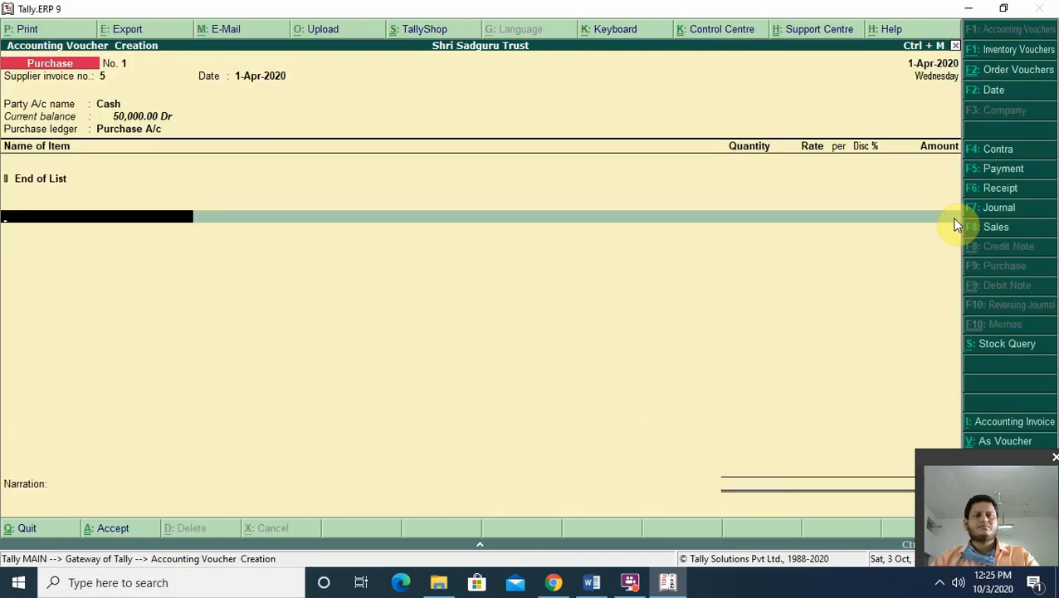
# Replace the End of List entry on the first item line with Rice 75 Kg Bag, opening its stock allocations
pyautogui.press('BackSpace')
pyautogui.press('Down')
pyautogui.press('Down')
pyautogui.press('Down')
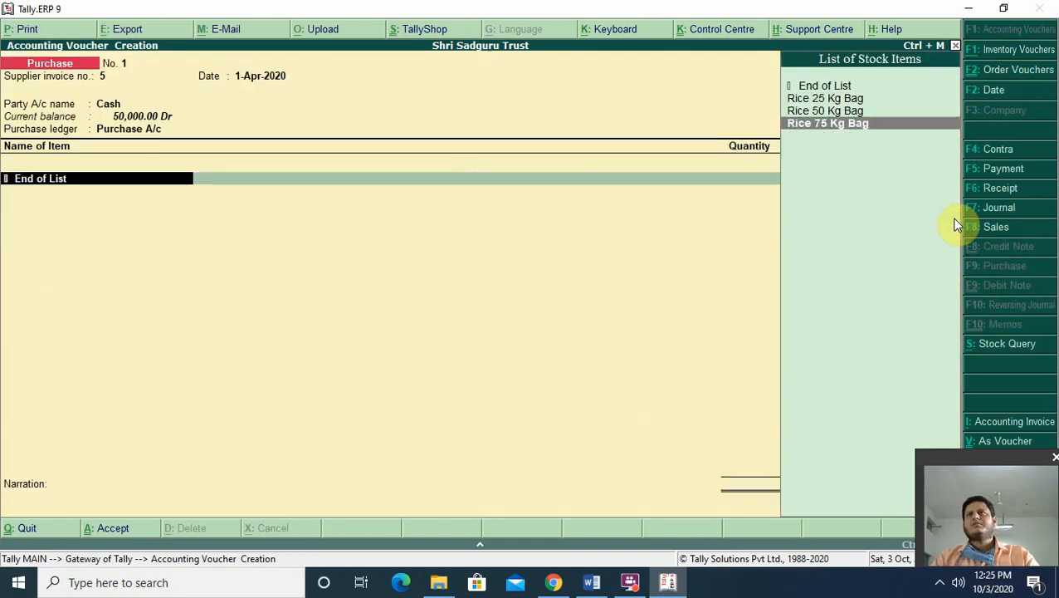
pyautogui.press('Return')
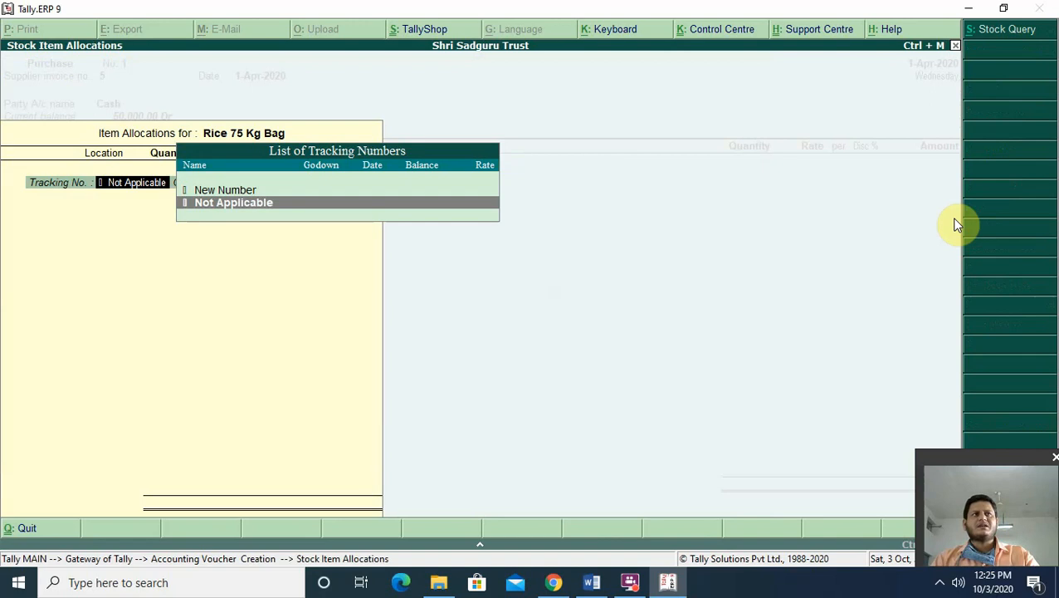
# Keep the tracking and order numbers Not Applicable and allocate the Rice 75 Kg Bag purchase to Main Location
pyautogui.press('Return')
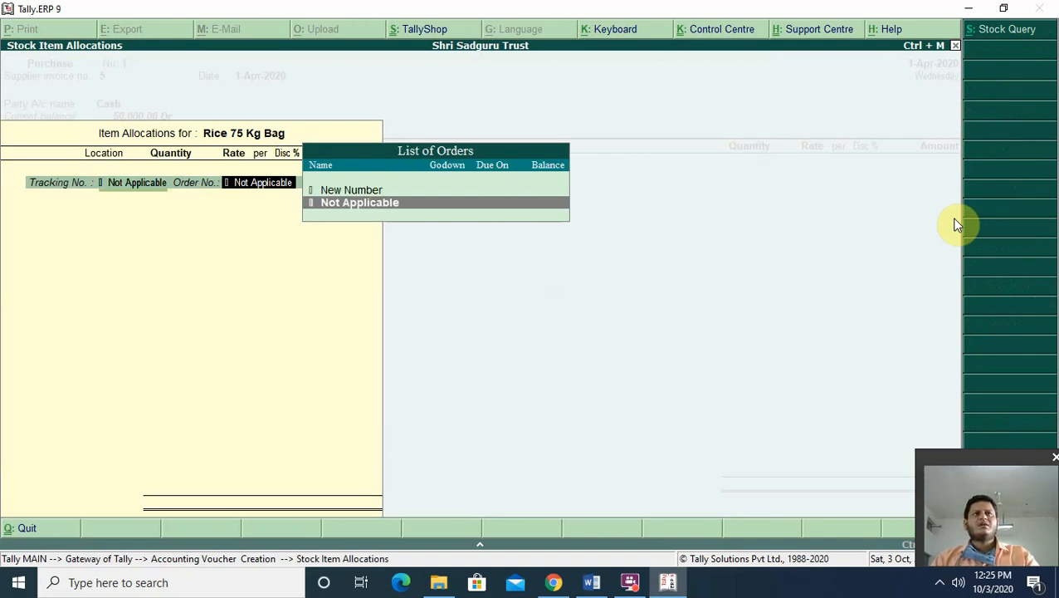
pyautogui.press('Return')
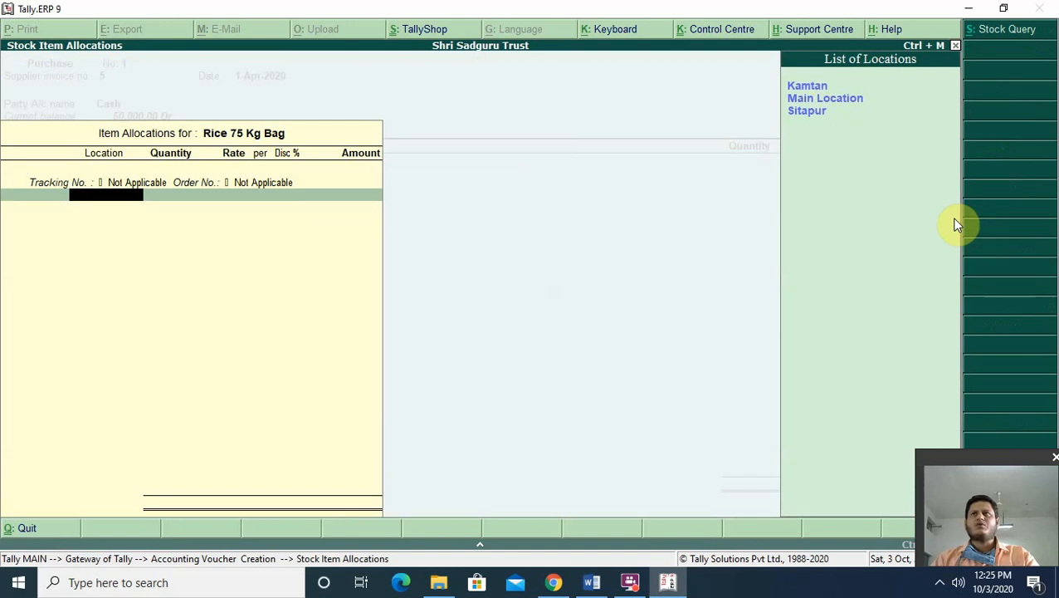
pyautogui.press('Down')
pyautogui.press('Return')
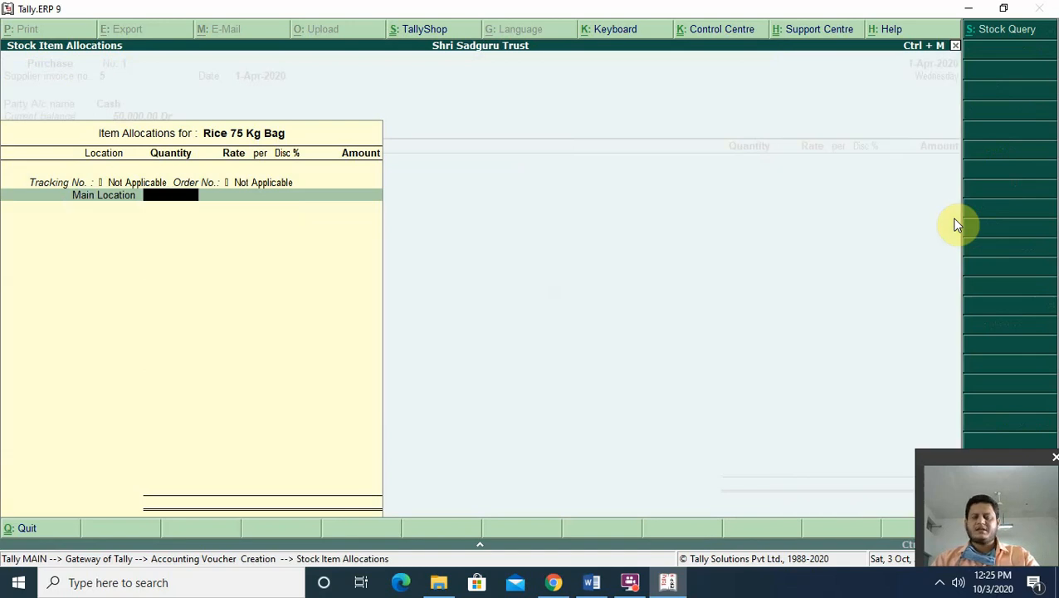
# Enter a quantity of 50 bgs at a rate of 500 without discount and complete the rice allocation
pyautogui.write('50')
pyautogui.press('Return')
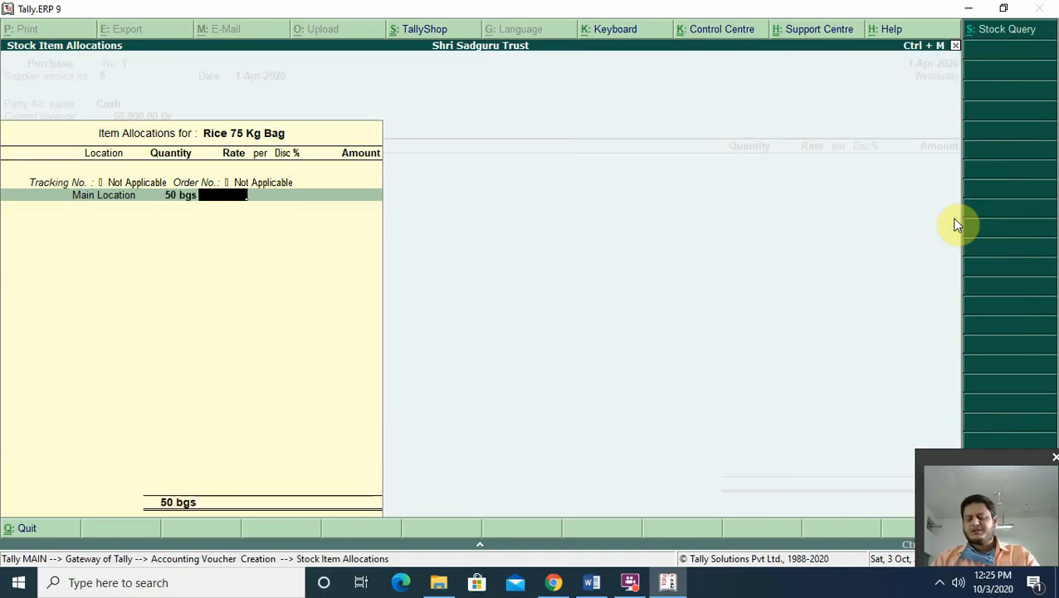
pyautogui.write('500')
pyautogui.press('Return')
pyautogui.press('Return')
pyautogui.press('Return')
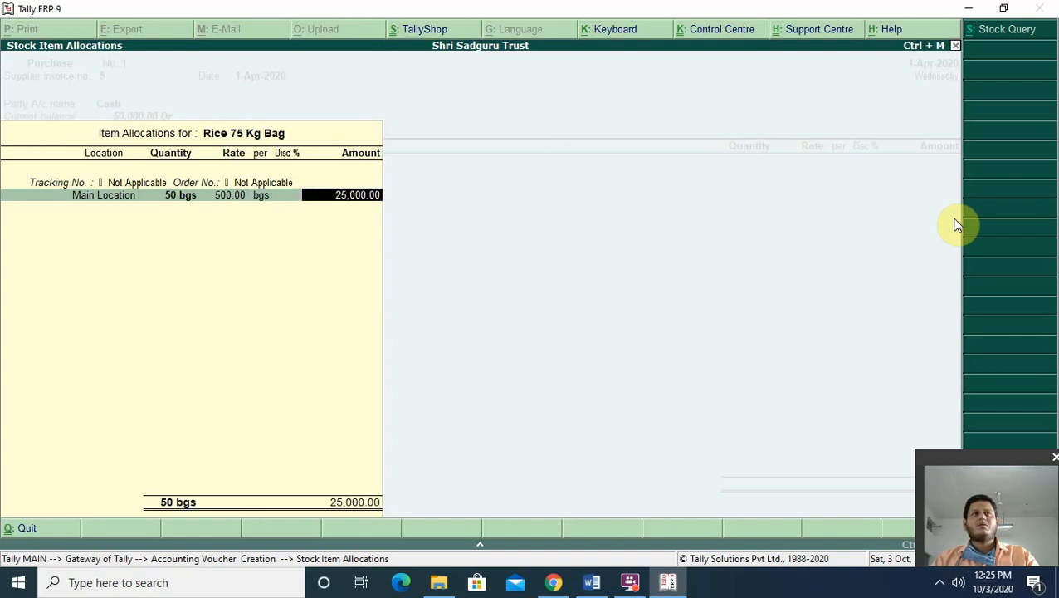
pyautogui.press('Return')
pyautogui.press('Return')
pyautogui.press('Return')
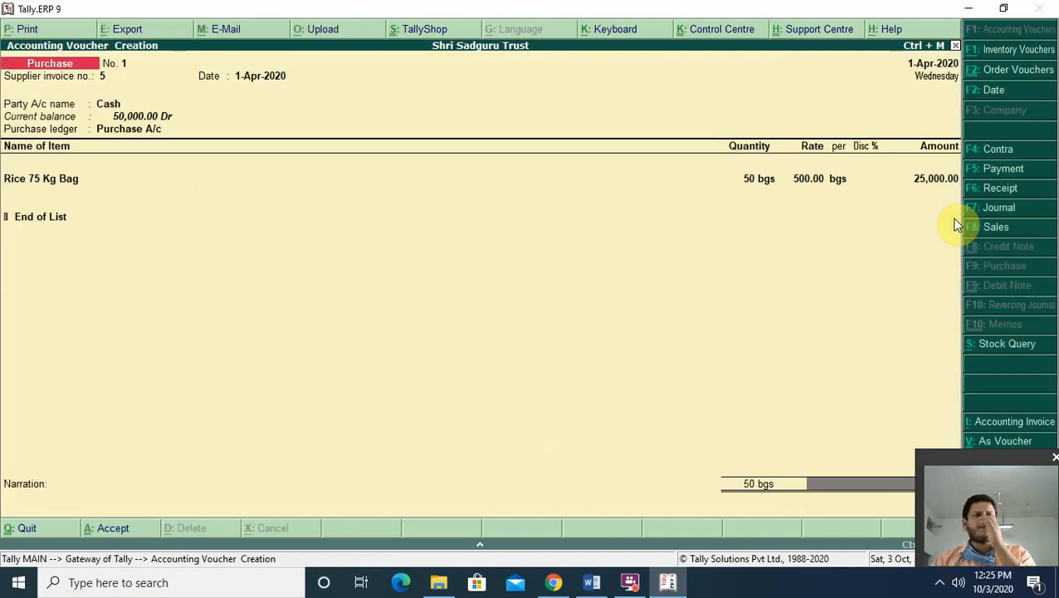
# Save the cash purchase voucher without a narration and return to the Gateway of Tally
pyautogui.press('Return')
pyautogui.press('Return')
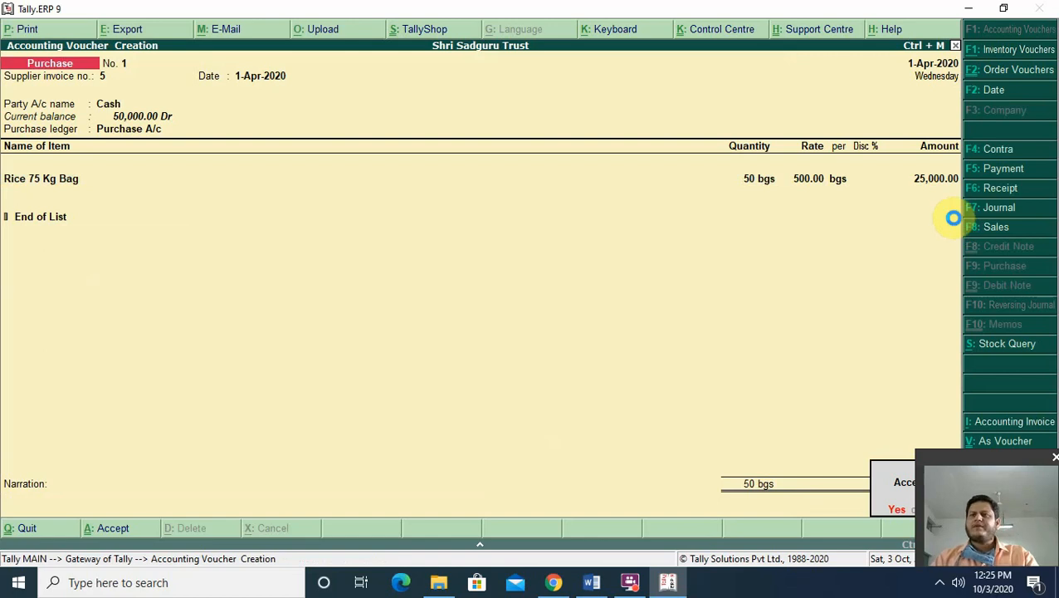
pyautogui.press('Return')
pyautogui.press('Escape')
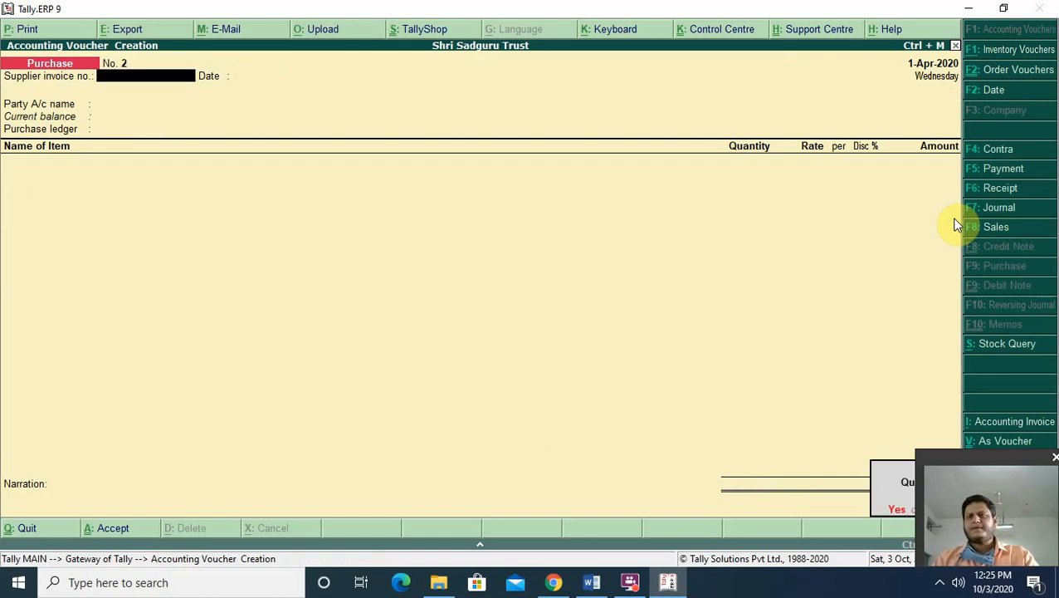
pyautogui.press('Return')
# Start a Sales Order voucher and choose the customer's debtor ledger as the party account
pyautogui.press('Down')
pyautogui.press('Down')
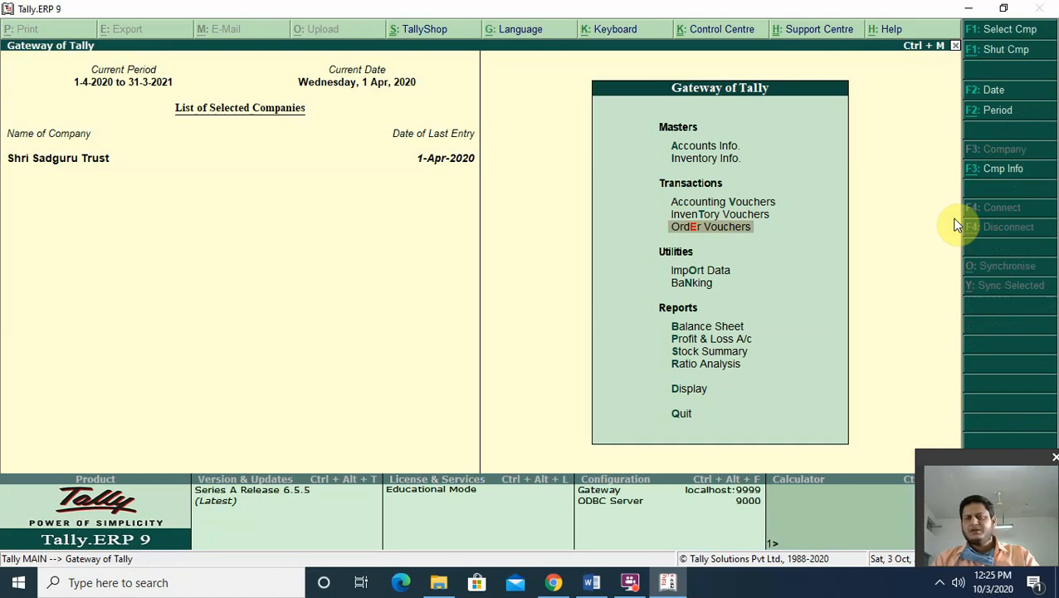
pyautogui.press('Return')
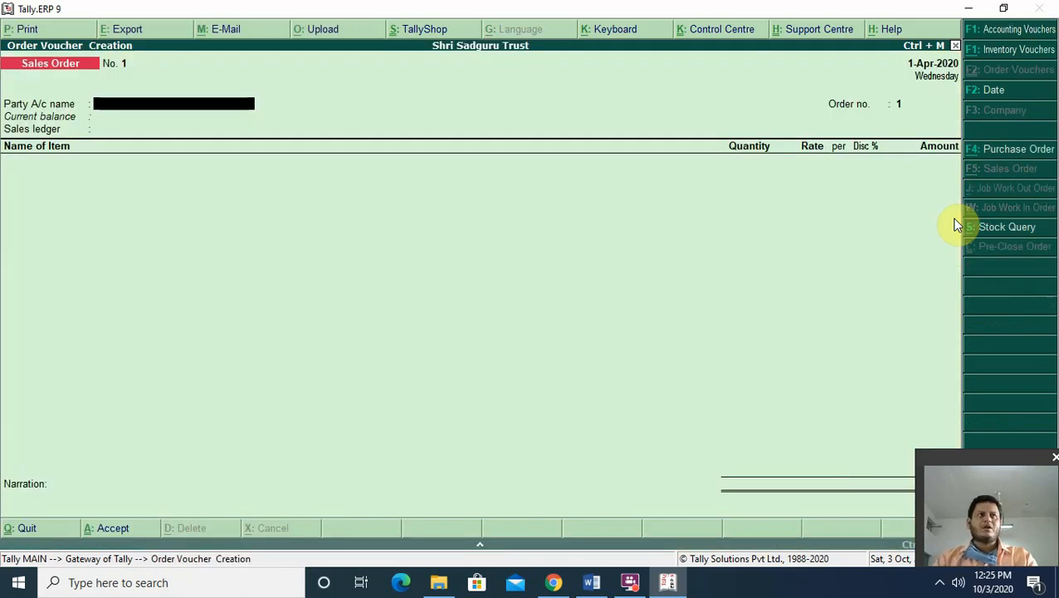
pyautogui.press('Return')
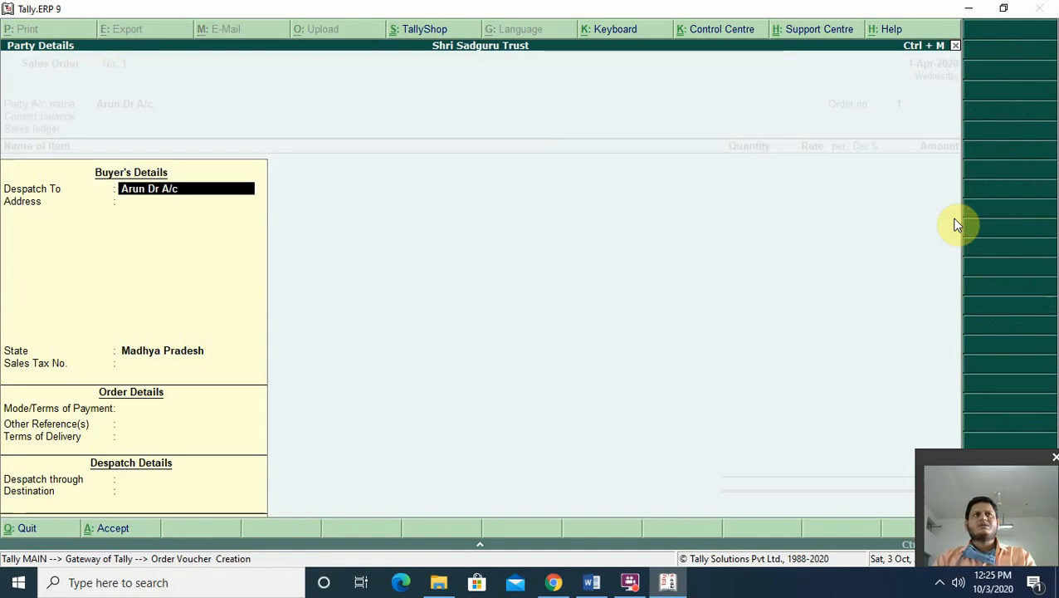
# Accept the default buyer, order and despatch details, keeping Madhya Pradesh as the state
pyautogui.press('Return')
pyautogui.press('Return')
pyautogui.press('Return')
pyautogui.press('Return')
pyautogui.press('Return')
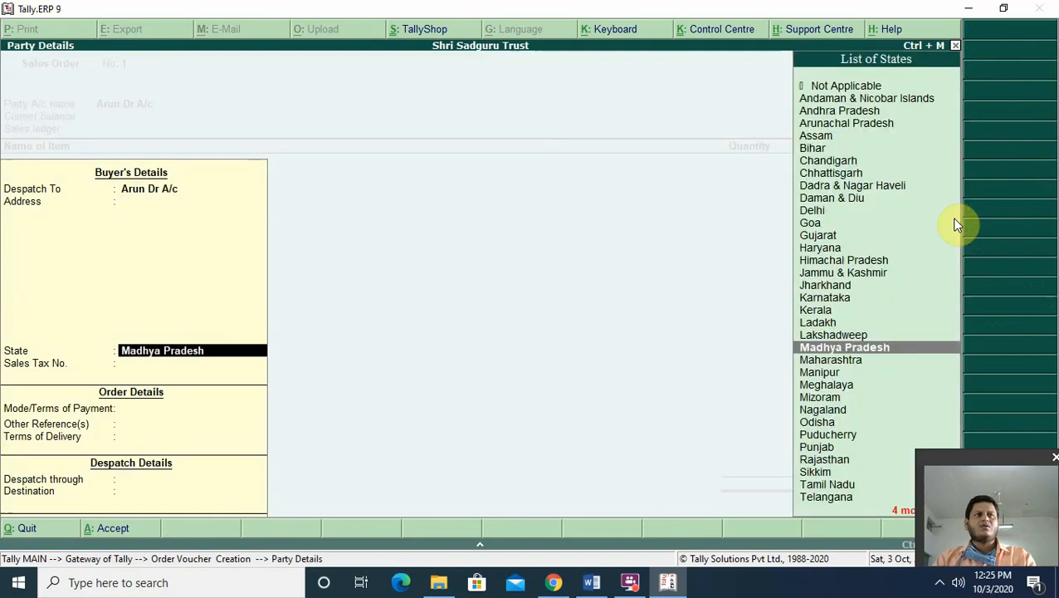
pyautogui.press('Return')
pyautogui.press('Return')
pyautogui.press('Return')
pyautogui.press('Return')
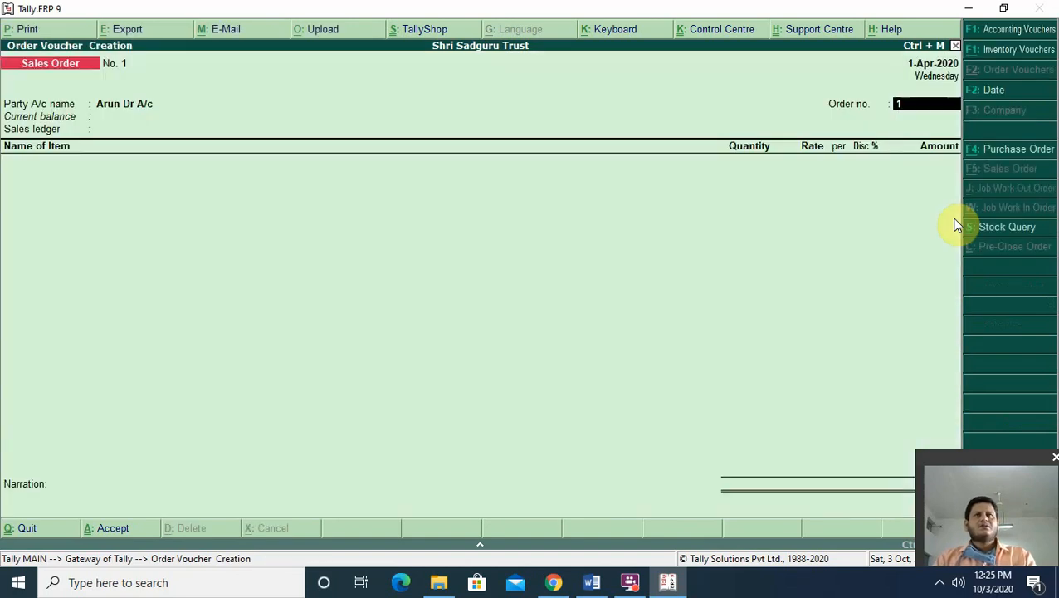
# Keep order number 1, choose Sales A/c as the sales ledger, and add Rice 75 Kg Bag as the item
pyautogui.press('Return')
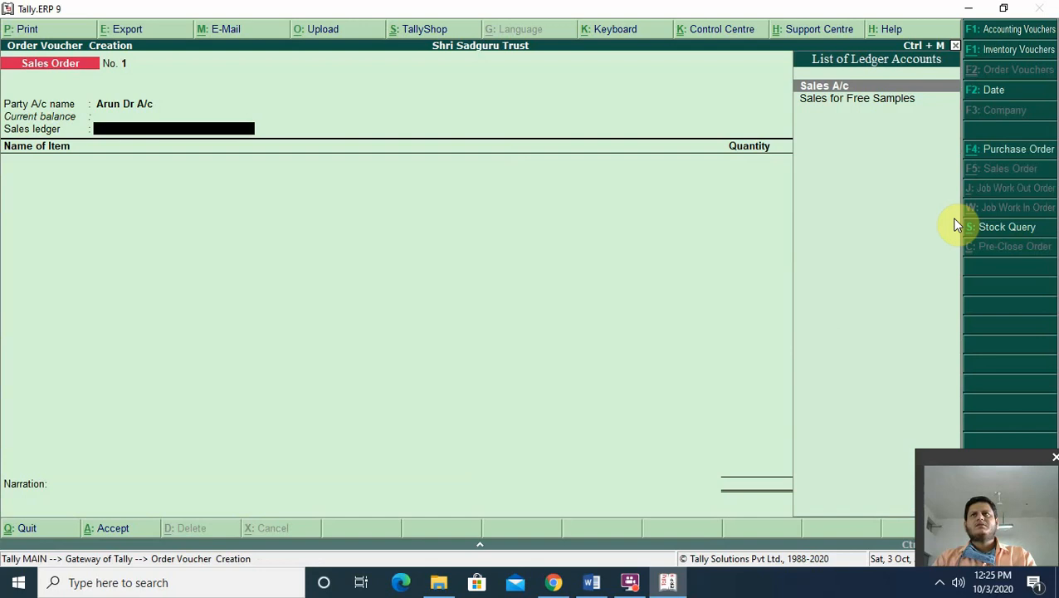
pyautogui.press('Return')
pyautogui.press('Down')
pyautogui.press('Down')
pyautogui.press('Down')
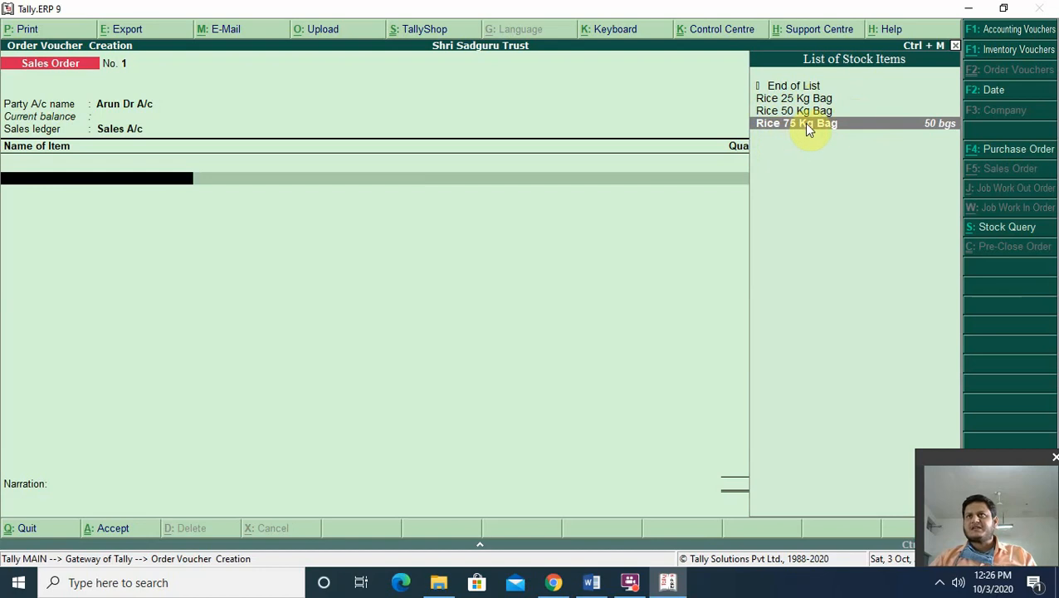
pyautogui.click(938, 133)
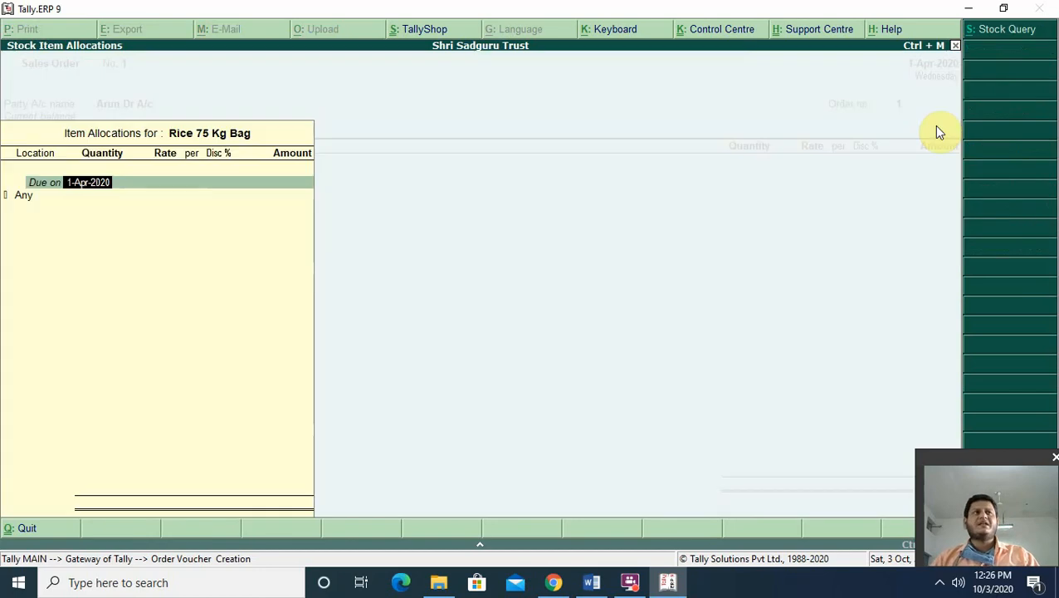
# Allocate 10 bgs of the ordered rice to Main Location with a due date of 1-Apr-2020
pyautogui.press('Return')
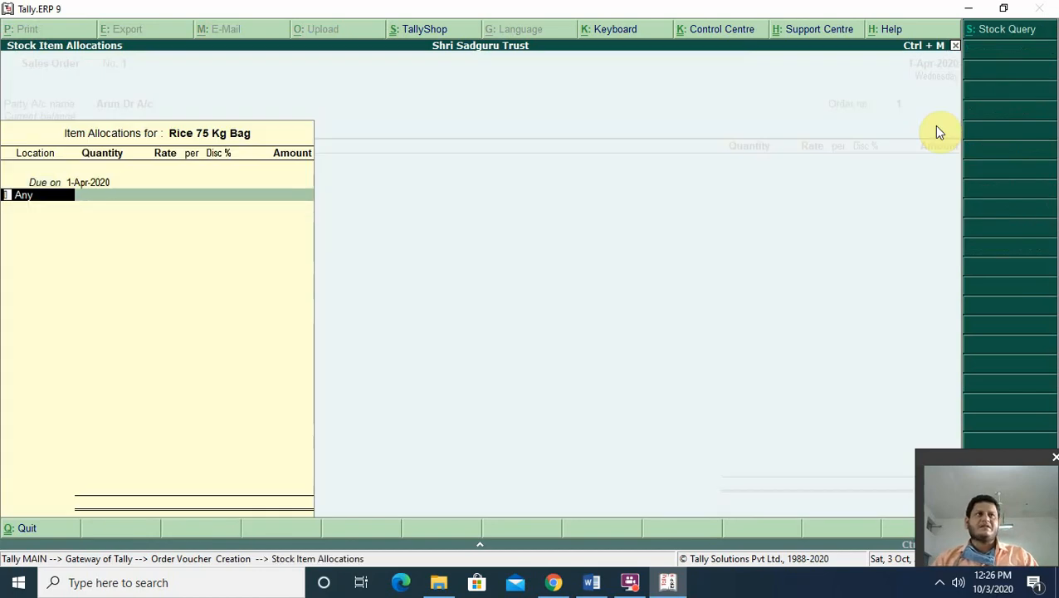
pyautogui.press('BackSpace')
pyautogui.press('Down')
pyautogui.press('Down')
pyautogui.press('Return')
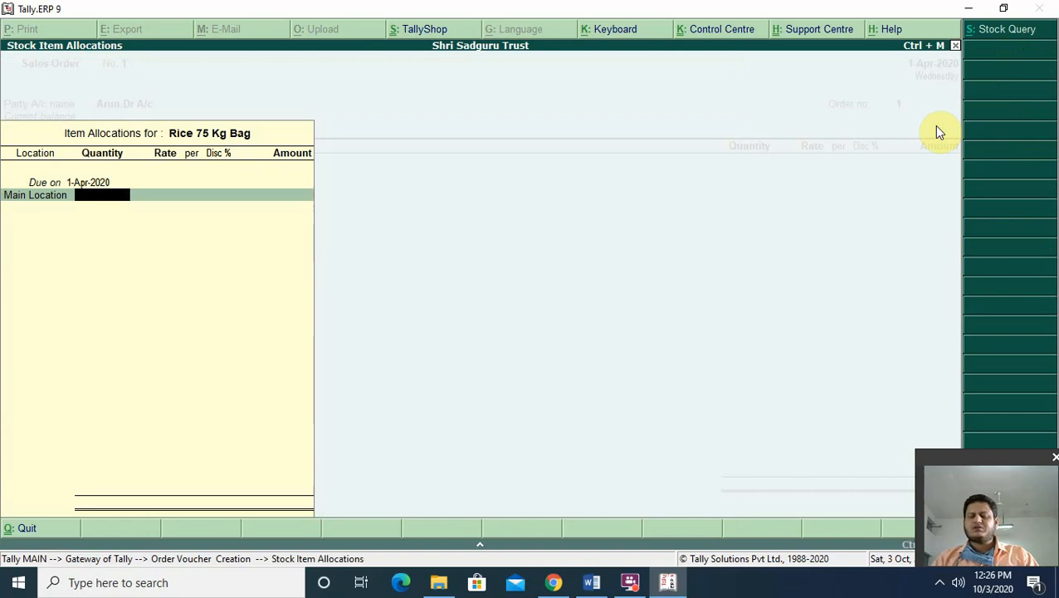
pyautogui.write('10')
pyautogui.press('Return')
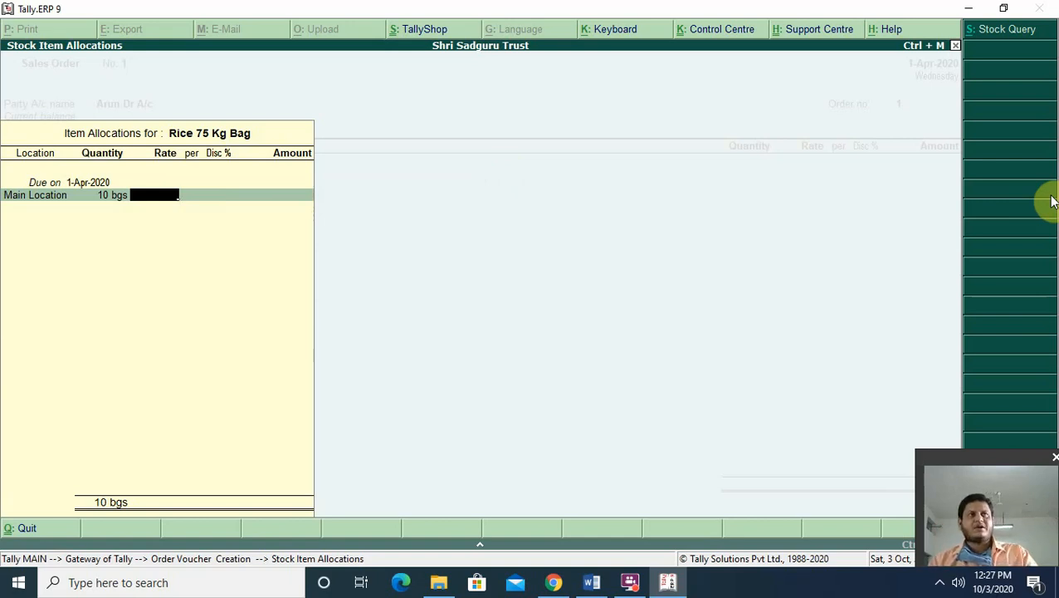
# Check the Stock Query for Rice 75 Kg Bag and set the sales order rate to 1,000 per bag
pyautogui.hotkey('alt', 's')
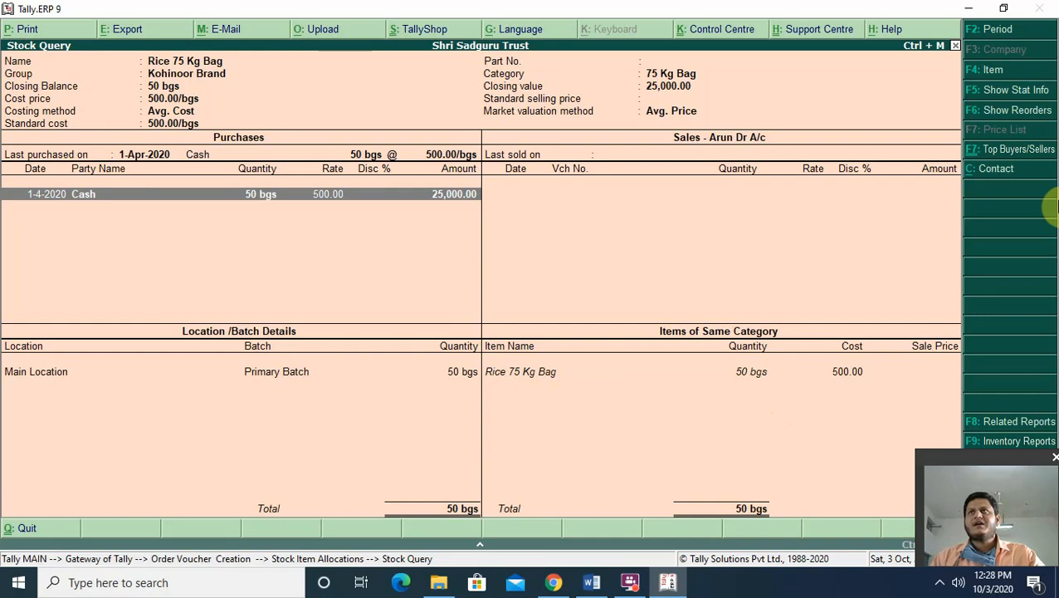
pyautogui.press('Escape')
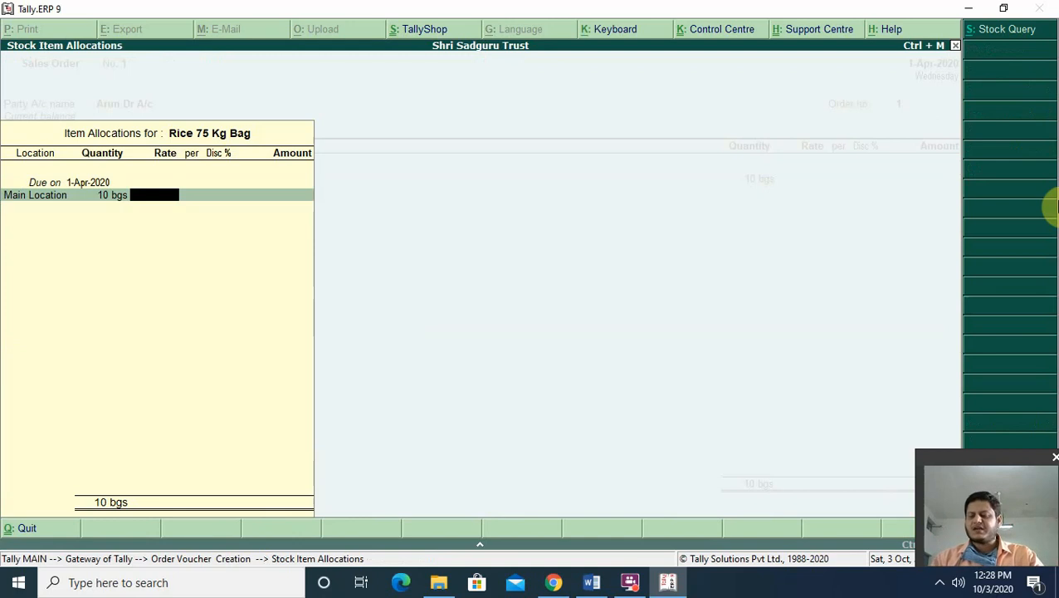
pyautogui.write('1,00')
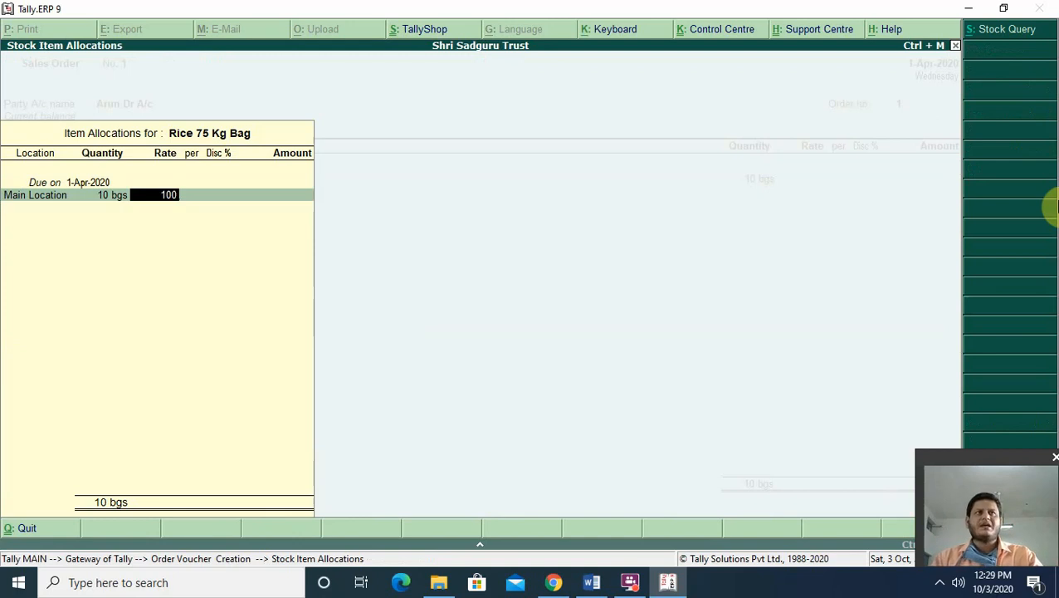
pyautogui.write('0')
pyautogui.press('Return')
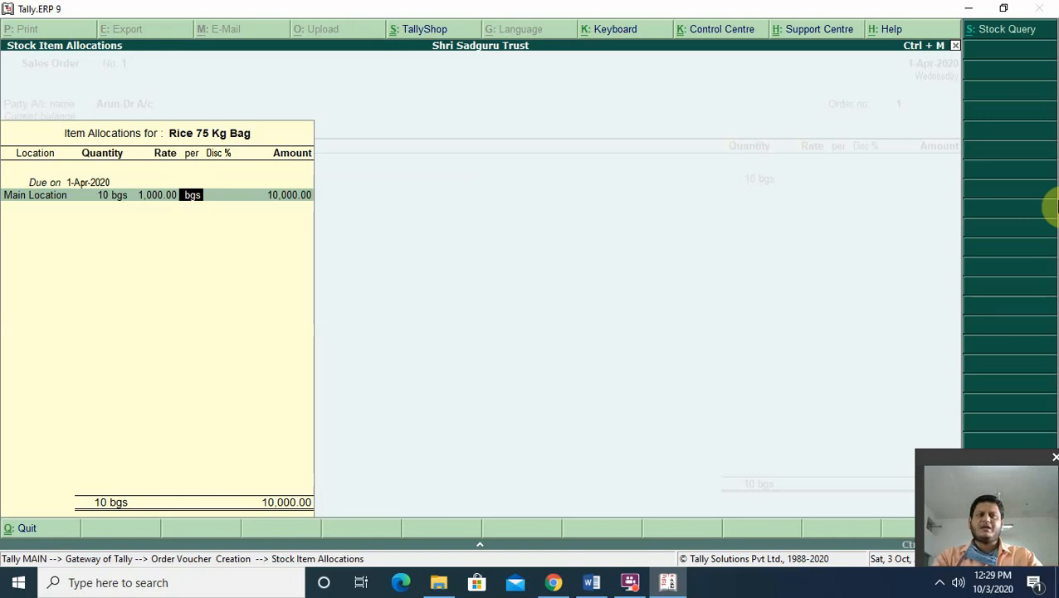
# Review the purchase cost of Rice 75 Kg Bag in the Stock Query again, keeping the entered rate
pyautogui.press('BackSpace')
pyautogui.hotkey('alt', 's')
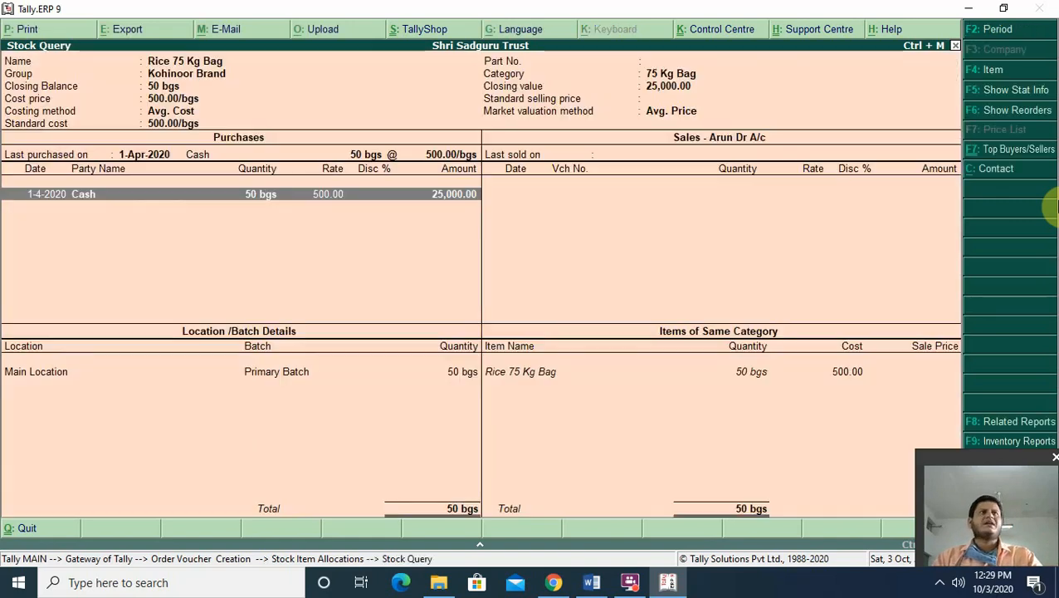
pyautogui.press('Escape')
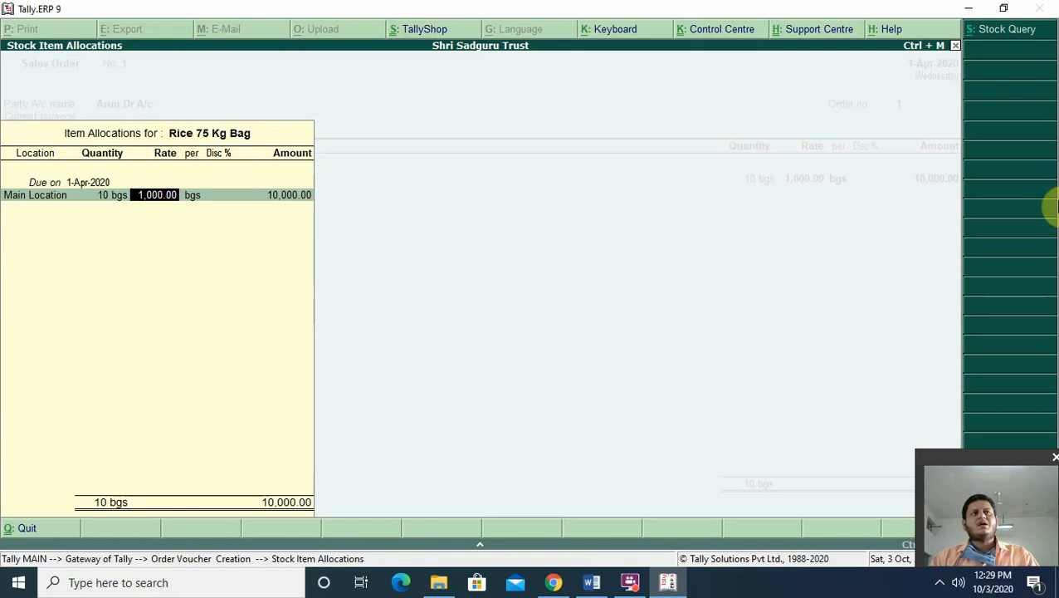
pyautogui.press('Return')
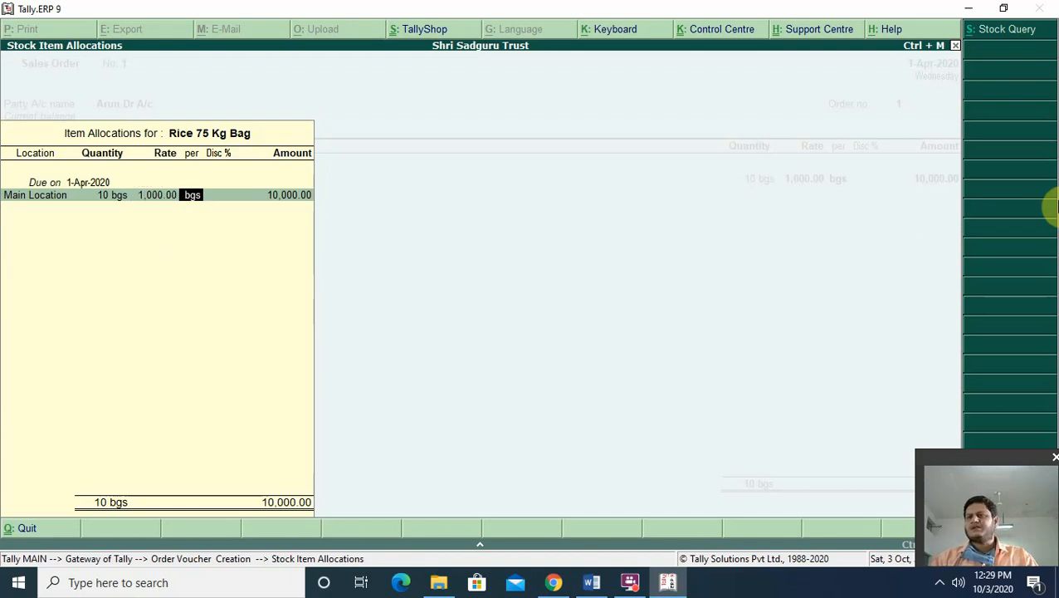
# Apply a 3 % discount to the Rice 75 Kg Bag order line and finish its stock allocation
pyautogui.press('Return')
pyautogui.press('Return')
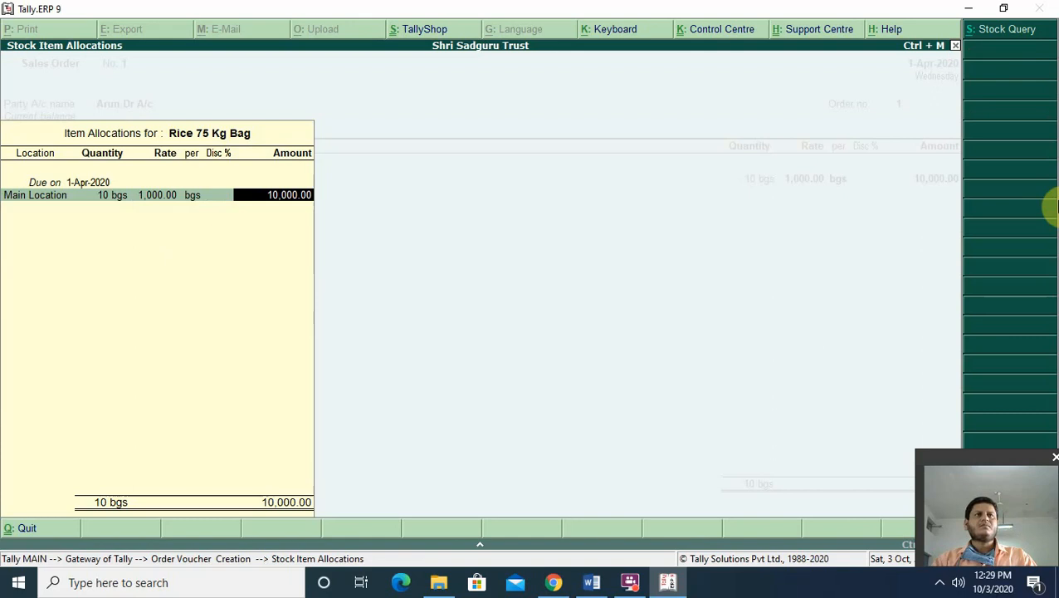
pyautogui.press('Return')
pyautogui.press('BackSpace')
pyautogui.press('BackSpace')
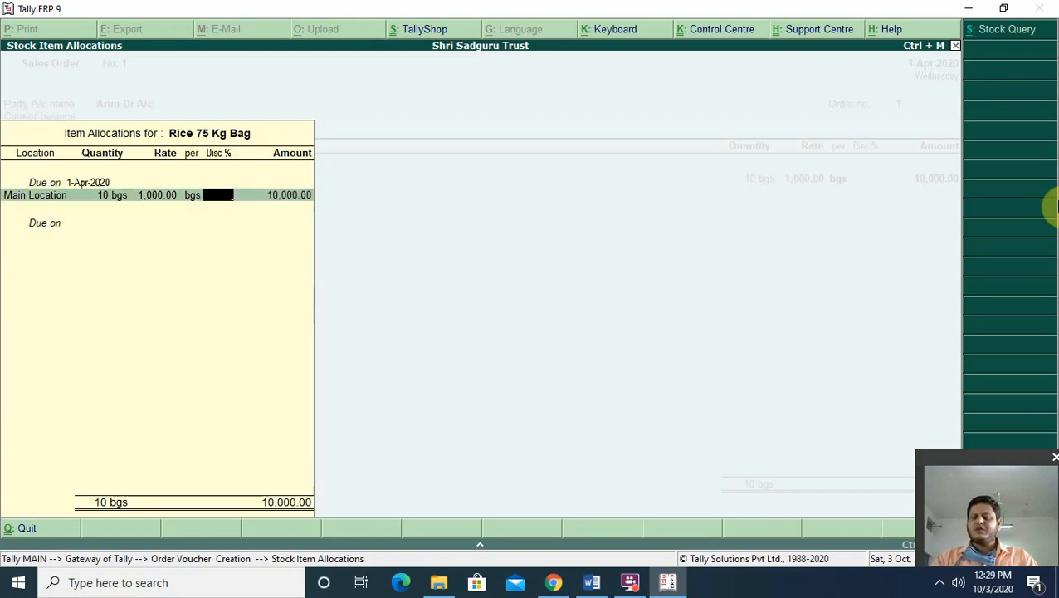
pyautogui.write('3')
pyautogui.press('Return')
pyautogui.press('Return')
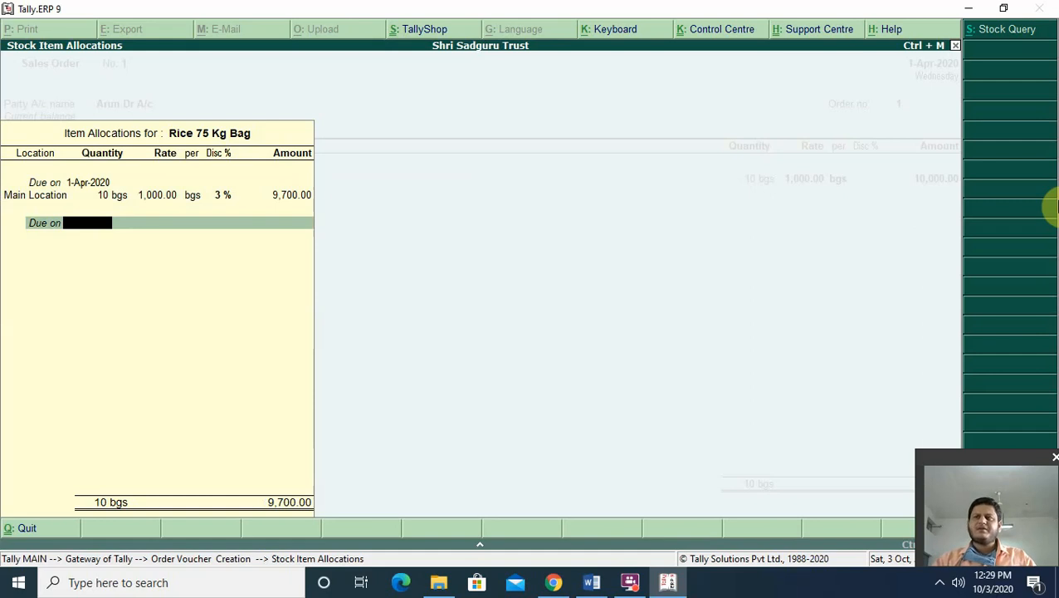
pyautogui.press('Return')
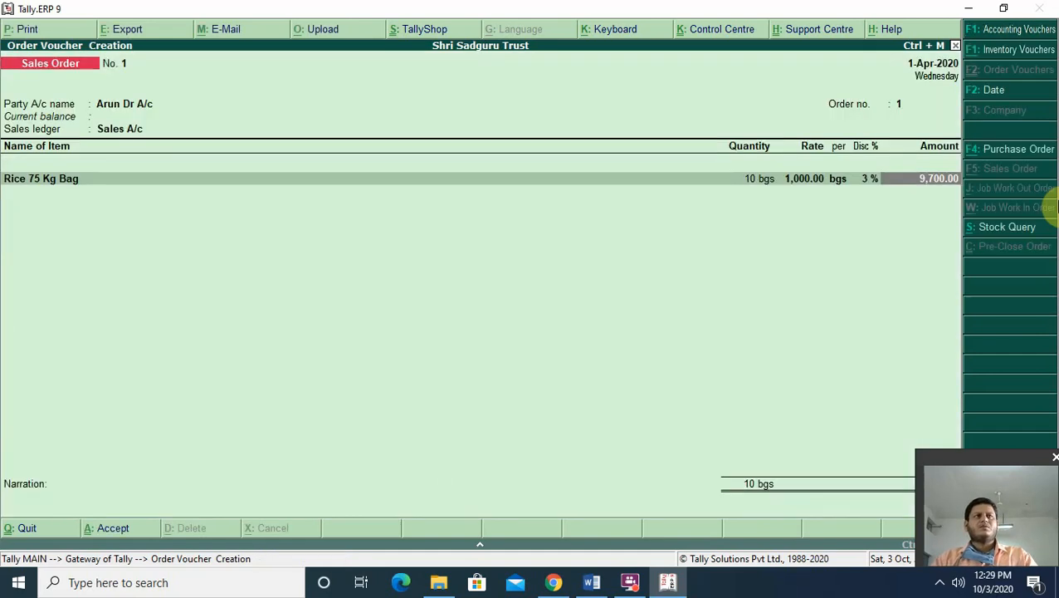
# End the item list, save the sales order without a narration, and return to the Gateway of Tally
pyautogui.press('Return')
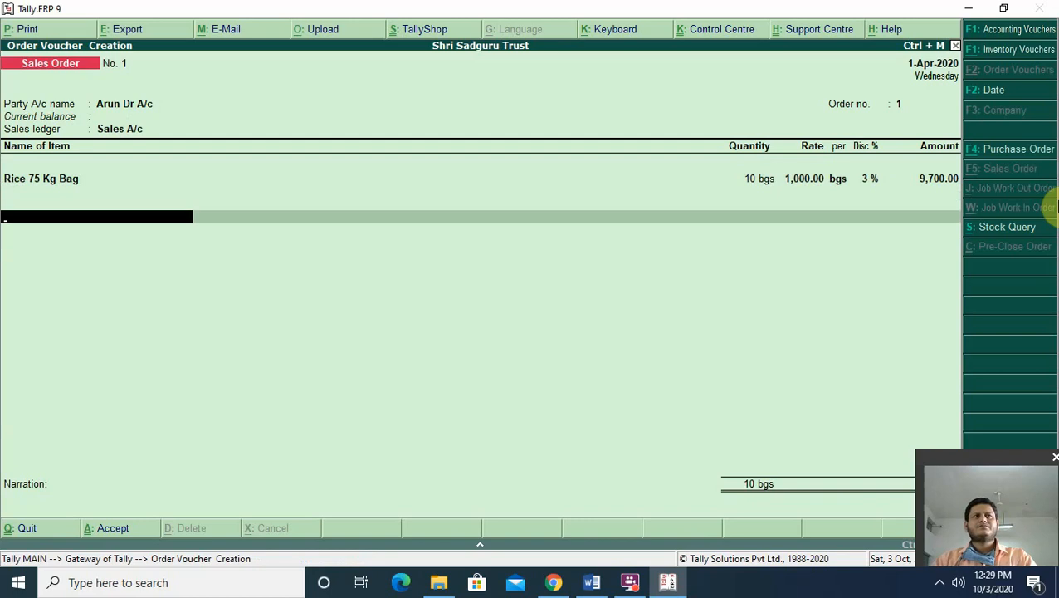
pyautogui.press('Return')
pyautogui.press('Return')
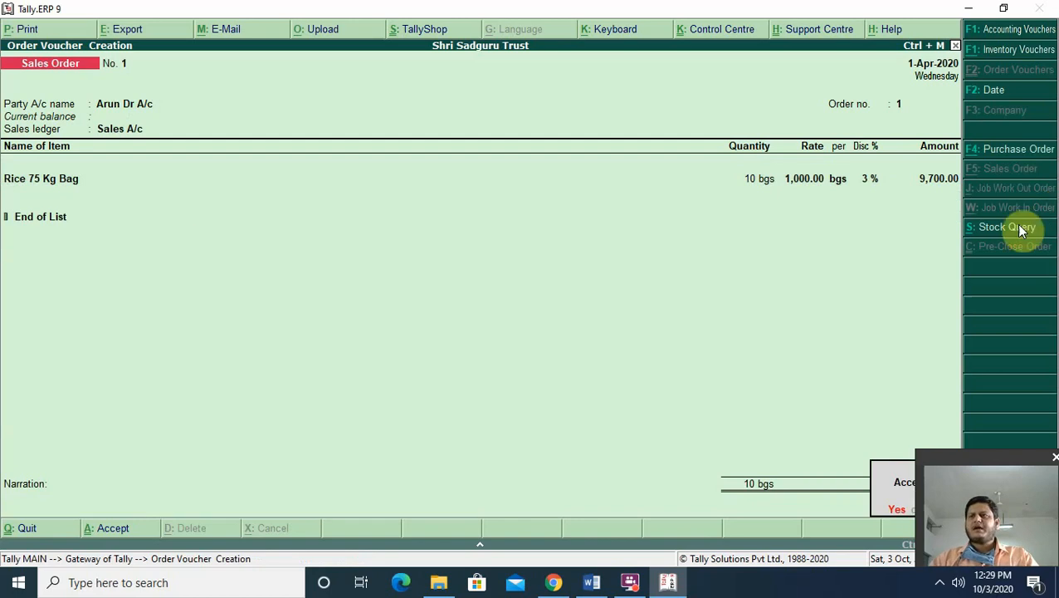
pyautogui.moveTo(977, 454); pyautogui.dragTo(64, 456)
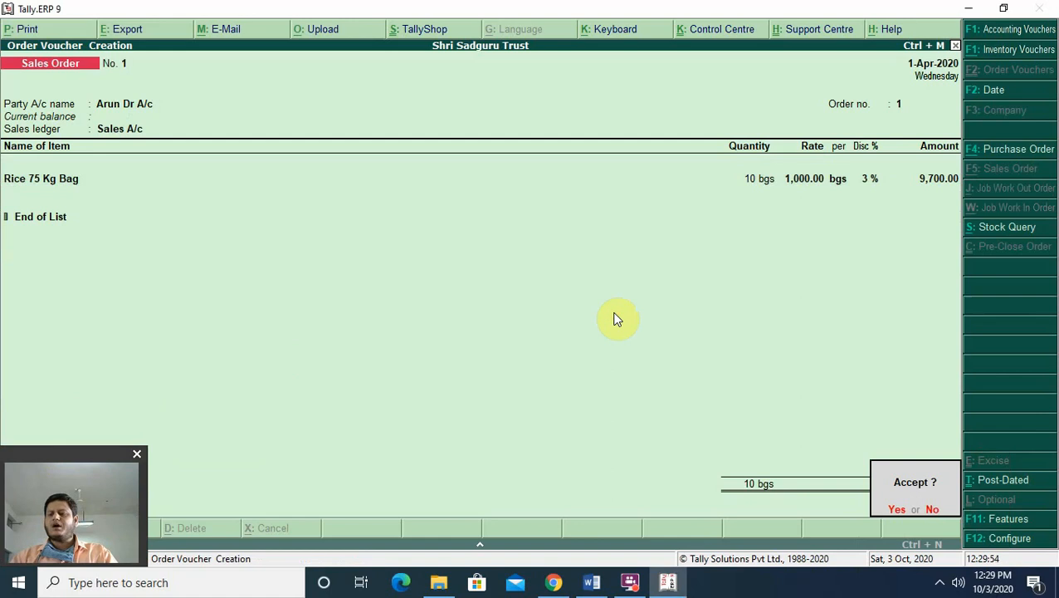
pyautogui.press('Return')
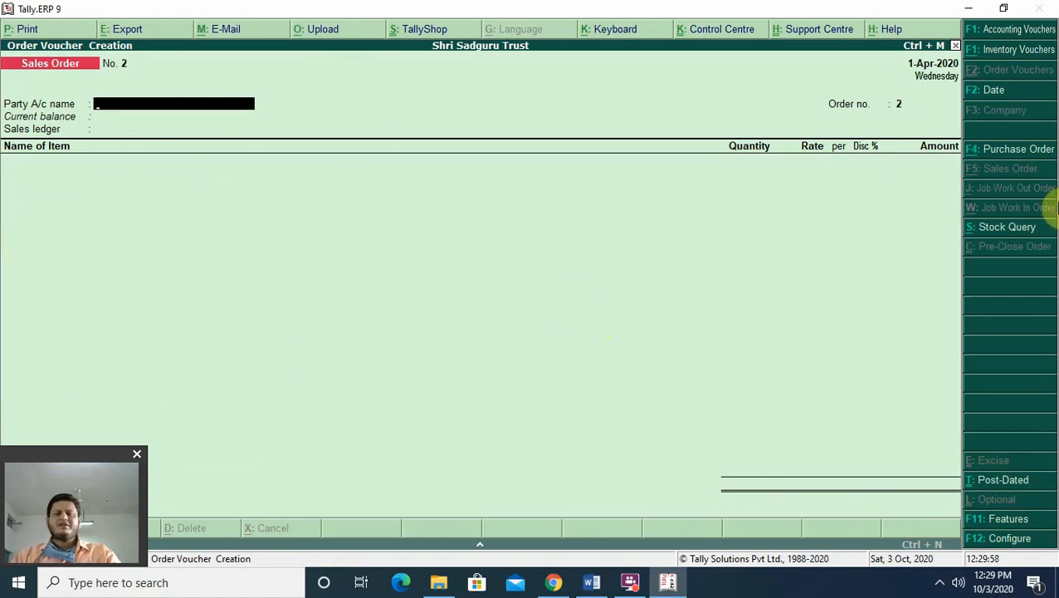
pyautogui.press('Escape')
pyautogui.press('Return')
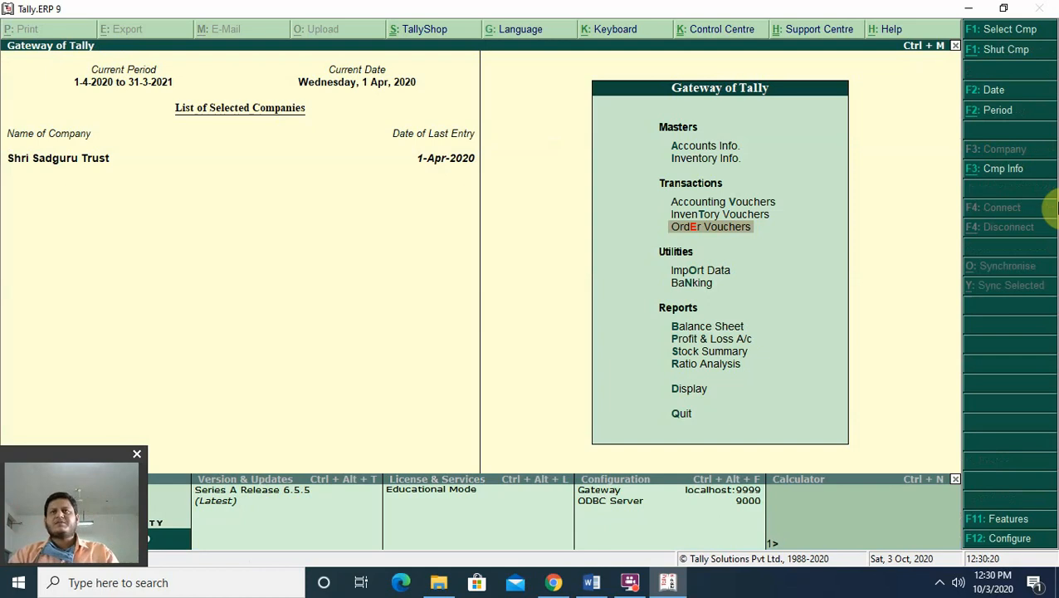
# Start a Delivery Note with reference number 3 and choose the customer's debtor ledger as the party
pyautogui.press('Up')
pyautogui.press('Return')
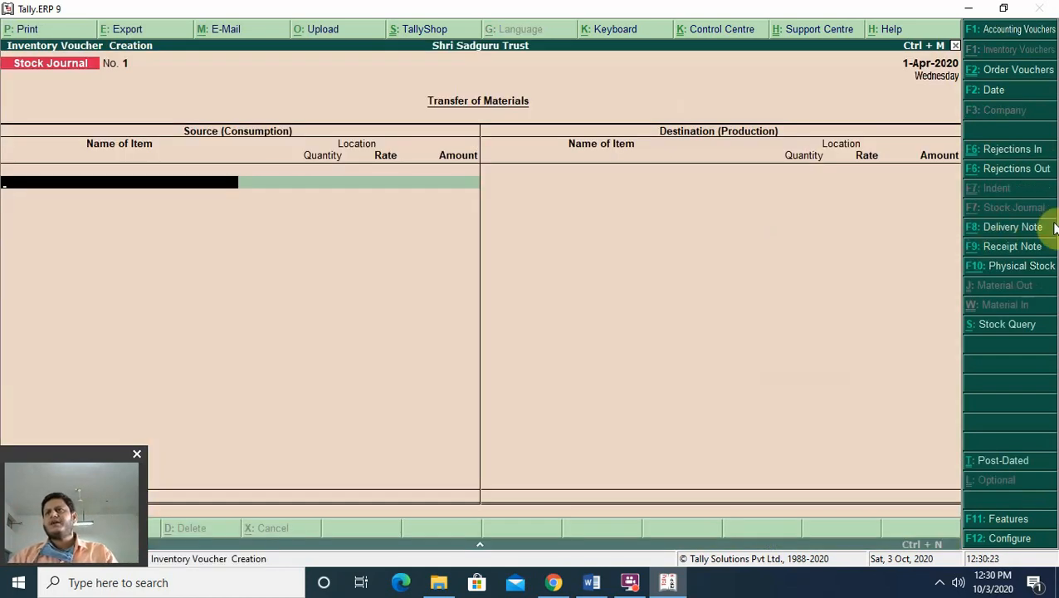
pyautogui.click(997, 234)
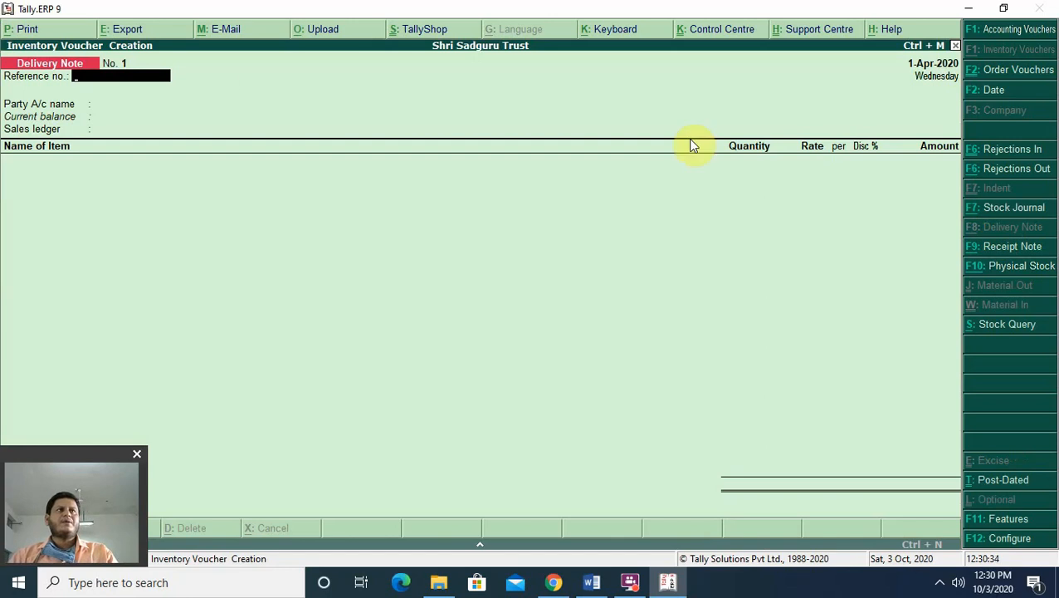
pyautogui.write('3')
pyautogui.press('Return')
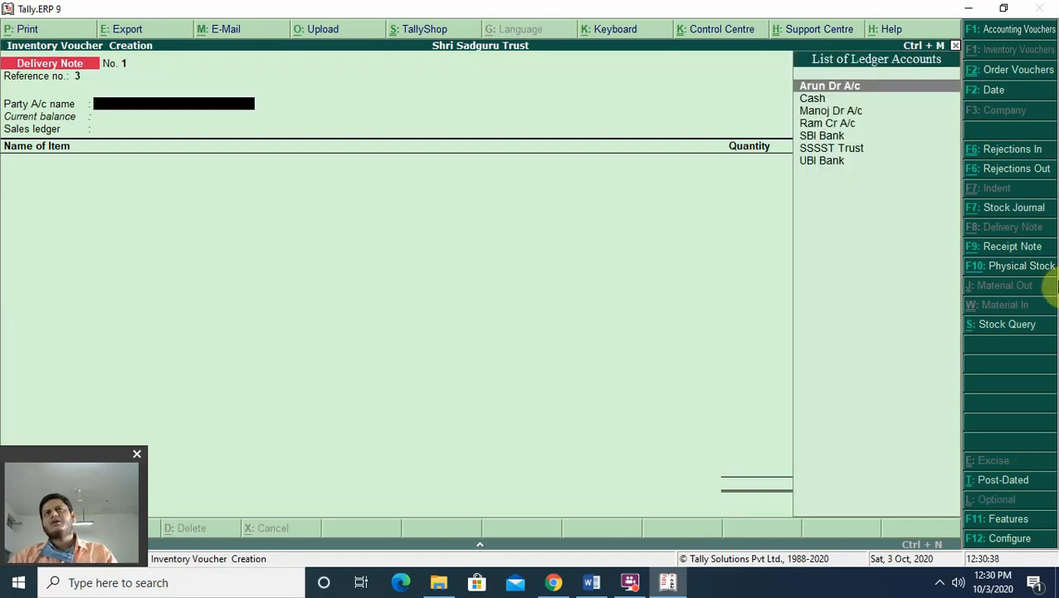
pyautogui.press('Return')
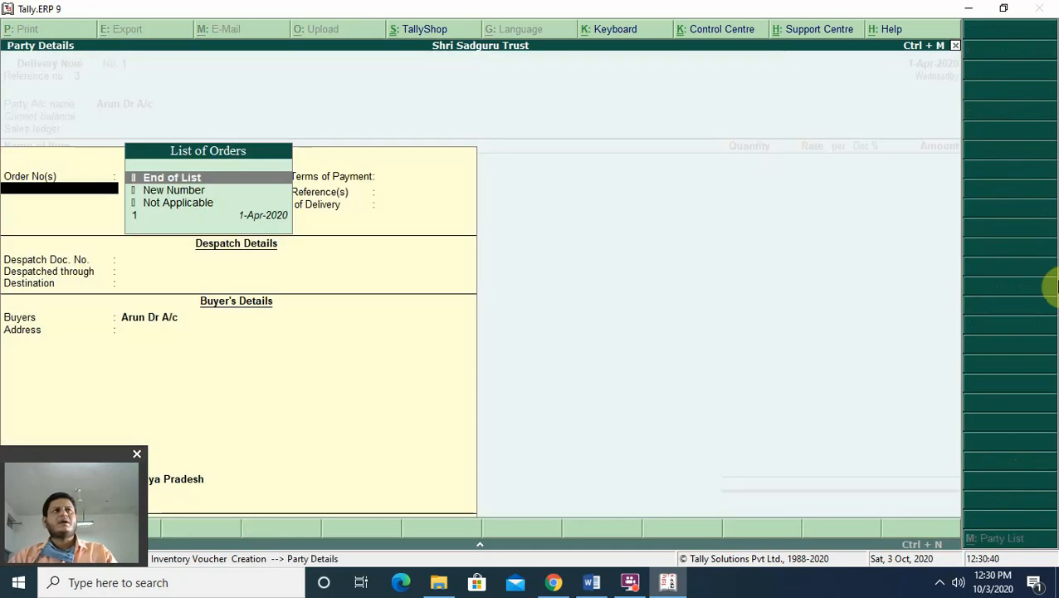
# Link the customer's existing 1-Apr-2020 sales order to the delivery note, leaving the despatch details blank and keeping Sales A/c
pyautogui.press('Down')
pyautogui.press('Down')
pyautogui.press('Down')
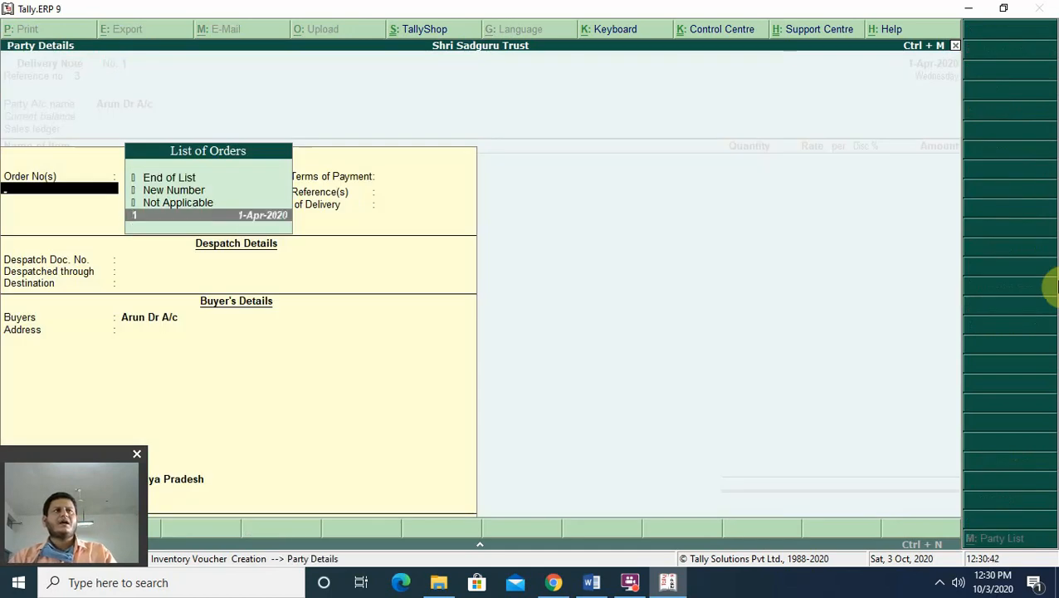
pyautogui.press('Return')
pyautogui.press('Return')
pyautogui.press('Return')
pyautogui.press('Return')
pyautogui.press('Return')
pyautogui.press('Return')
pyautogui.press('Return')
pyautogui.press('Return')
pyautogui.press('Return')
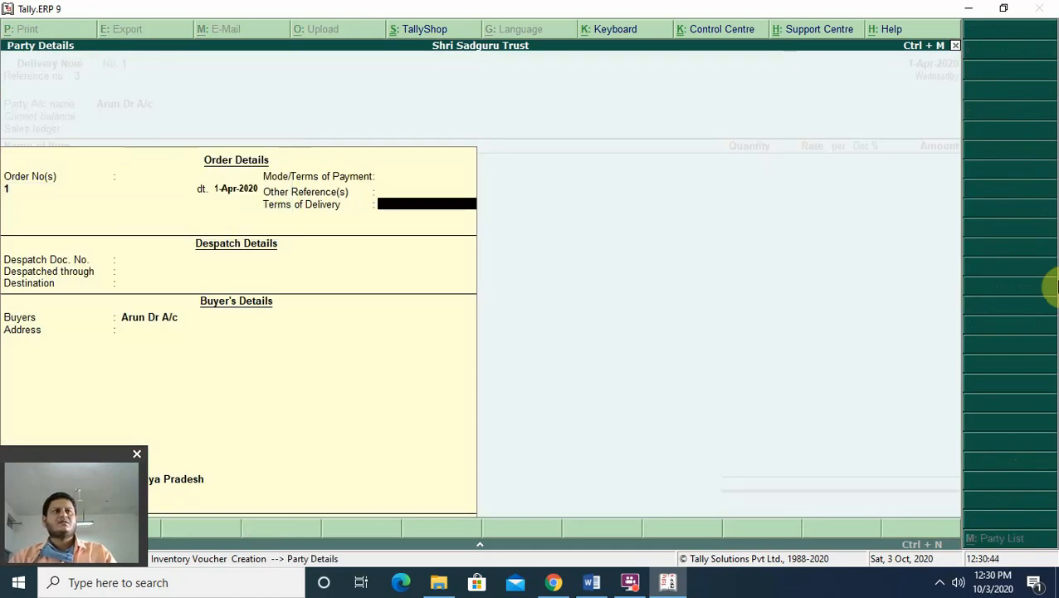
pyautogui.press('Return')
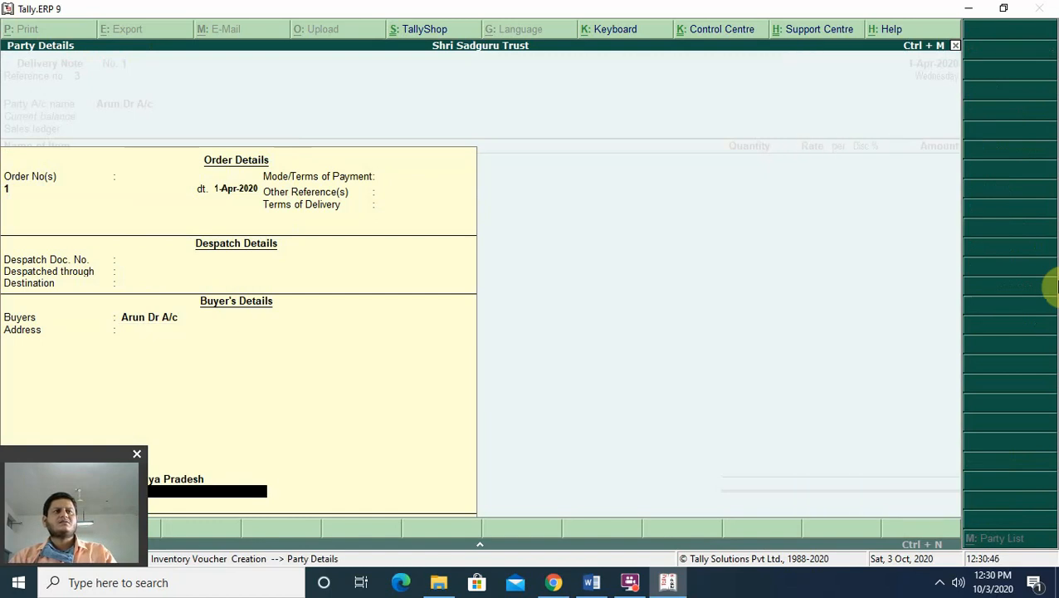
pyautogui.press('Return')
pyautogui.press('Return')
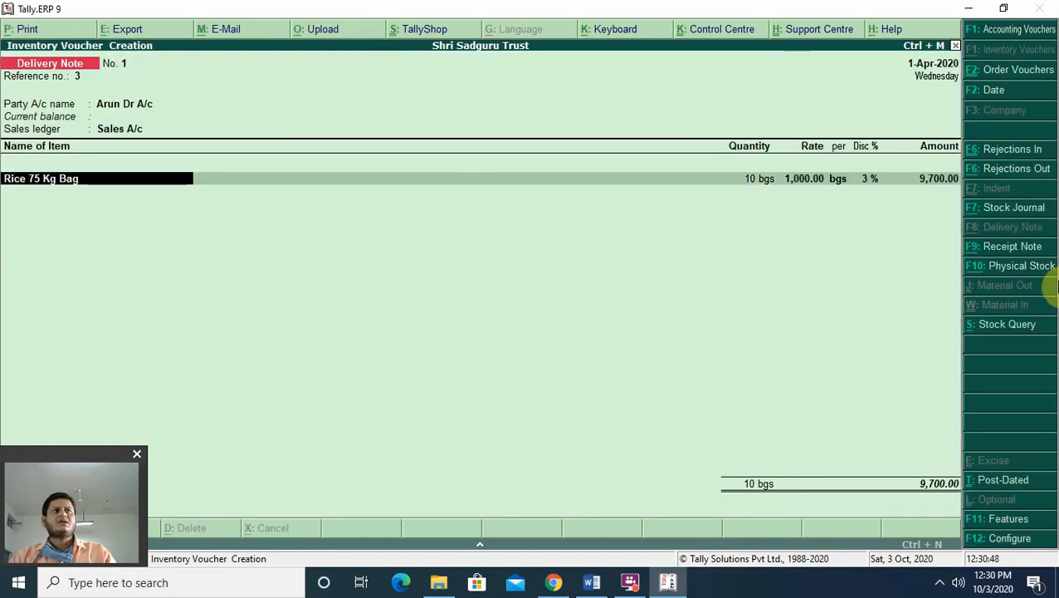
# Assign the new tracking number T-10 to the Rice 75 Kg Bag allocation
pyautogui.press('Return')
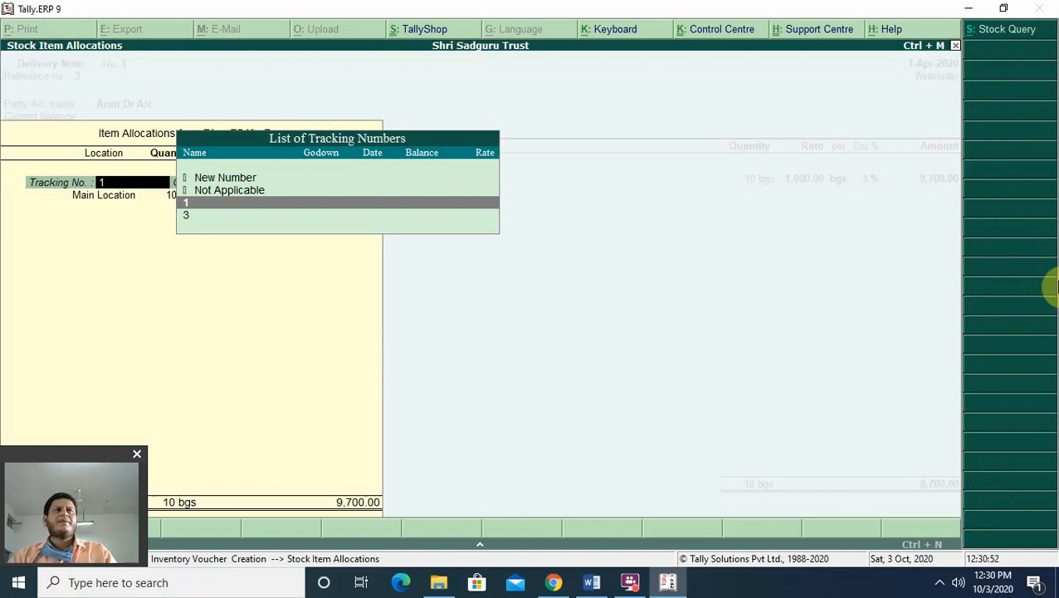
pyautogui.press('Up')
pyautogui.press('Up')
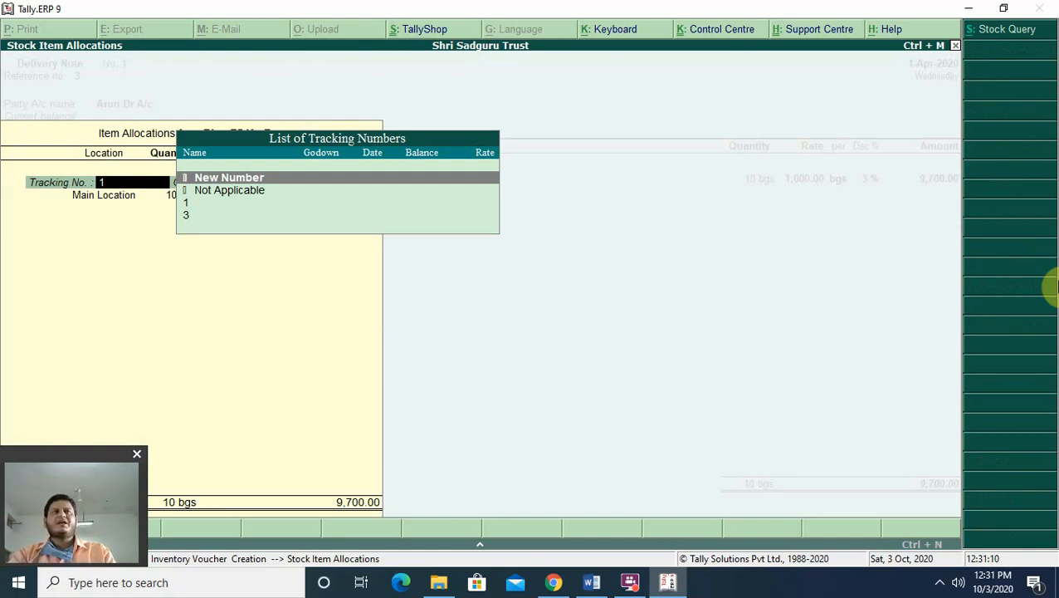
pyautogui.press('Return')
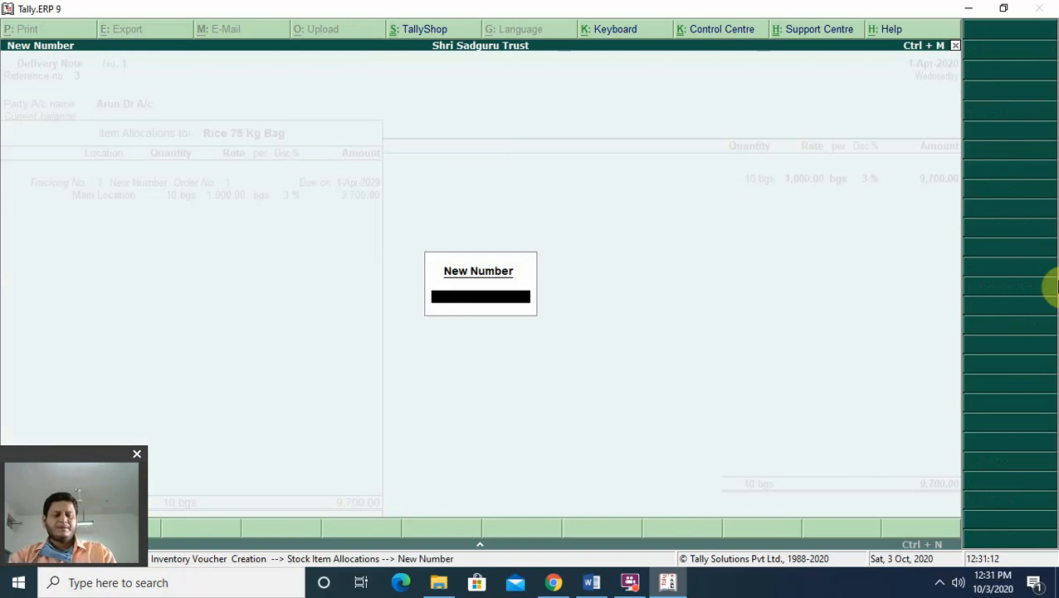
pyautogui.write('T-10')
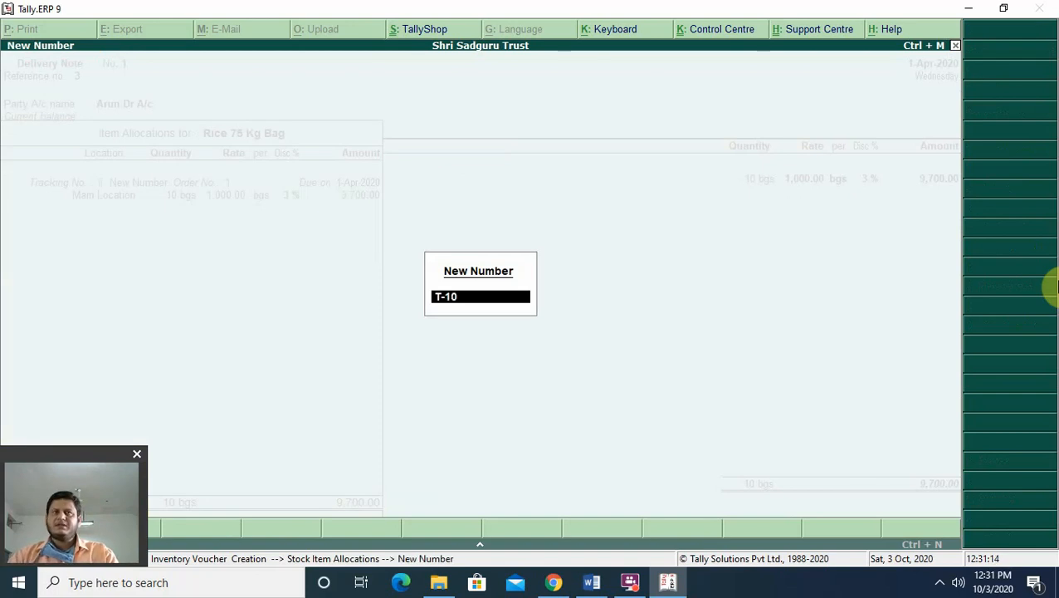
pyautogui.press('Return')
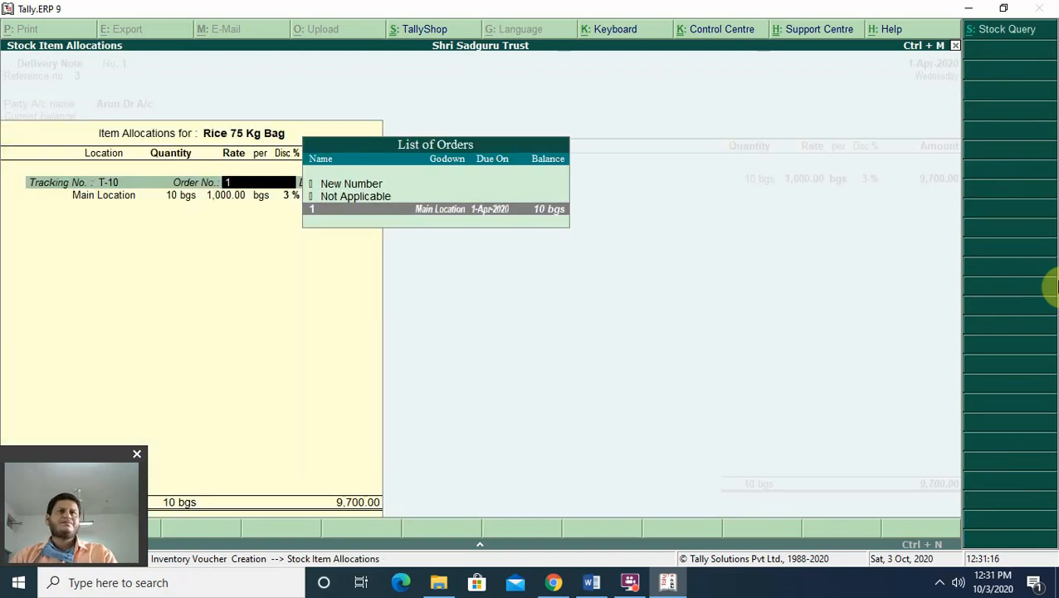
# Accept the linked order, Main Location, 10 bgs, 1,000 rate and 3 % discount to finish the Rice 75 Kg Bag allocation
pyautogui.press('Return')
pyautogui.press('Return')
pyautogui.press('Return')
pyautogui.press('Return')
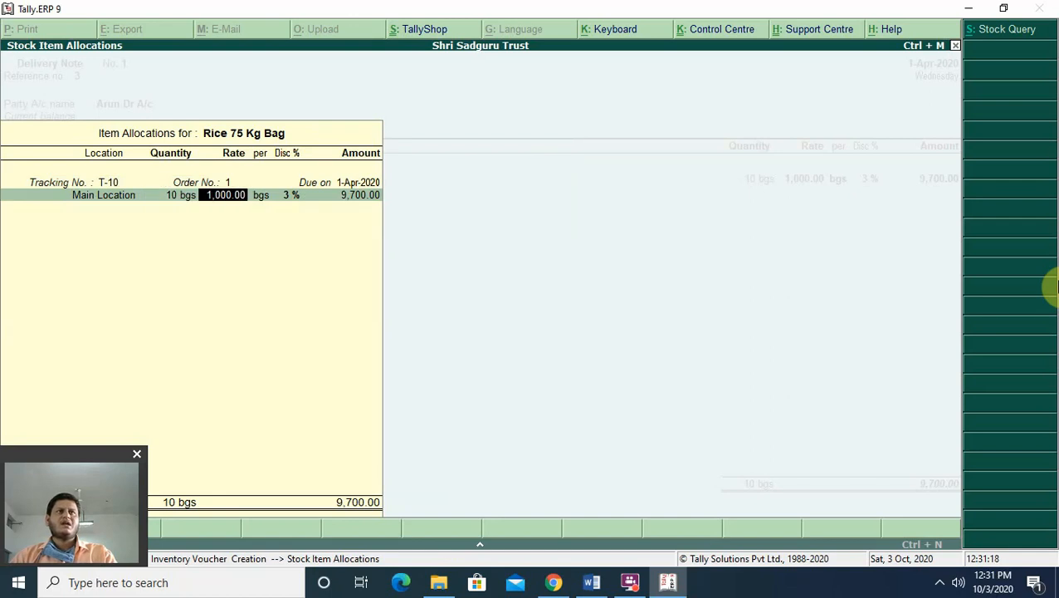
pyautogui.press('Return')
pyautogui.press('Return')
pyautogui.press('Return')
pyautogui.press('Return')
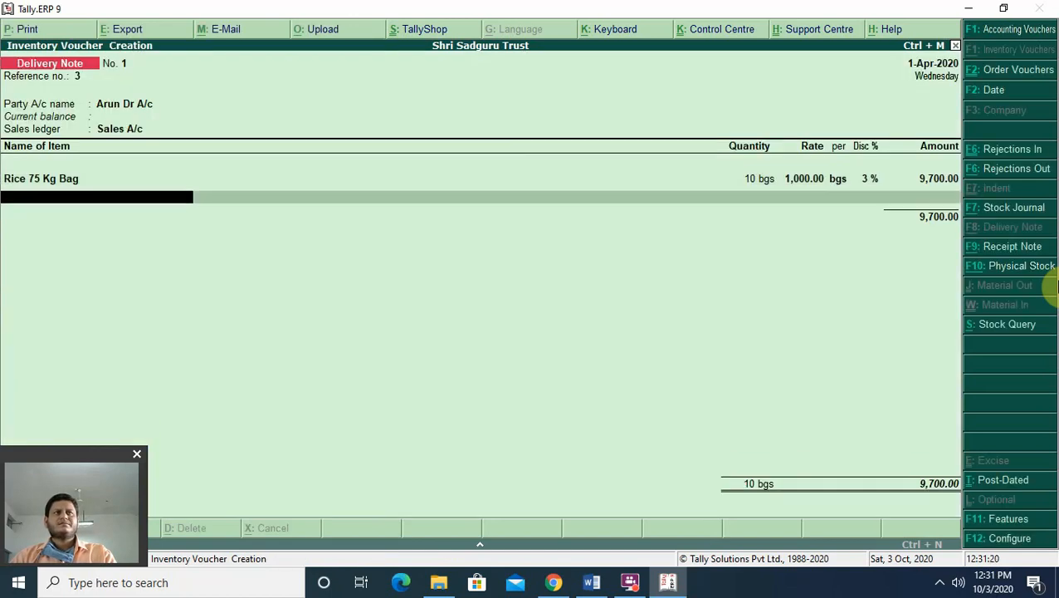
# End the item list, save the delivery note without a narration, and return to the Gateway of Tally
pyautogui.press('Return')
pyautogui.press('Return')
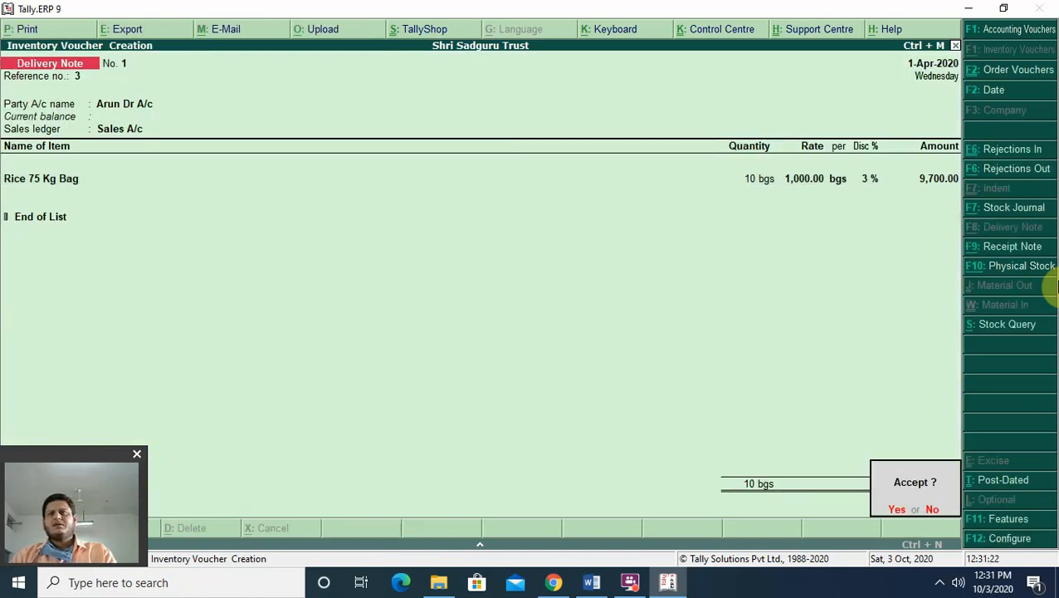
pyautogui.press('Return')
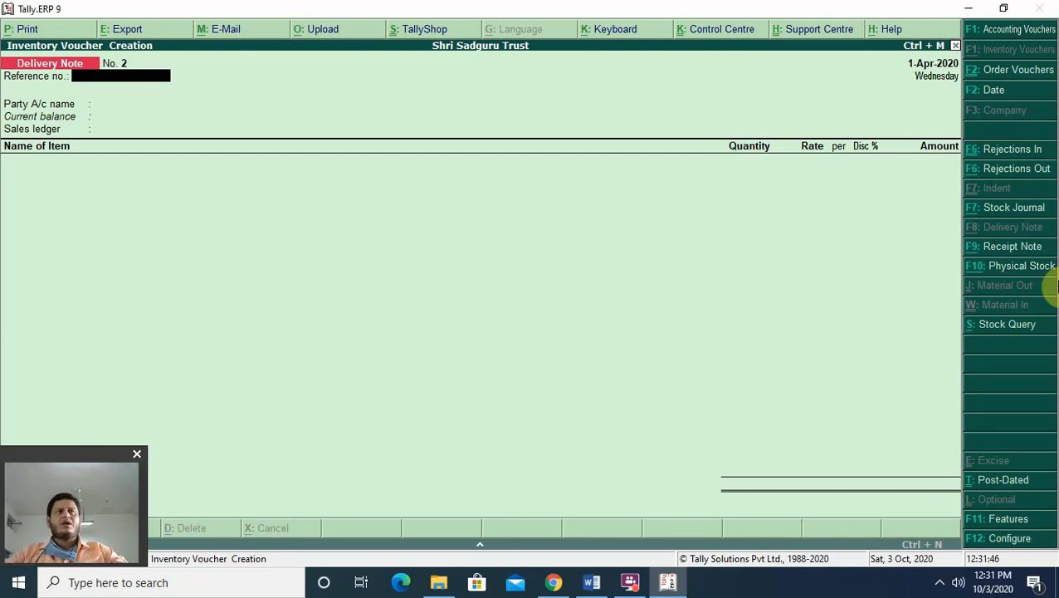
pyautogui.press('Escape')
pyautogui.press('Return')
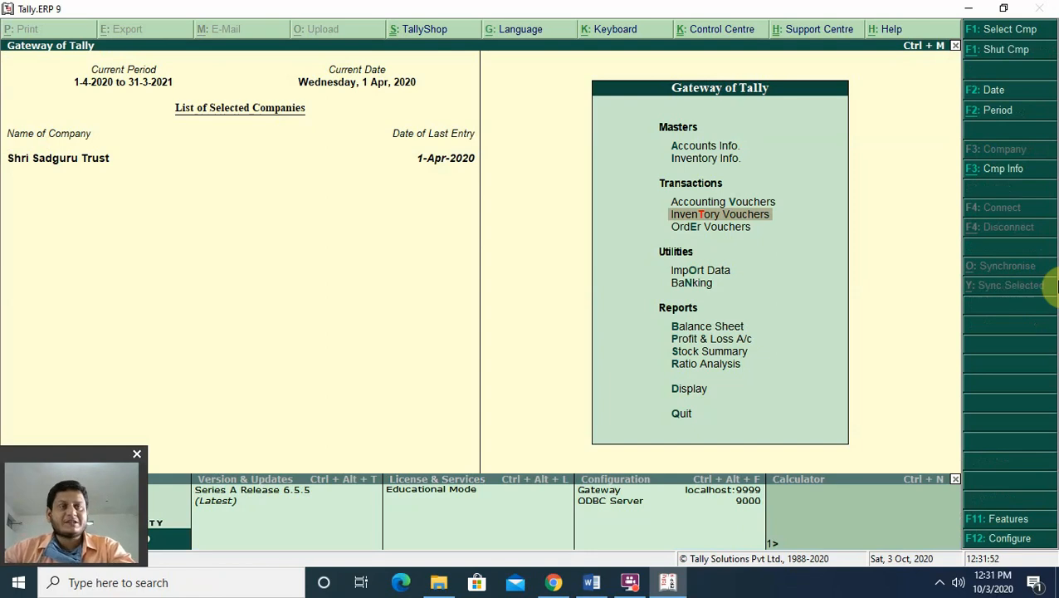
pyautogui.press('Return')
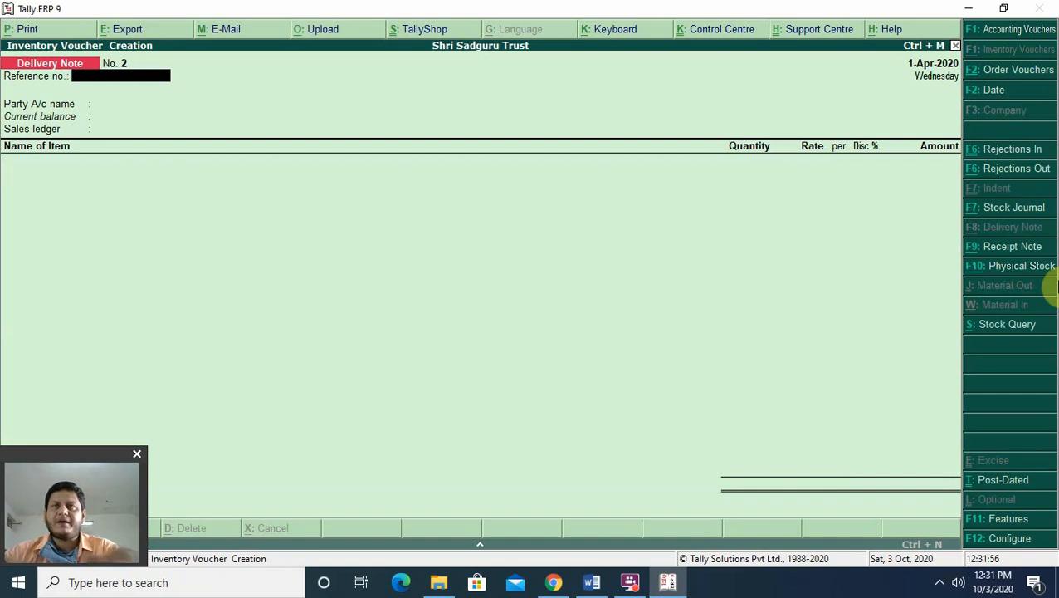
pyautogui.press('Escape')
pyautogui.press('Return')
# Drill down the Stock Summary through Kohinoor Brand and Rice 75 Kg Bag to the April stock vouchers
pyautogui.press('Down')
pyautogui.press('Down')
pyautogui.press('Down')
pyautogui.press('Down')
pyautogui.press('Down')
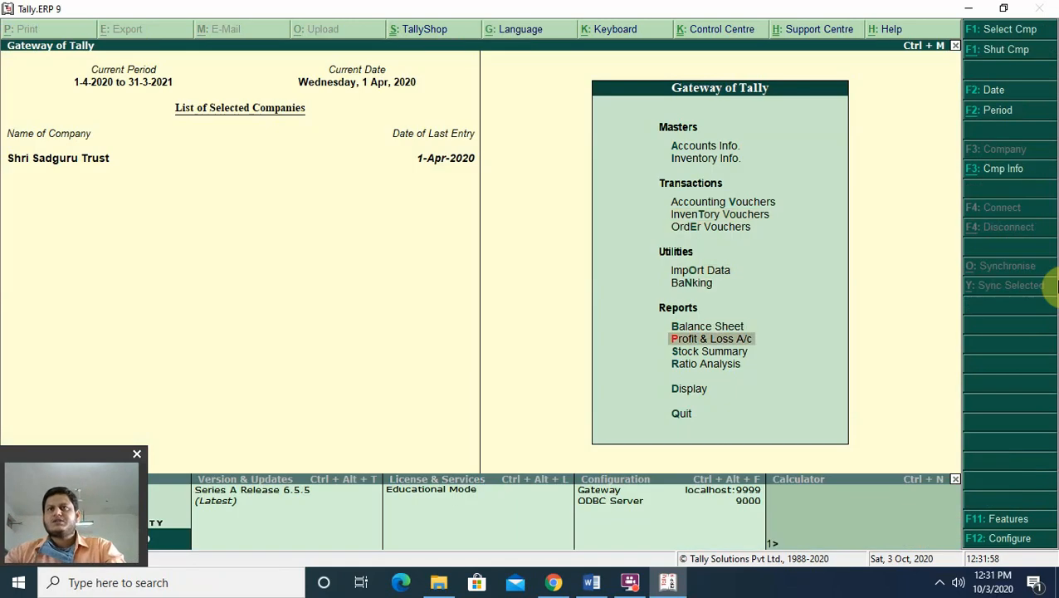
pyautogui.press('Down')
pyautogui.press('Return')
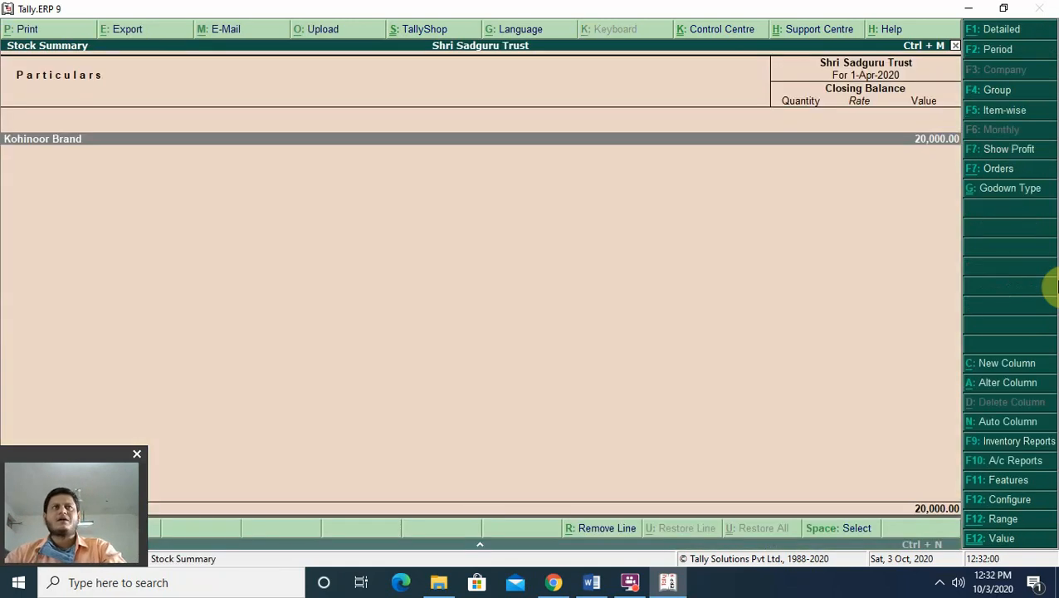
pyautogui.press('Return')
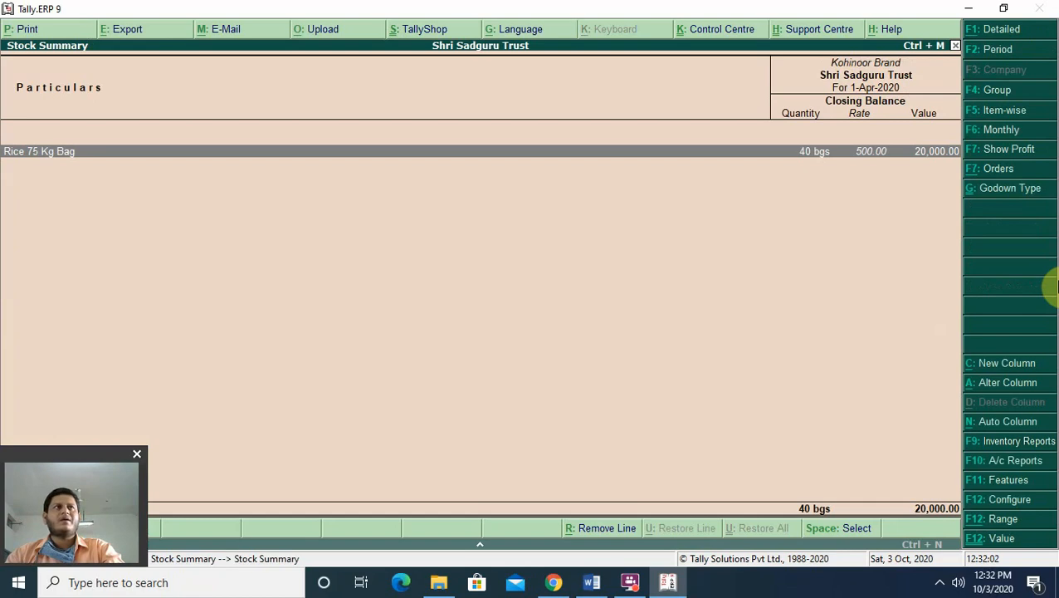
pyautogui.press('Return')
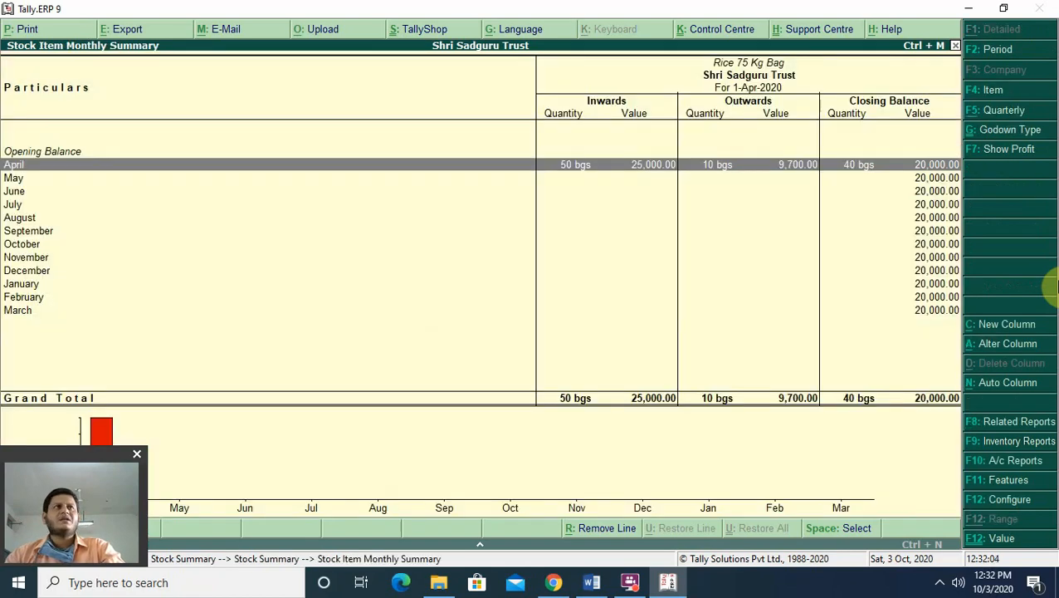
pyautogui.press('Return')
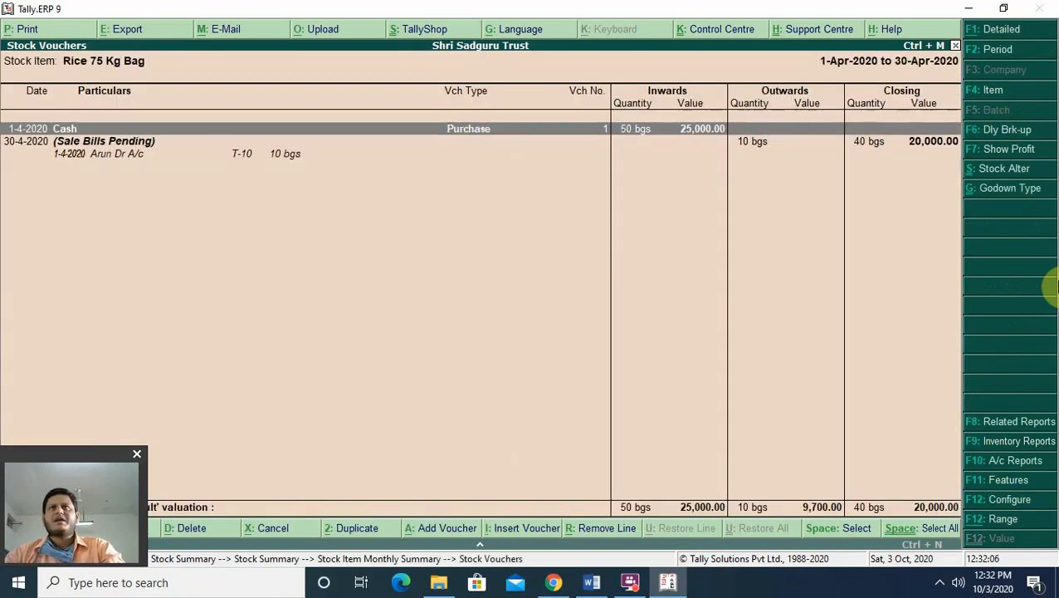
# Review the pending sales bills for Rice 75 Kg Bag and return to the Gateway of Tally without quitting
pyautogui.press('Down')
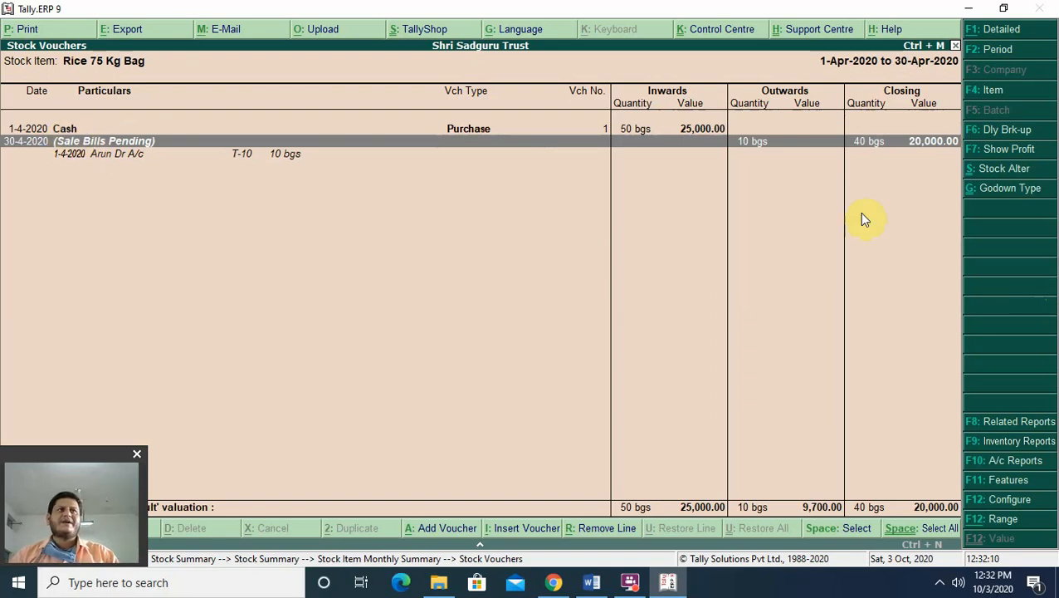
pyautogui.press('Return')
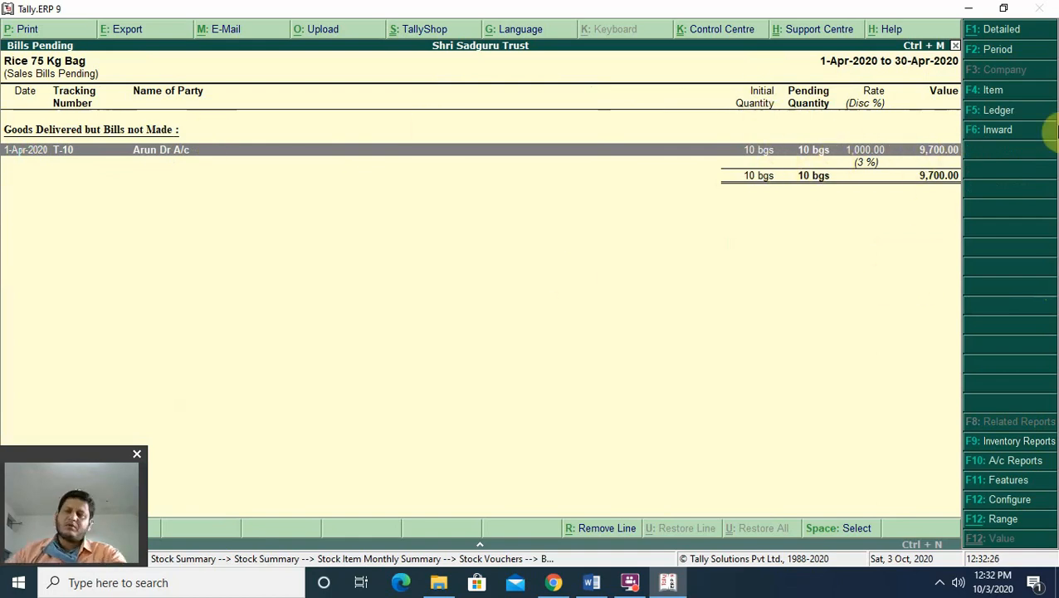
pyautogui.press('Escape')
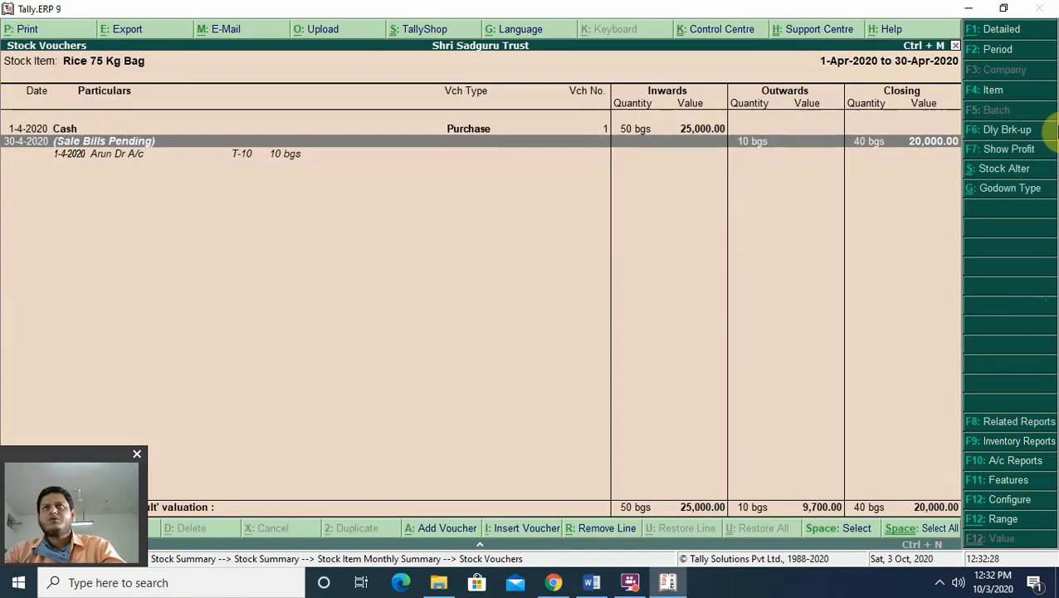
pyautogui.press('Escape')
pyautogui.press('Escape')
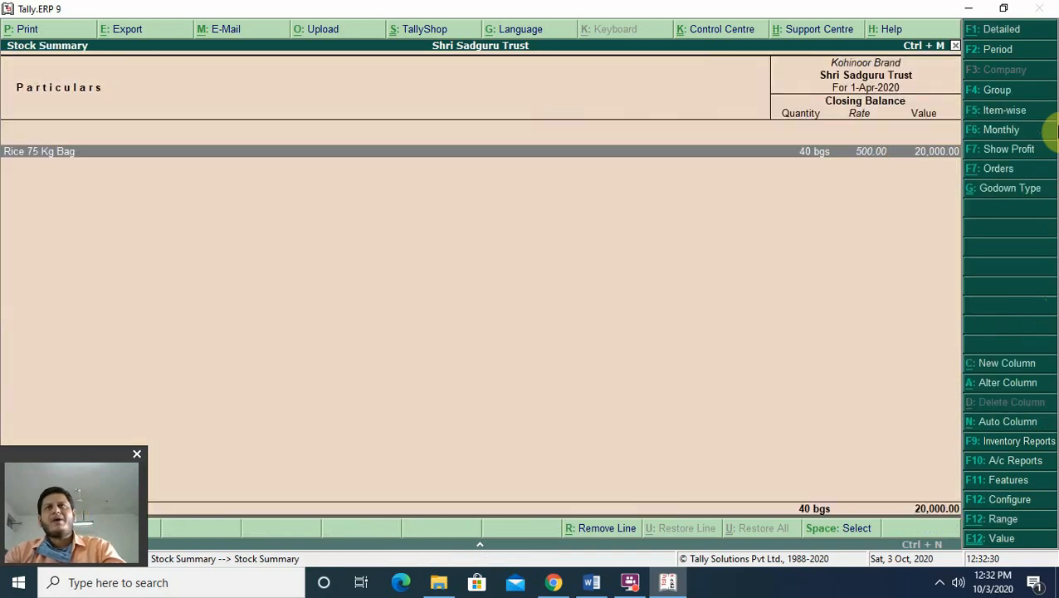
pyautogui.press('Escape')
pyautogui.press('Escape')
pyautogui.press('Escape')
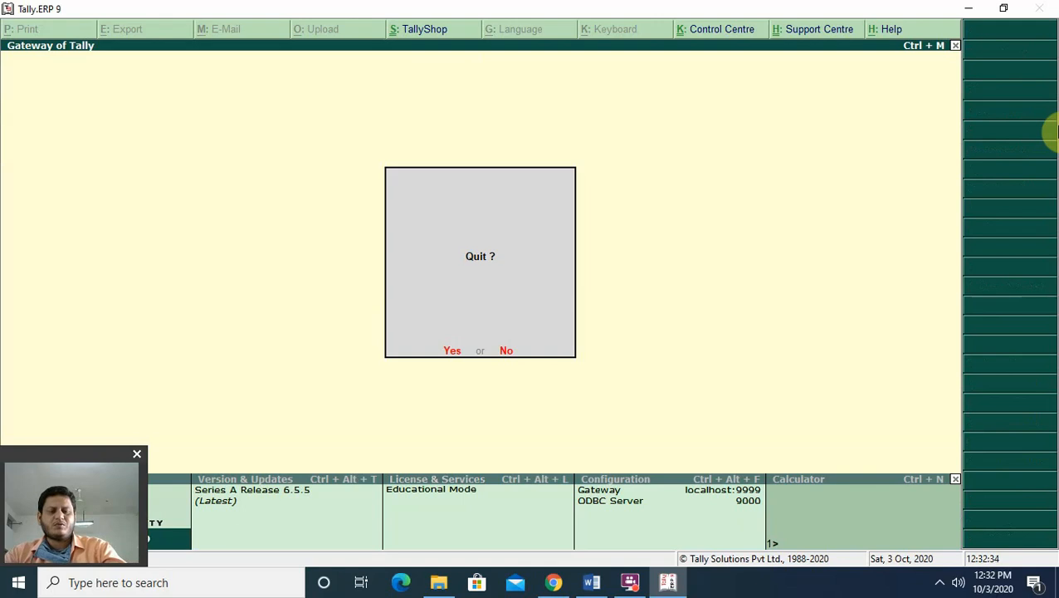
pyautogui.press('n')
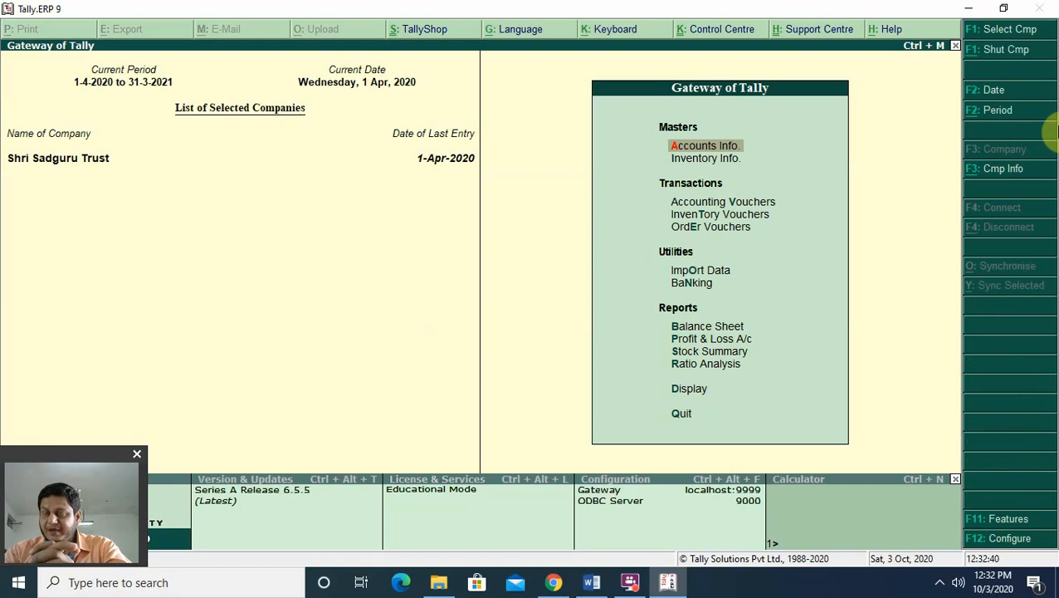
# Open a new Rejections In inventory voucher from the Gateway of Tally
pyautogui.press('Down')
pyautogui.press('Down')
pyautogui.press('Down')
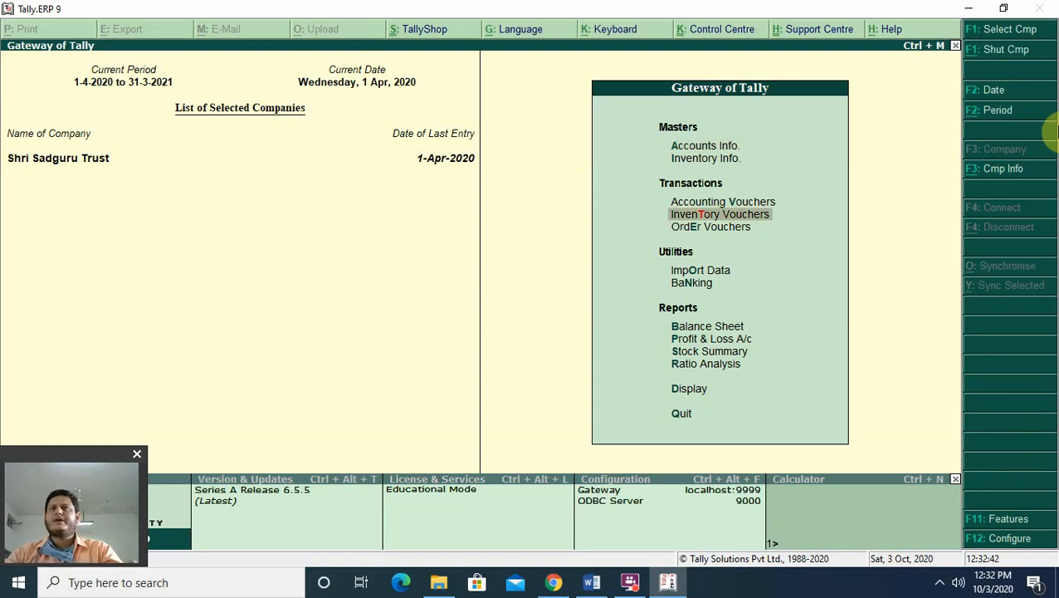
pyautogui.press('Return')
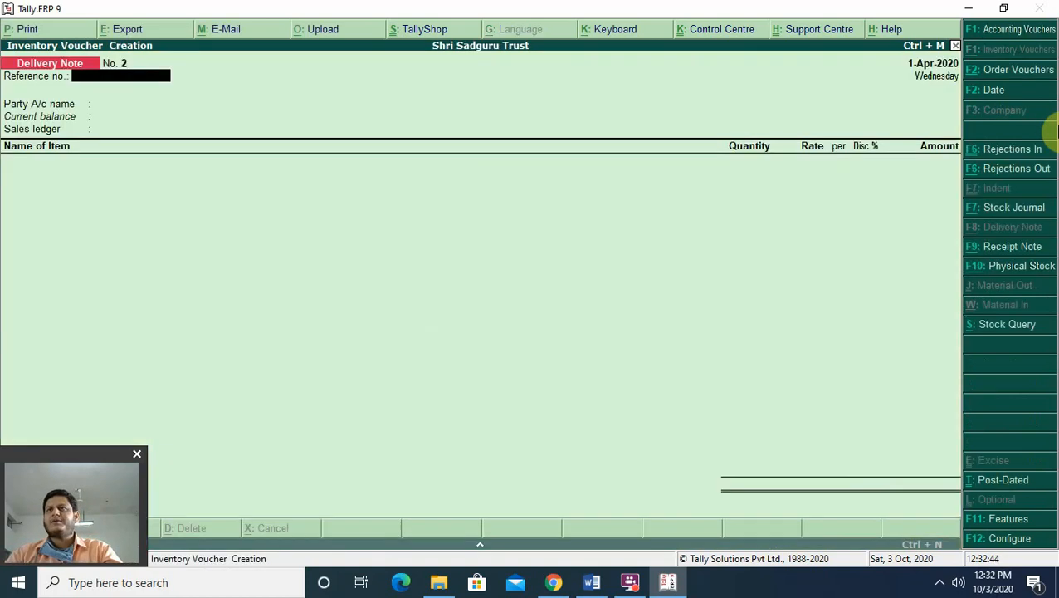
pyautogui.click(991, 155)
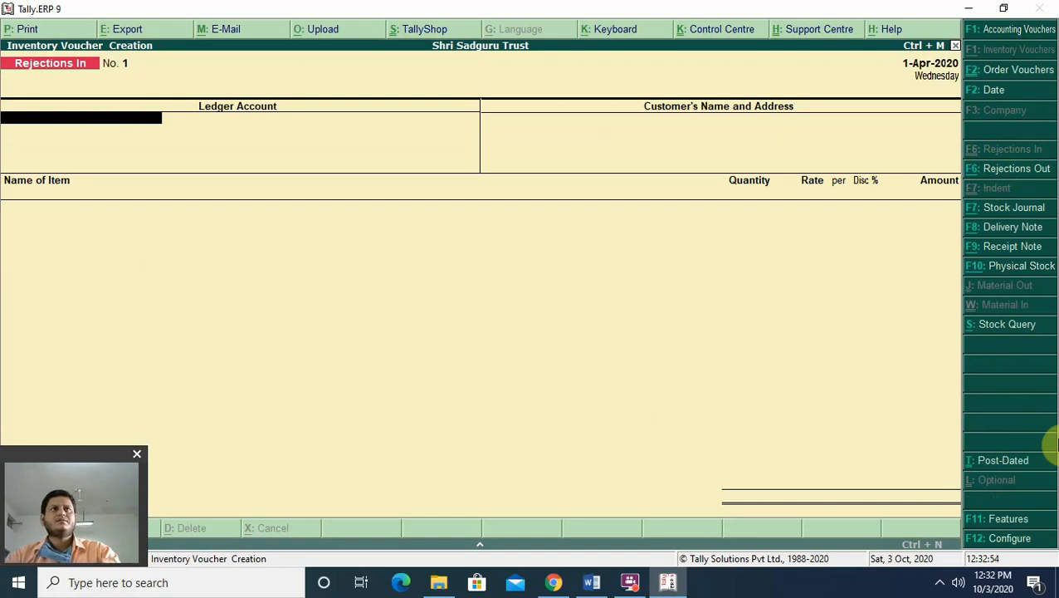
# Choose the customer's debtor ledger for the Rejections In voucher and enter the customer's town as the address
pyautogui.press('Return')
pyautogui.press('Return')
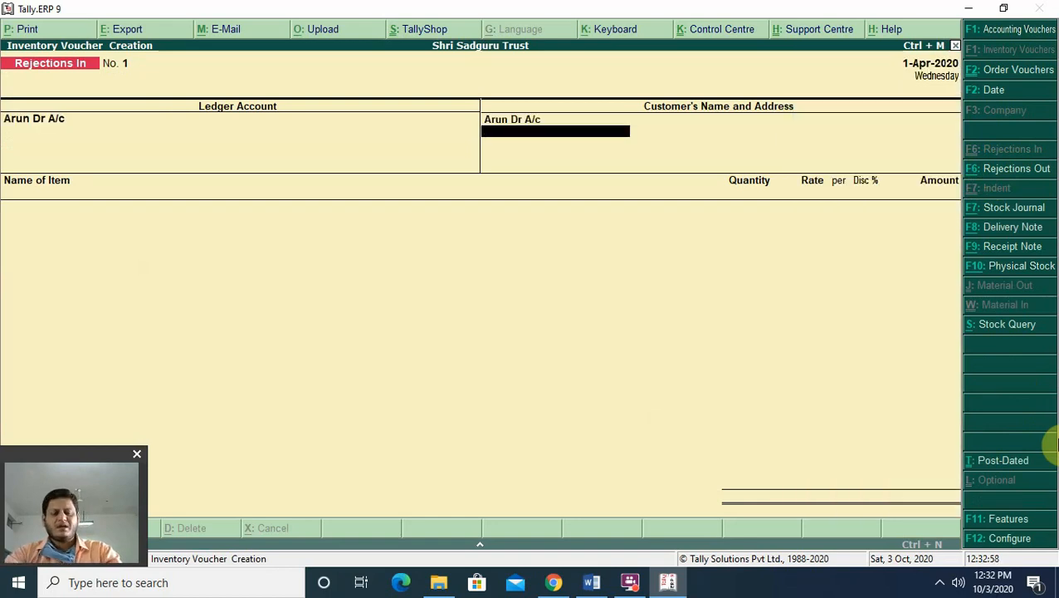
pyautogui.write('Ka')
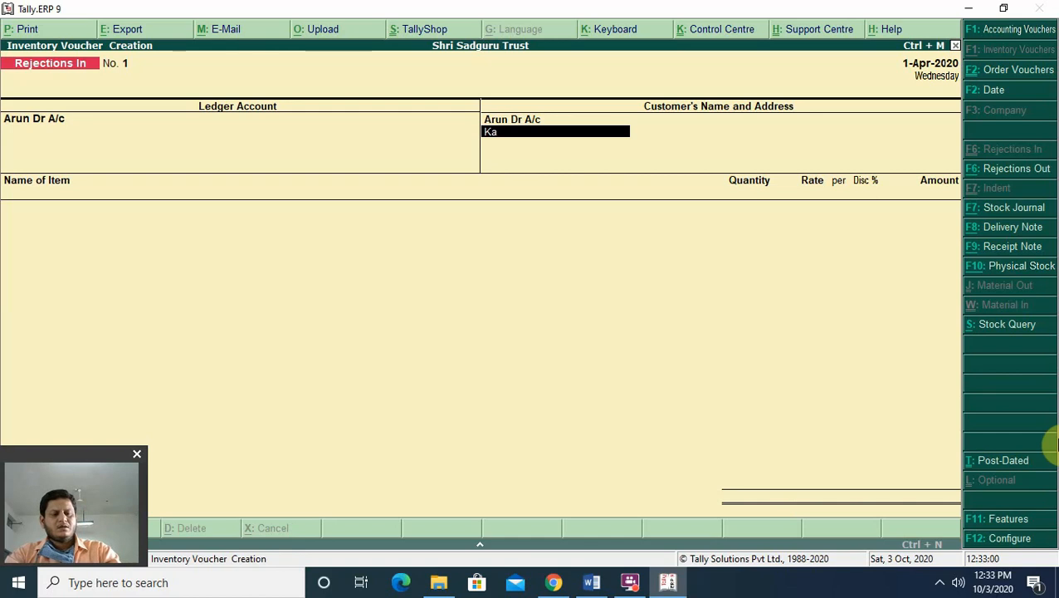
pyautogui.write('rwi')
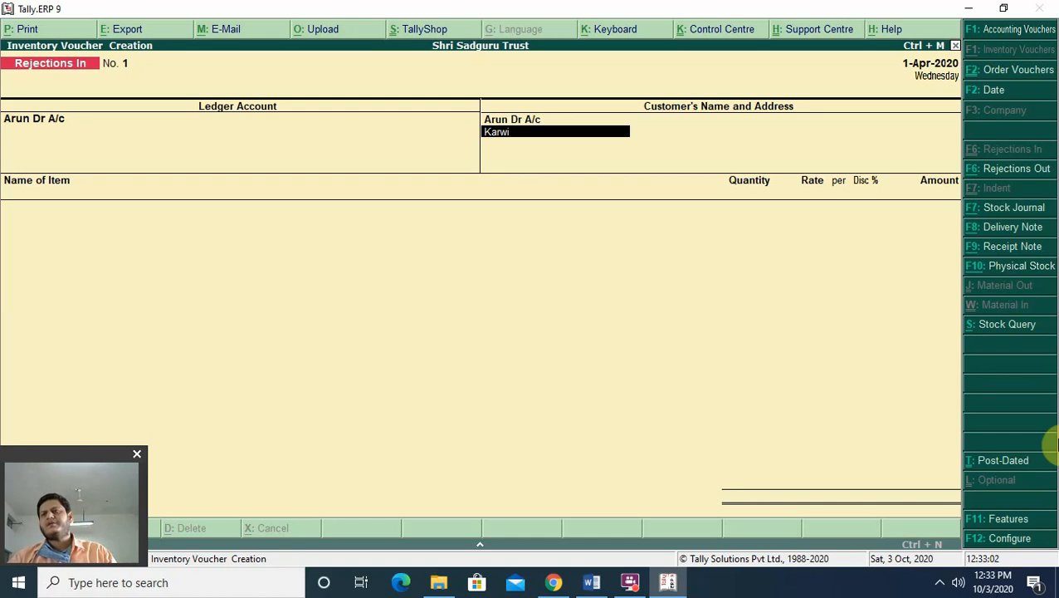
pyautogui.press('Return')
pyautogui.press('Return')
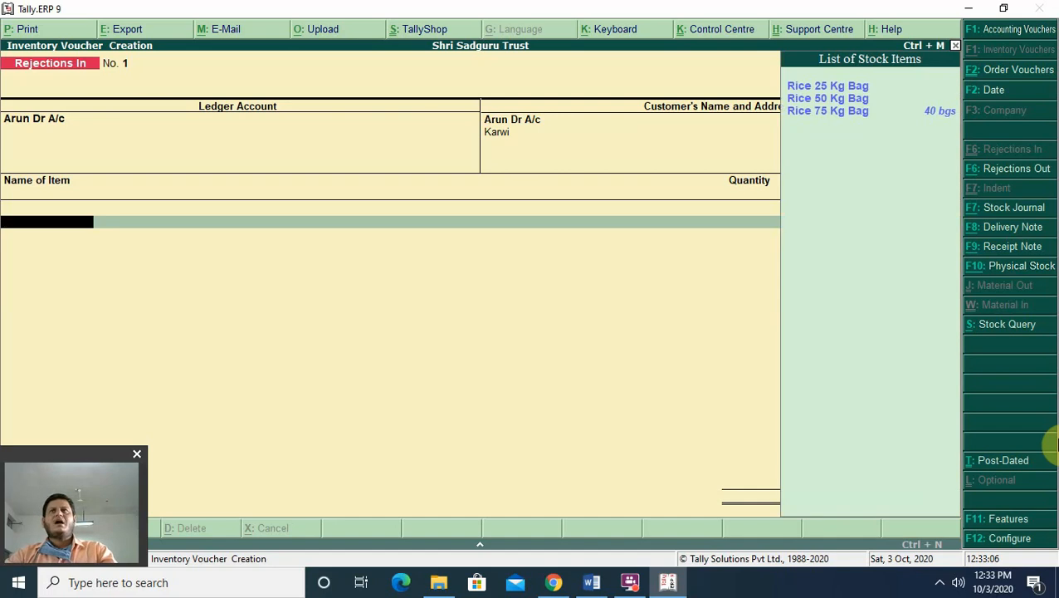
# Add Rice 75 Kg Bag as the returned item and link it to tracking number T-10
pyautogui.press('Down')
pyautogui.press('Down')
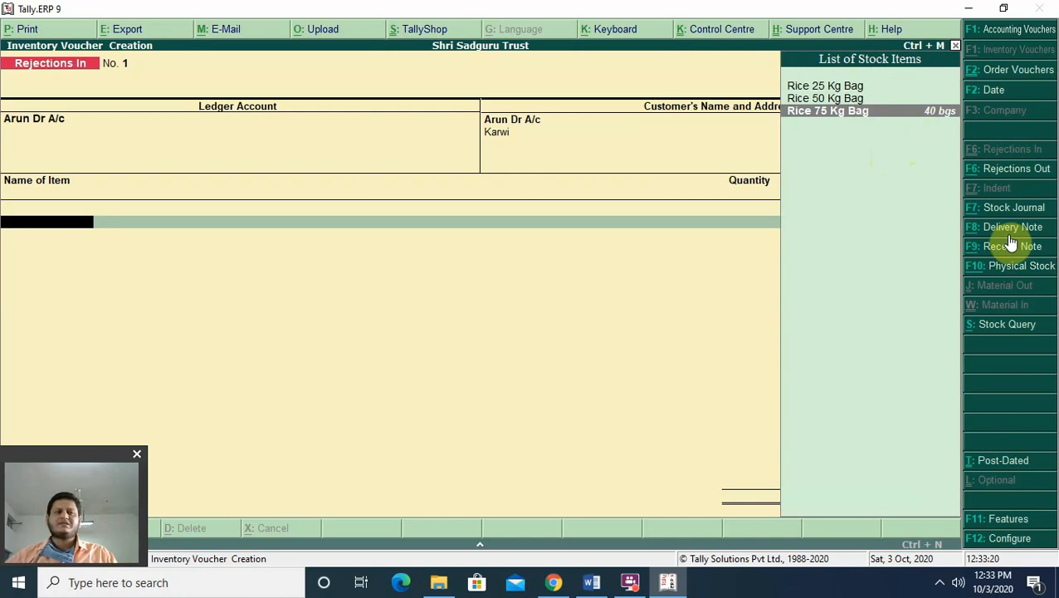
pyautogui.press('Return')
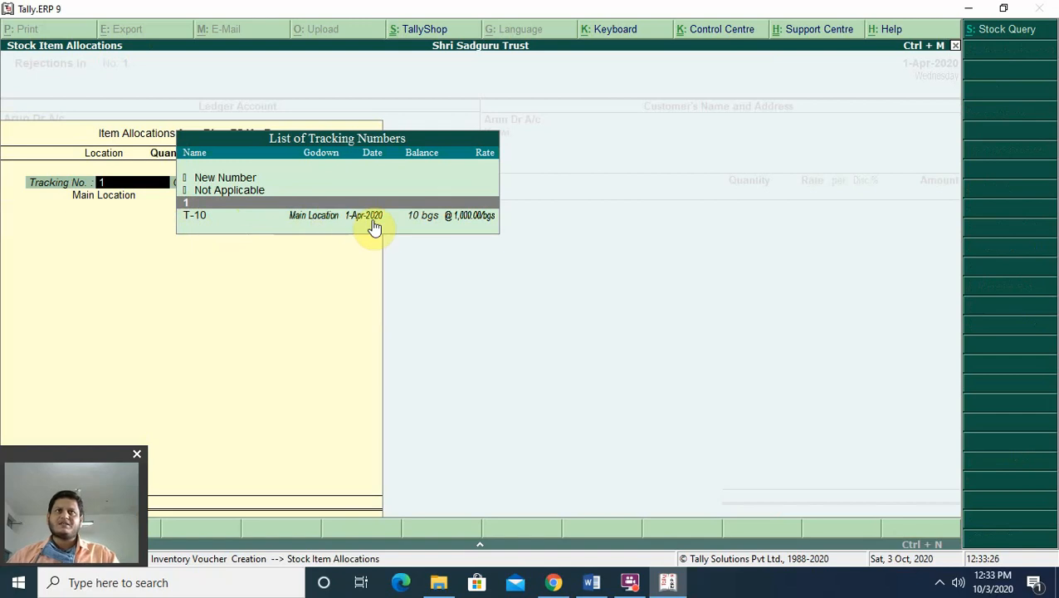
pyautogui.press('Down')
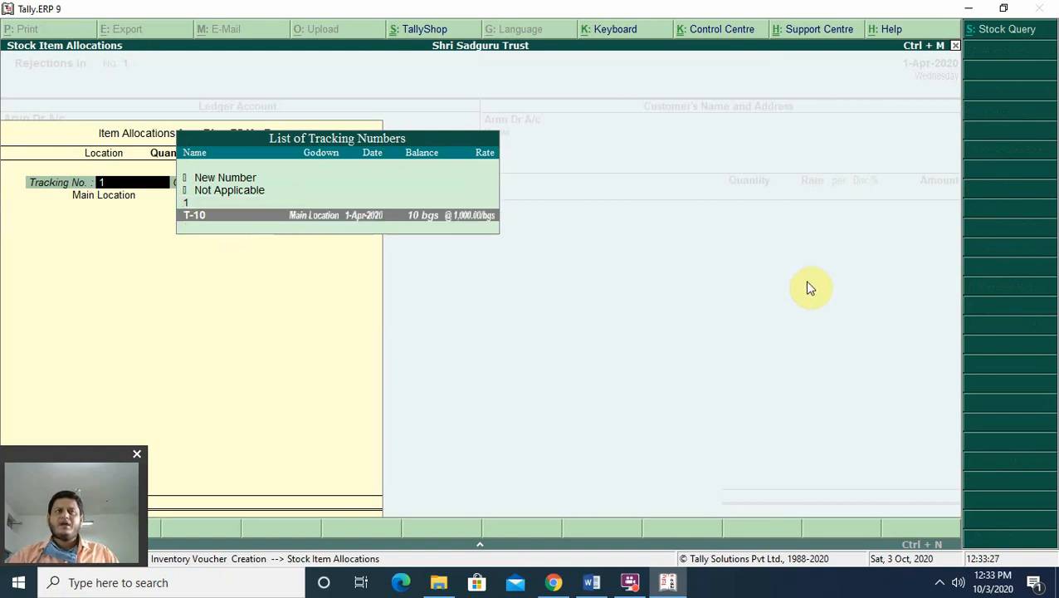
pyautogui.press('Return')
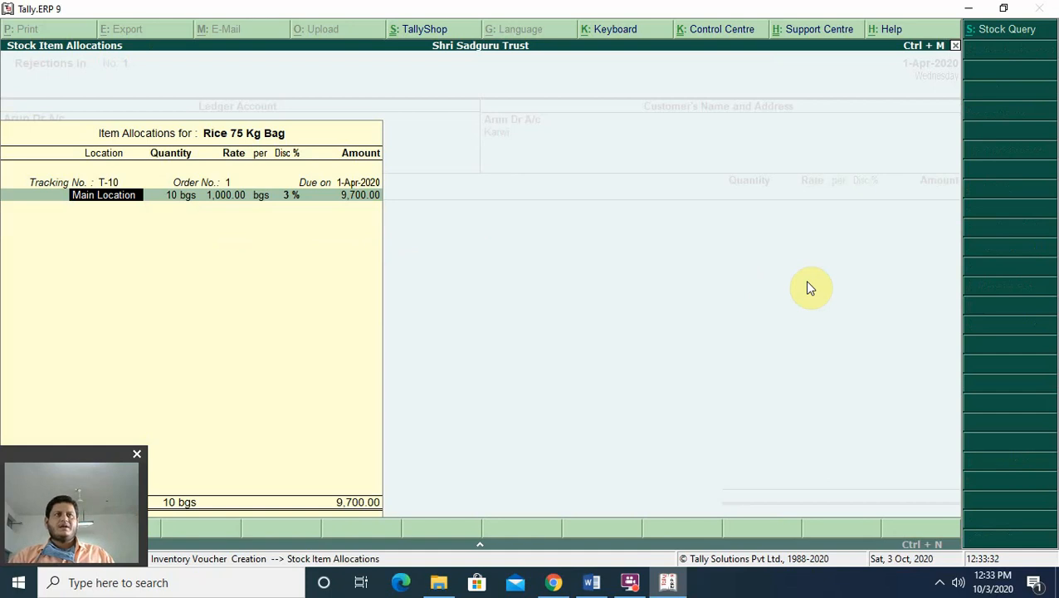
# Set the returned quantity to 3 bgs from Main Location, accept the 1,000 rate and 3 % discount, and finish the allocation
pyautogui.press('Return')
pyautogui.write('3')
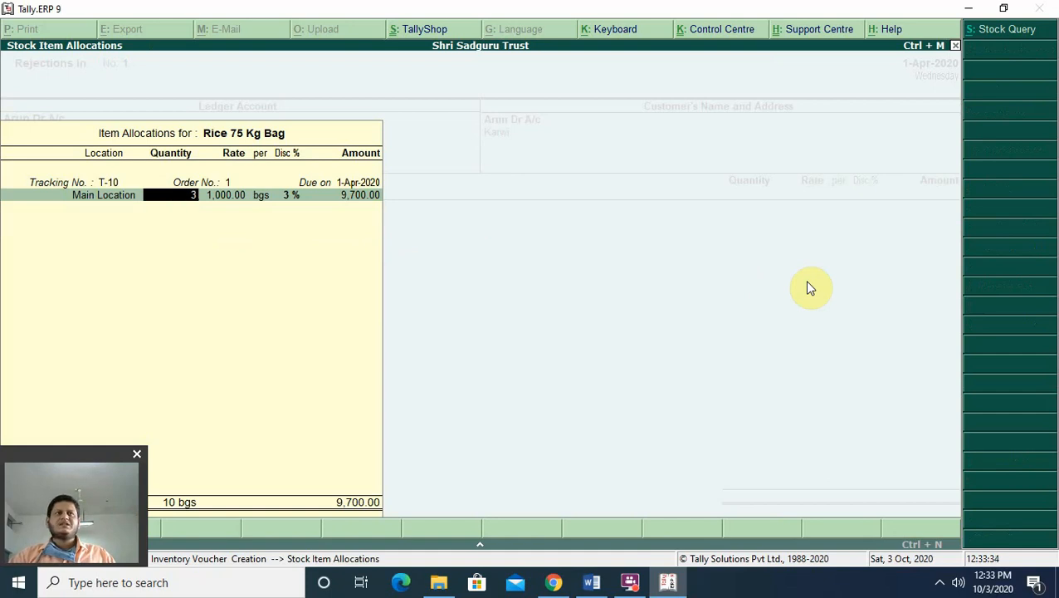
pyautogui.press('Return')
pyautogui.press('Return')
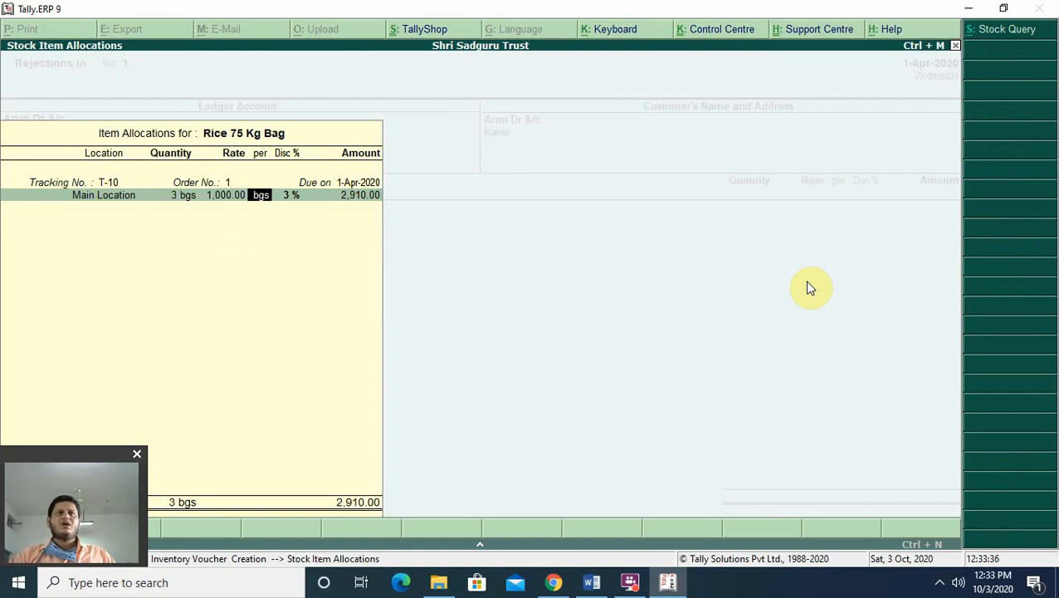
pyautogui.press('Return')
pyautogui.press('Return')
pyautogui.press('Return')
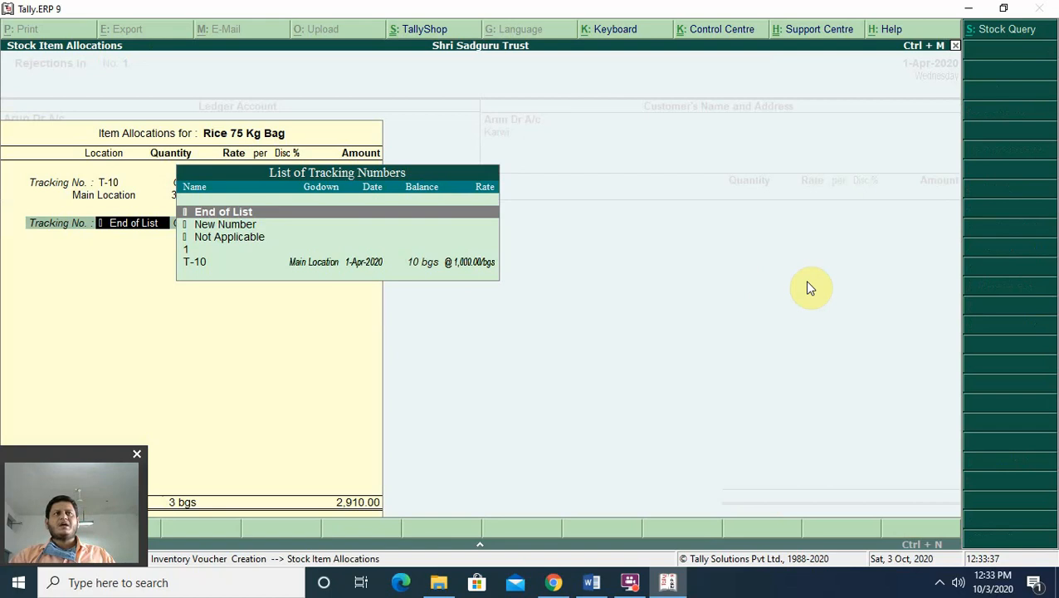
pyautogui.press('Return')
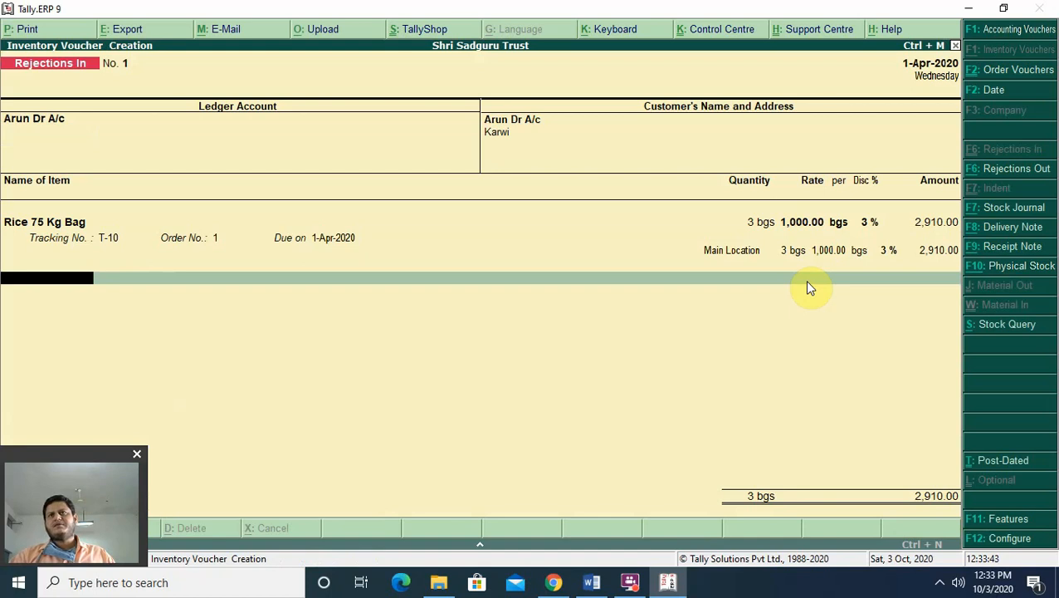
# End the item list, save the Rejections In voucher, and return to the Gateway of Tally
pyautogui.press('Return')
pyautogui.press('Return')
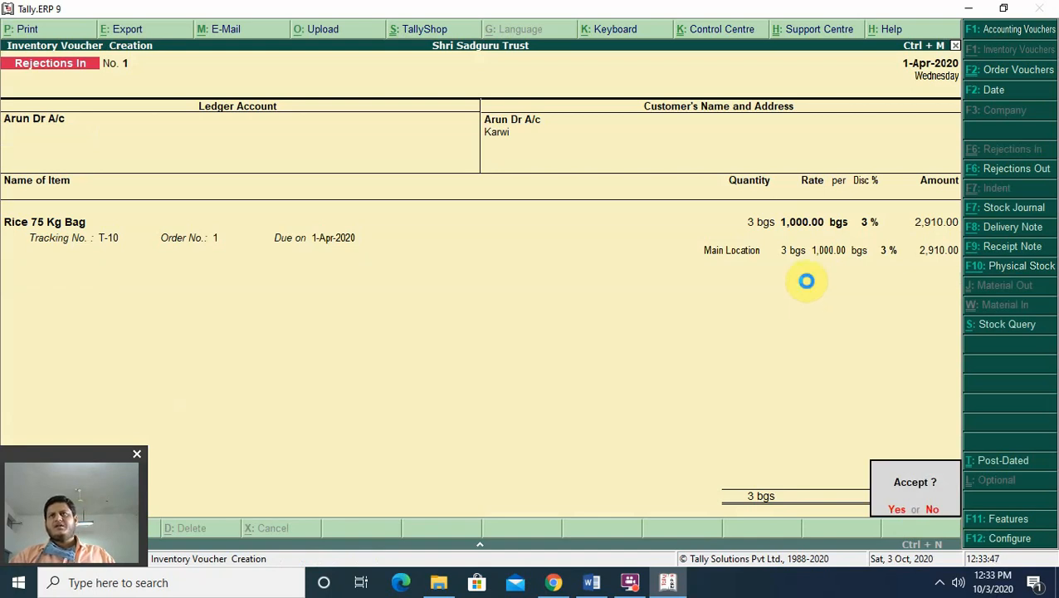
pyautogui.press('y')
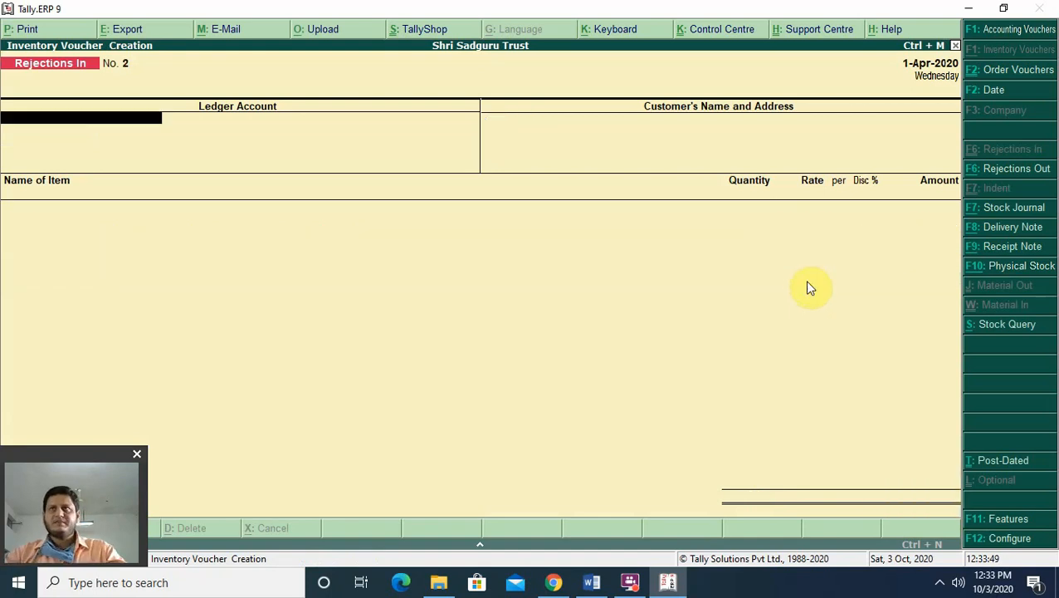
pyautogui.press('Escape')
pyautogui.press('y')
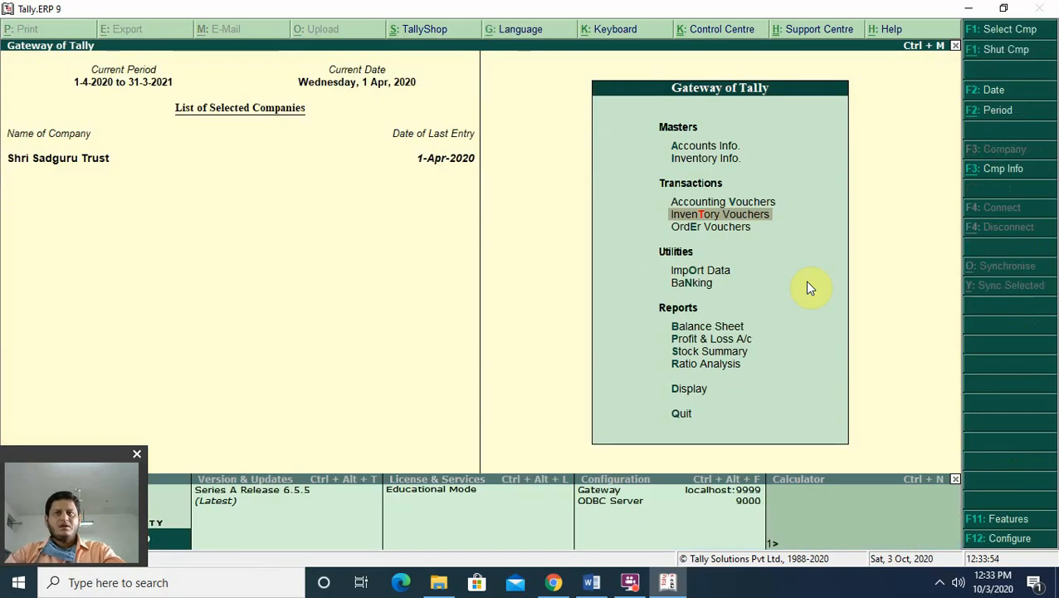
# Review Rice 75 Kg Bag's April stock vouchers and pending sales bills through the Stock Summary, and return to the Gateway of Tally
pyautogui.press('s')
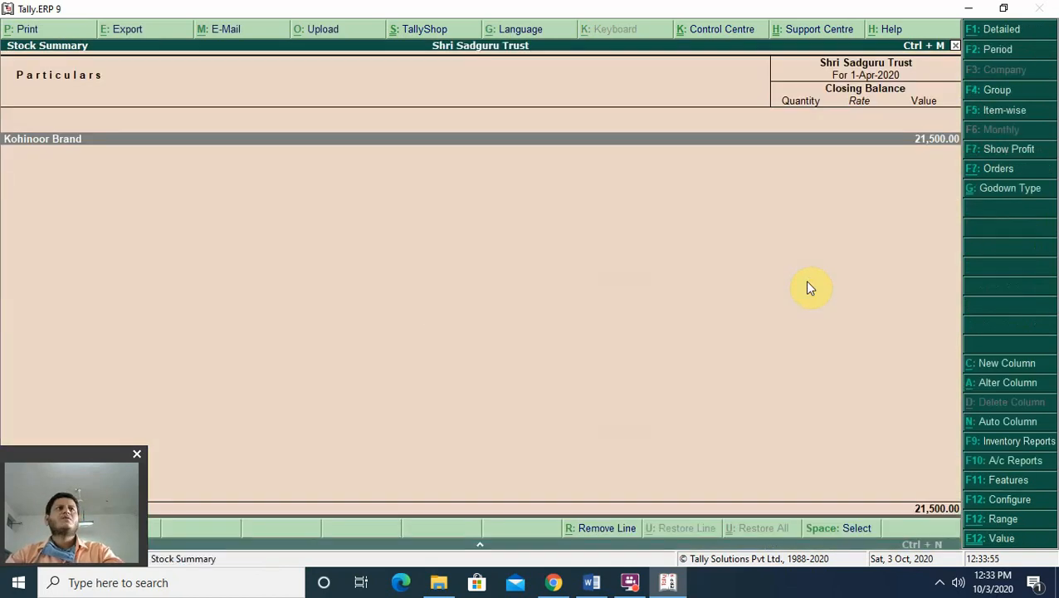
pyautogui.press('Return')
pyautogui.press('Return')
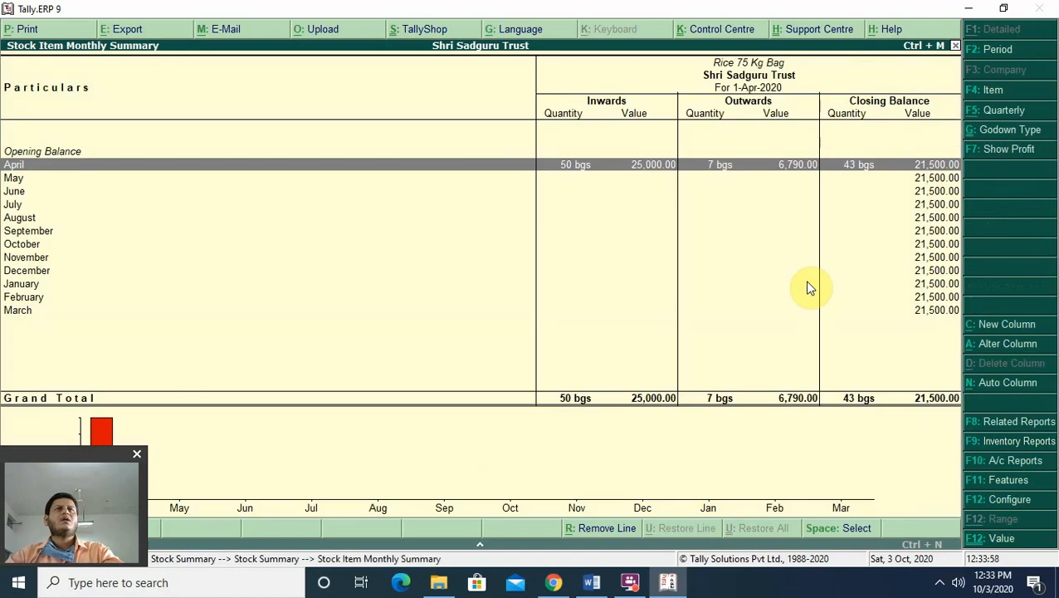
pyautogui.press('Return')
pyautogui.press('Return')
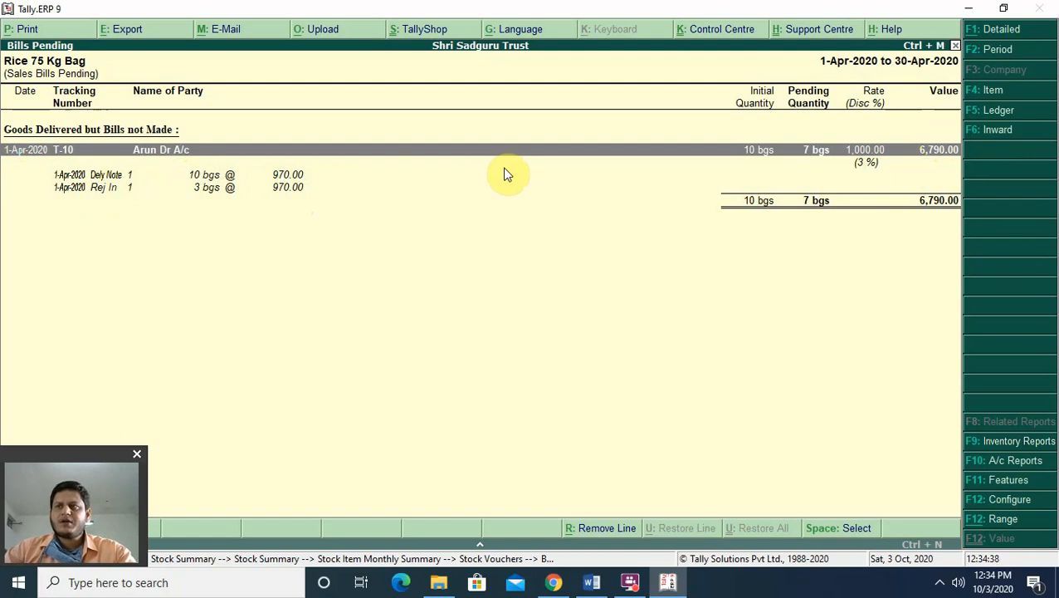
pyautogui.press('Escape')
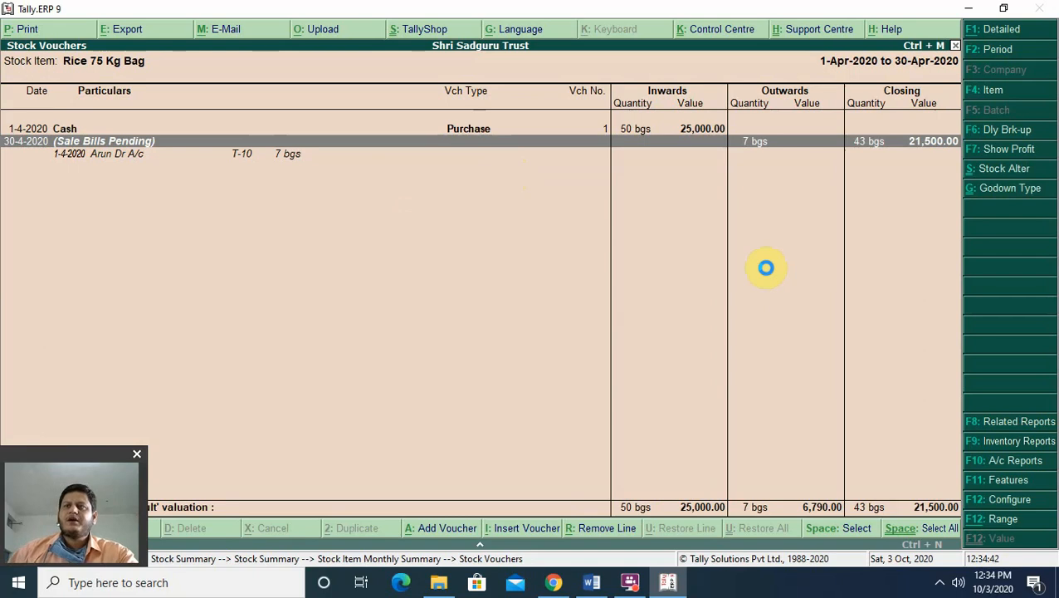
pyautogui.press('Escape')
pyautogui.press('Escape')
pyautogui.press('Escape')
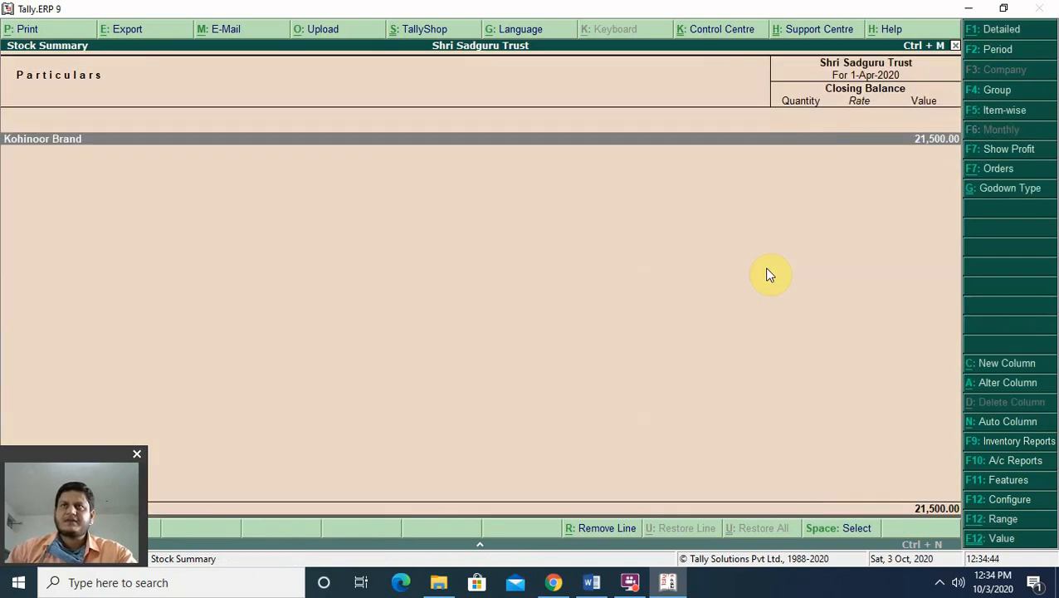
pyautogui.press('Escape')
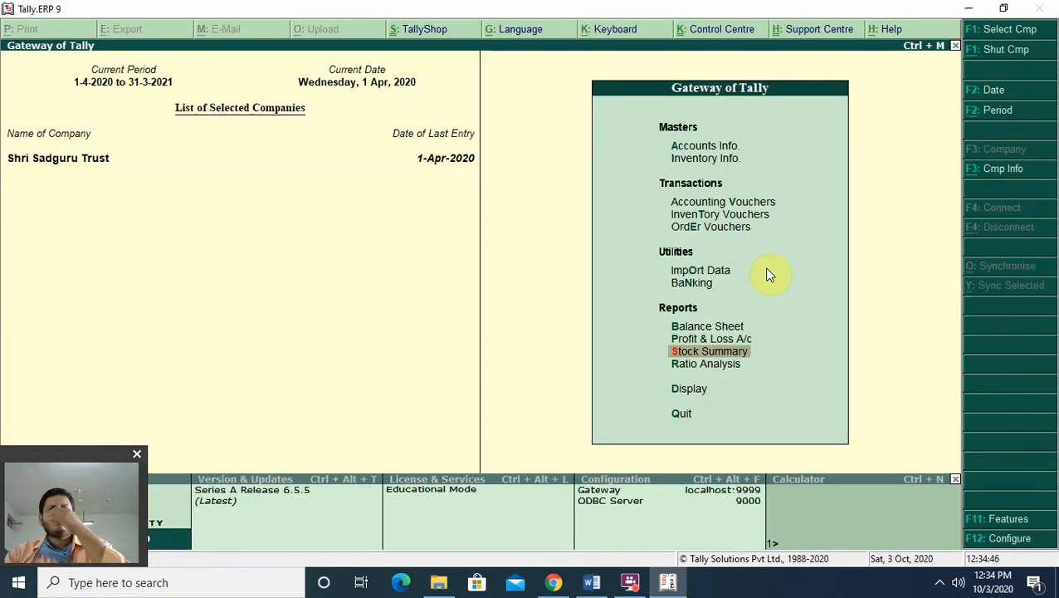
# Open the Balance Sheet and drill into Current Assets to check the Closing Stock
pyautogui.press('Up')
pyautogui.press('Up')
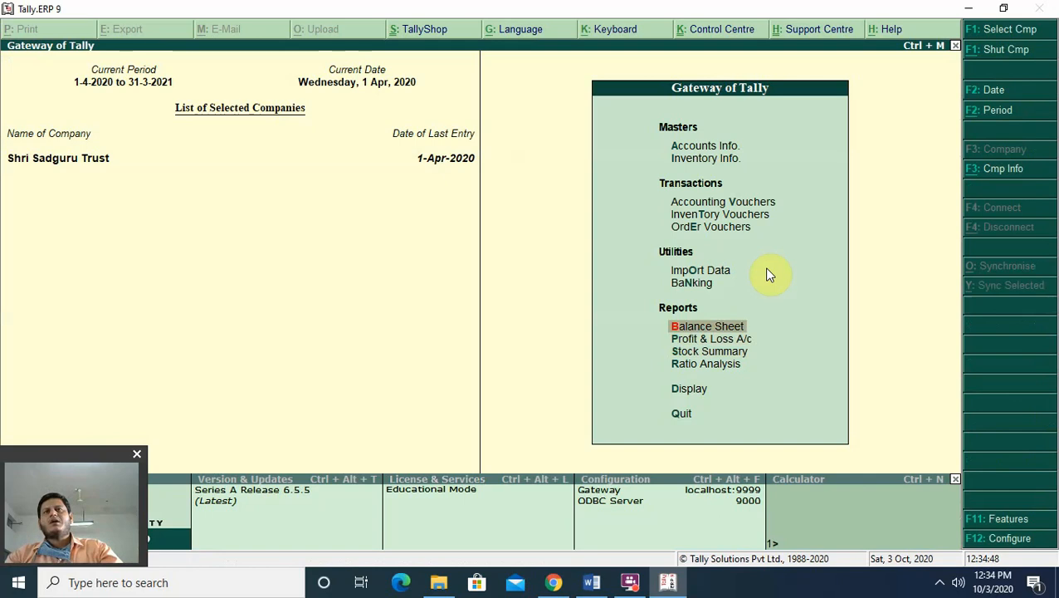
pyautogui.press('Return')
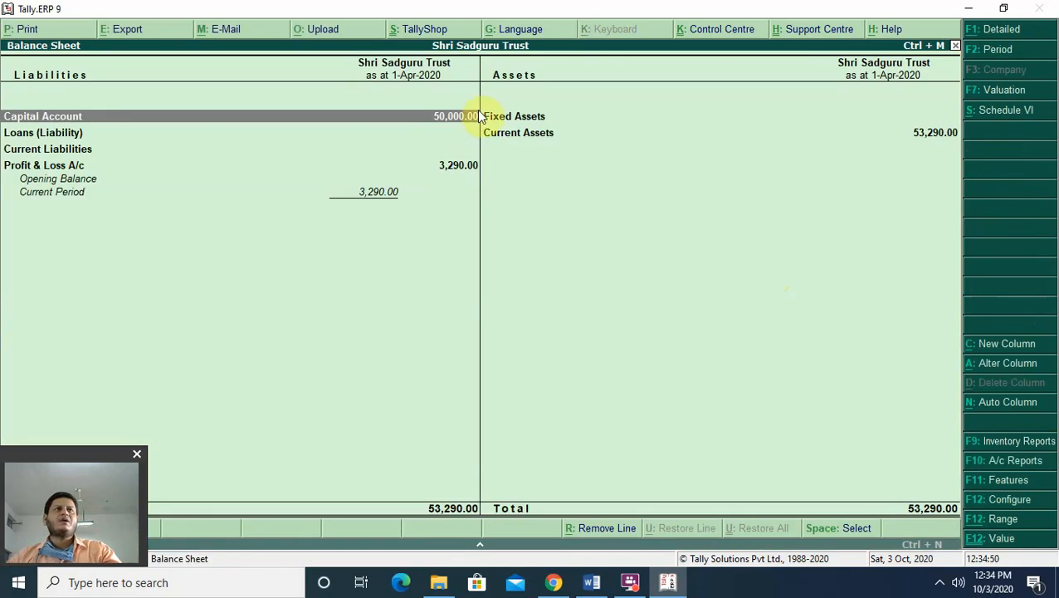
pyautogui.click(929, 135)
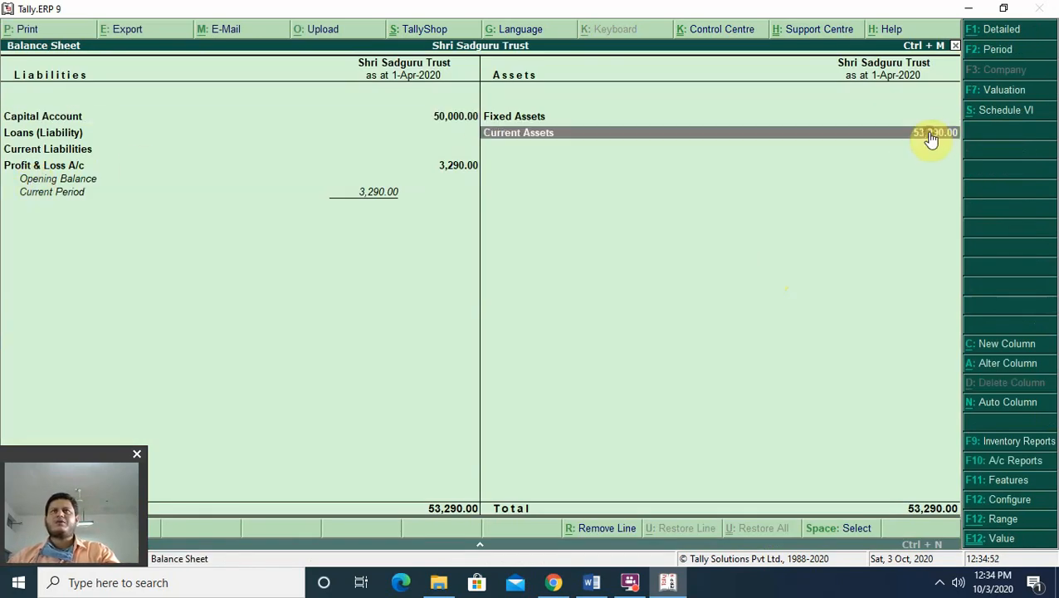
pyautogui.click(931, 135)
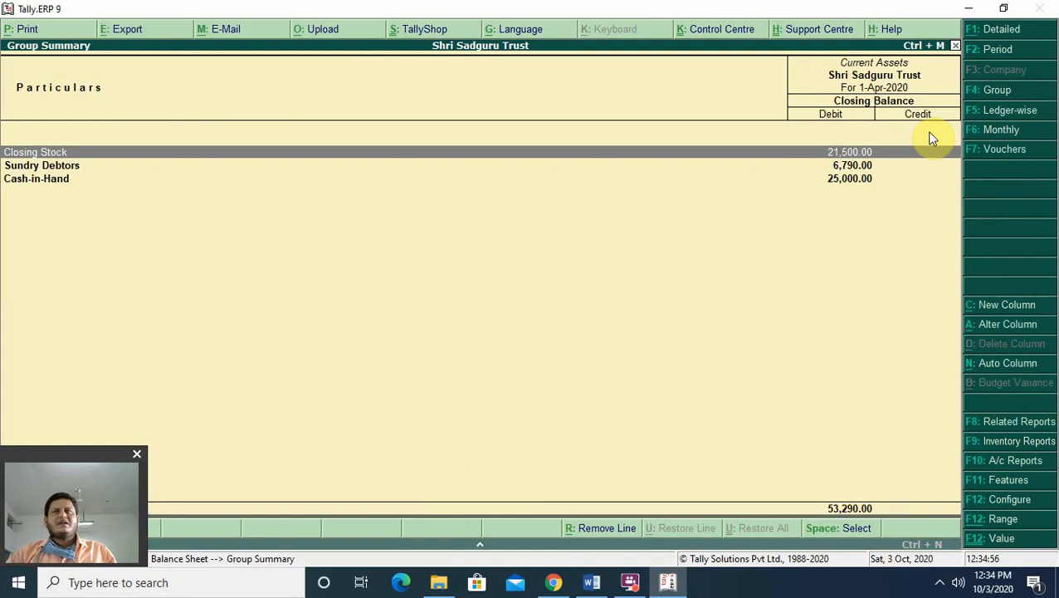
pyautogui.click(932, 138)
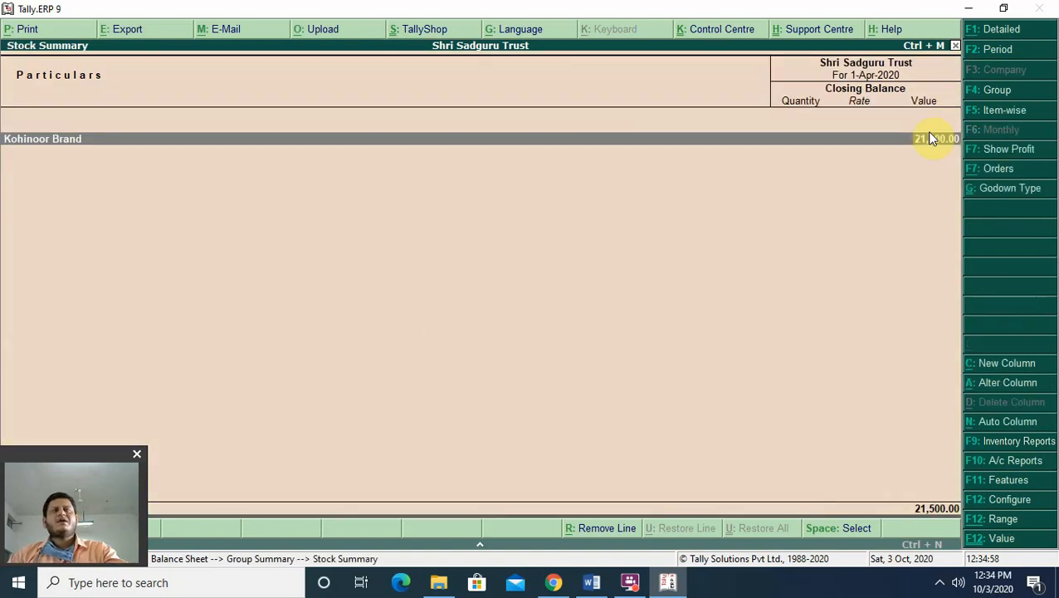
pyautogui.press('Escape')
# Check the Sundry Debtors and Cash-in-Hand details under Current Assets, and return to the Gateway of Tally
pyautogui.press('Down')
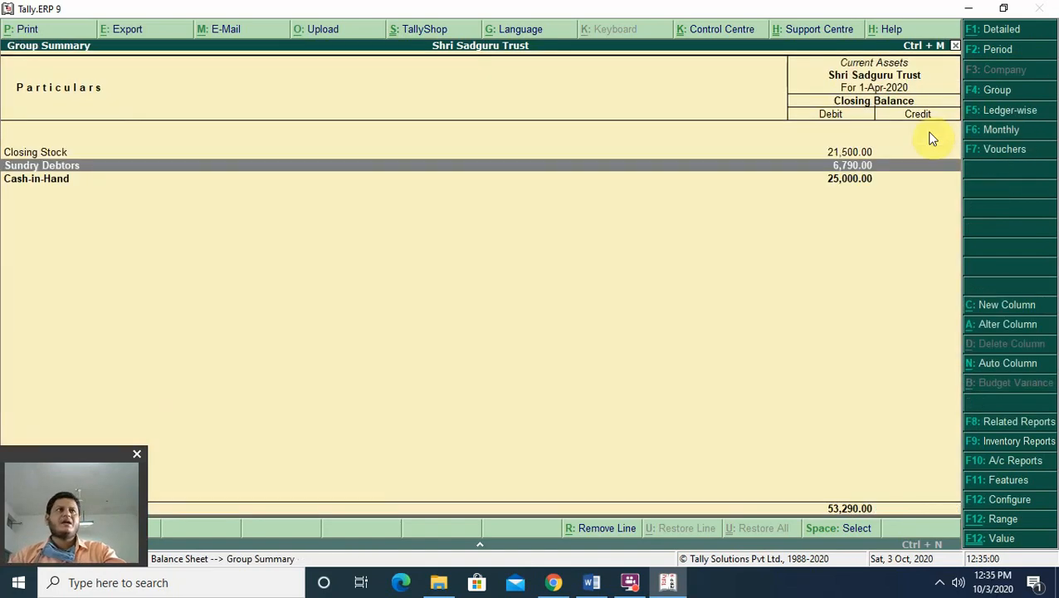
pyautogui.press('Return')
pyautogui.press('Escape')
pyautogui.press('Down')
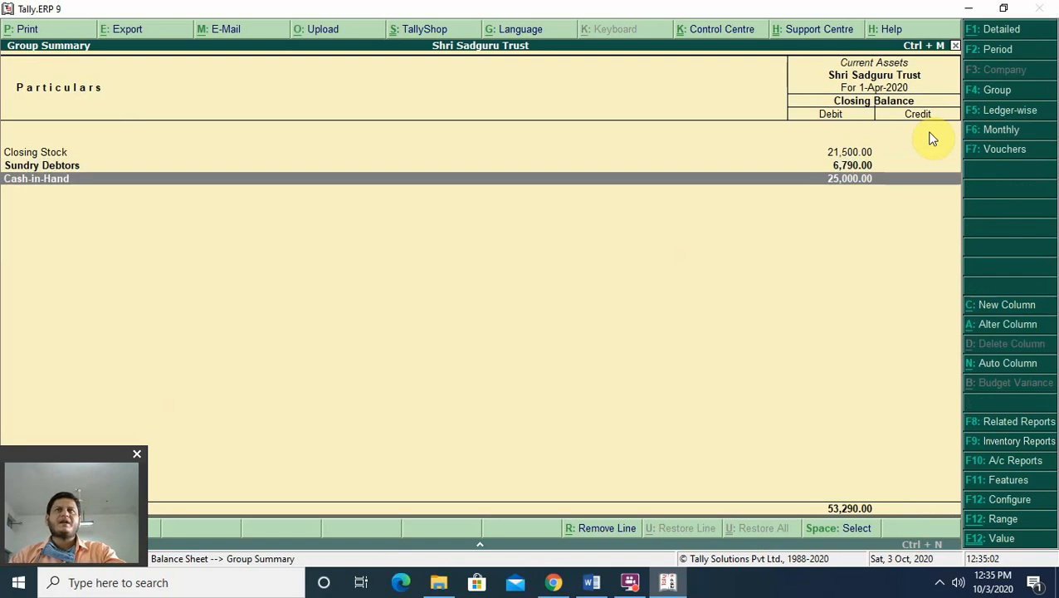
pyautogui.press('Return')
pyautogui.press('Escape')
pyautogui.press('Escape')
pyautogui.press('Escape')
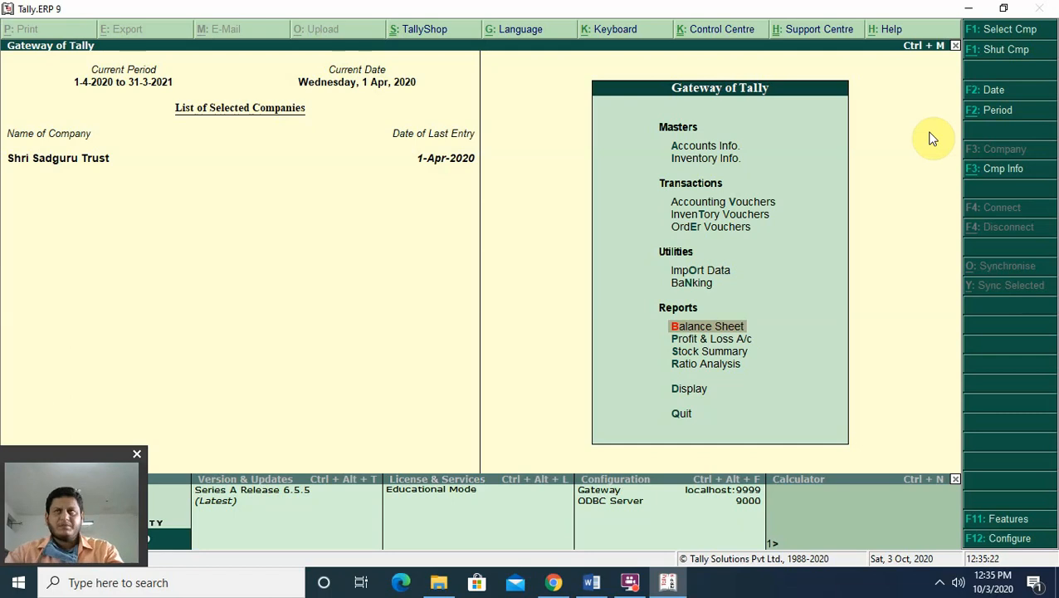
# Open a new Sales accounting voucher from the Gateway of Tally
pyautogui.press('Up')
pyautogui.press('Up')
pyautogui.press('Up')
pyautogui.press('Up')
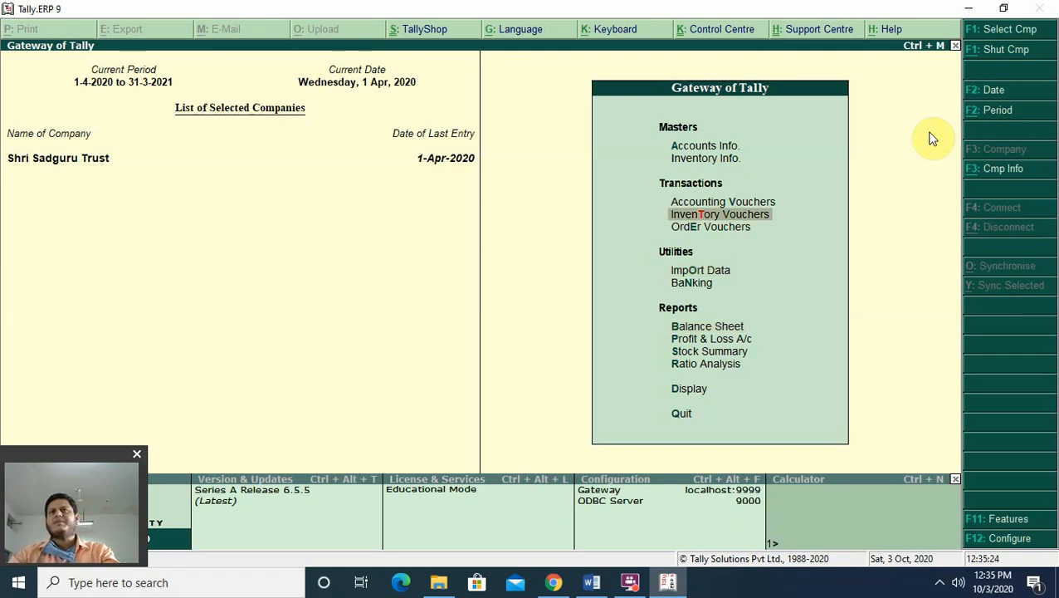
pyautogui.press('Up')
pyautogui.press('Return')
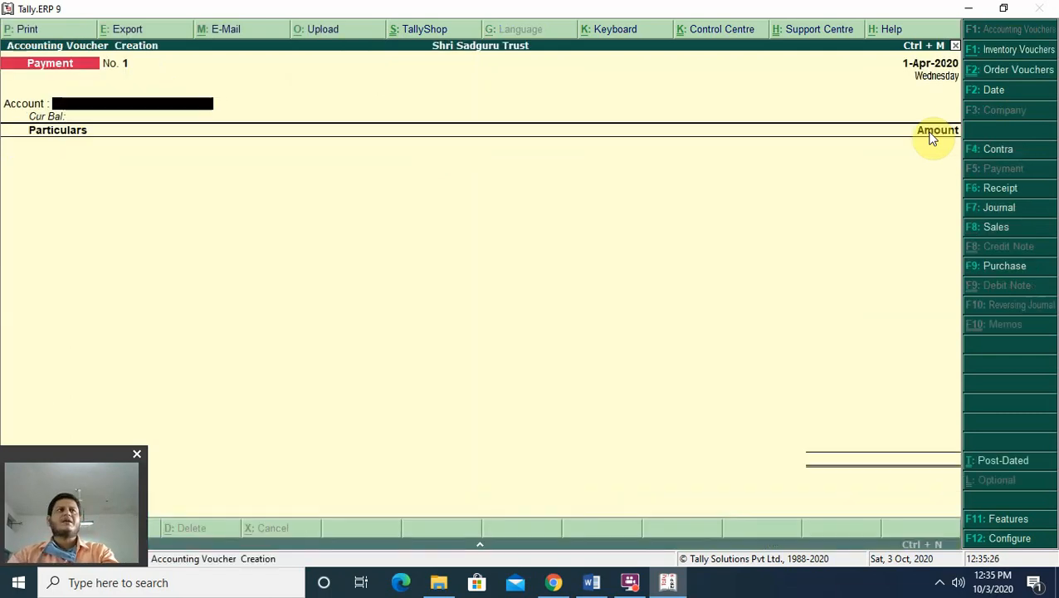
pyautogui.press('F8')
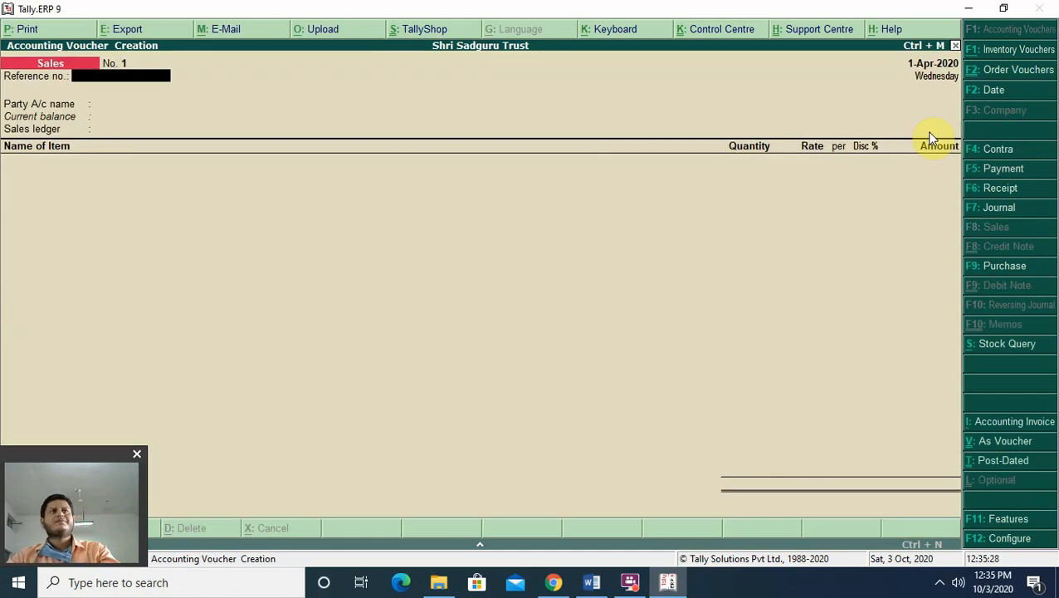
# Enter reference number 6 in the Sales voucher, with the customer's debtor ledger as the party and T-10 as the delivery note
pyautogui.write('6')
pyautogui.press('Return')
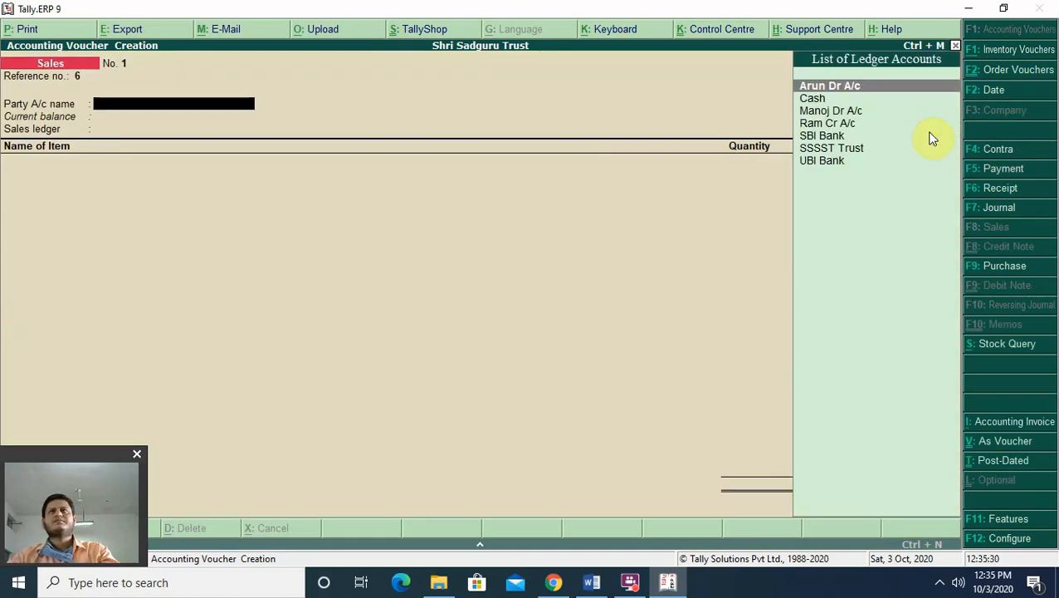
pyautogui.press('Return')
pyautogui.press('Down')
pyautogui.press('Down')
pyautogui.press('Down')
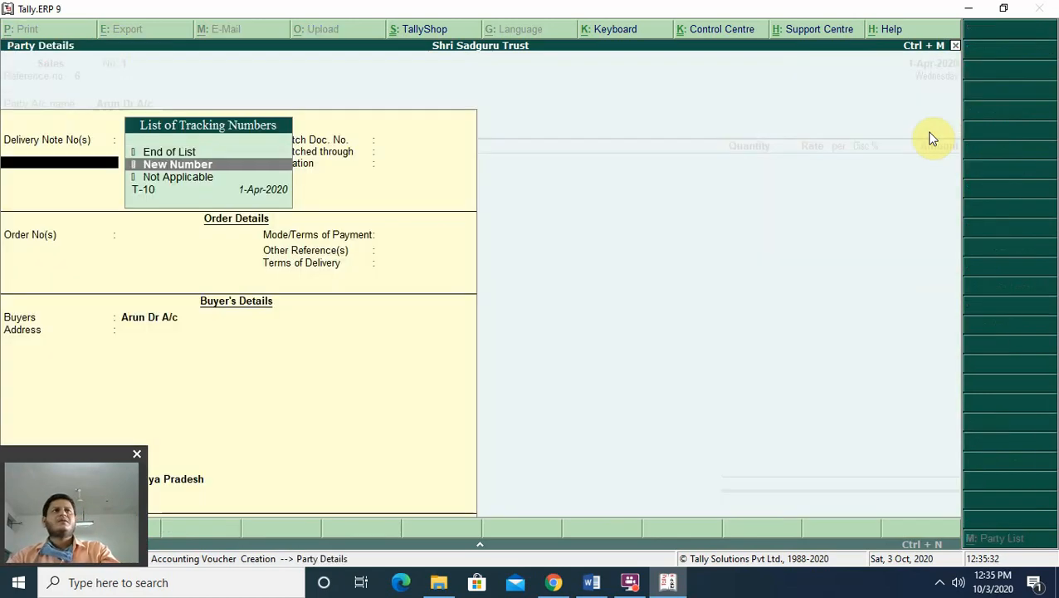
pyautogui.press('Return')
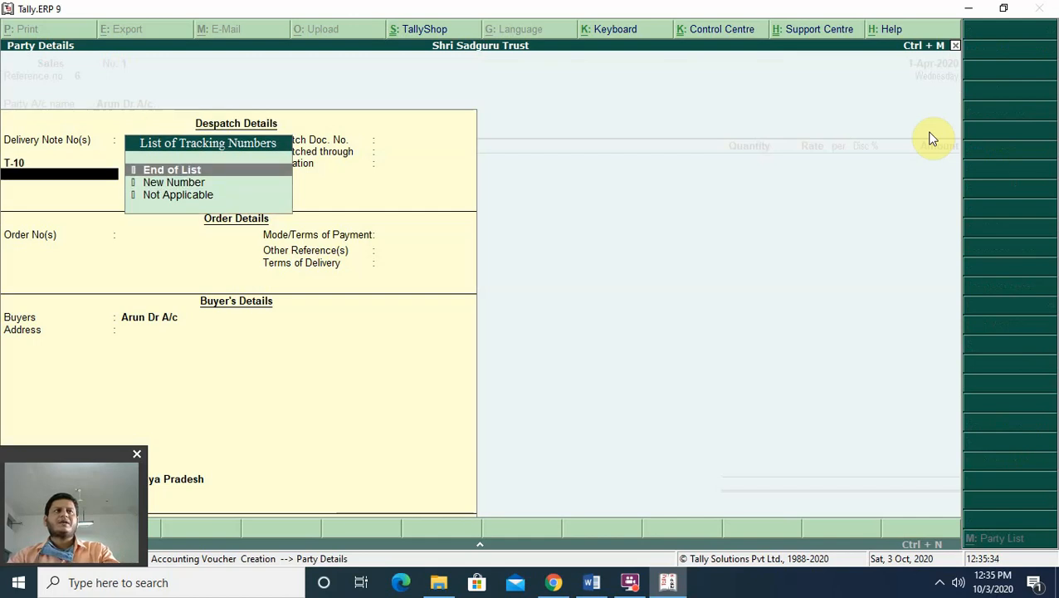
# Complete the party details with the remaining fields left as they are, and choose Sales A/c as the sales ledger
pyautogui.press('Return')
pyautogui.press('Return')
pyautogui.press('Return')
pyautogui.press('Return')
pyautogui.press('Return')
pyautogui.press('Return')
pyautogui.press('Return')
pyautogui.press('Return')
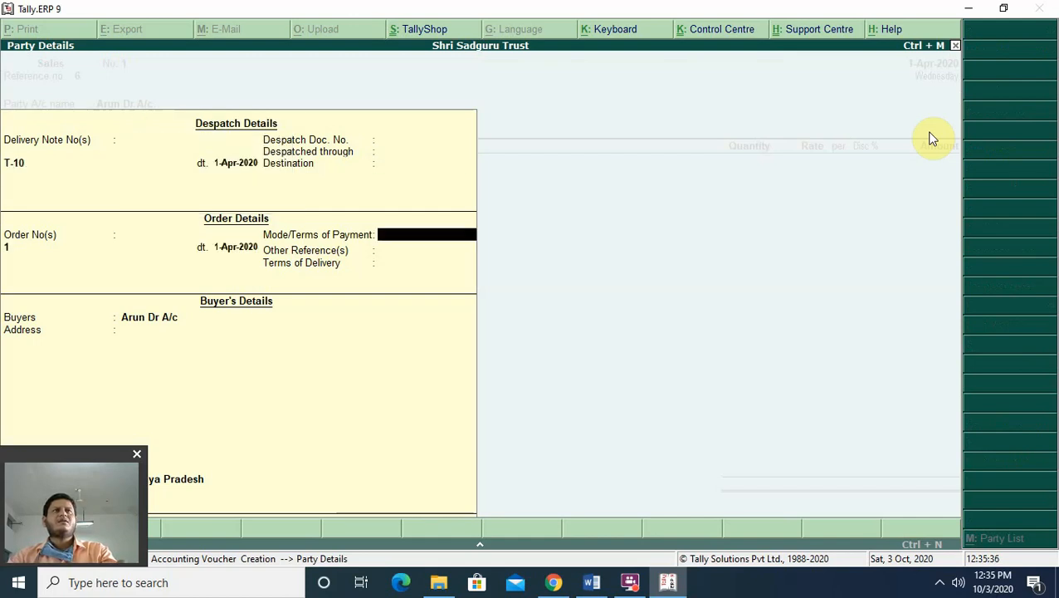
pyautogui.press('Return')
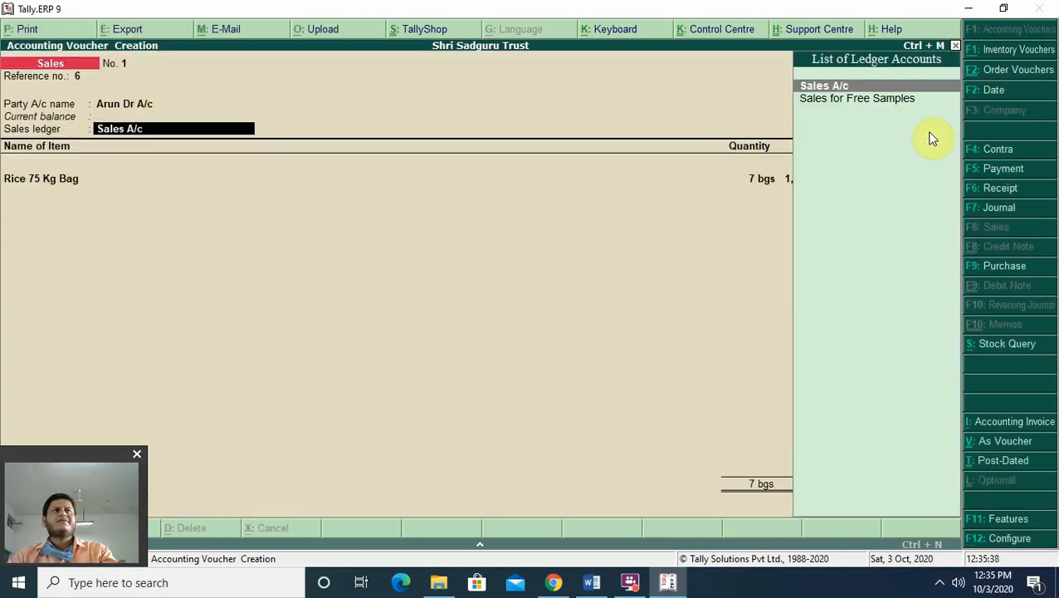
pyautogui.press('Return')
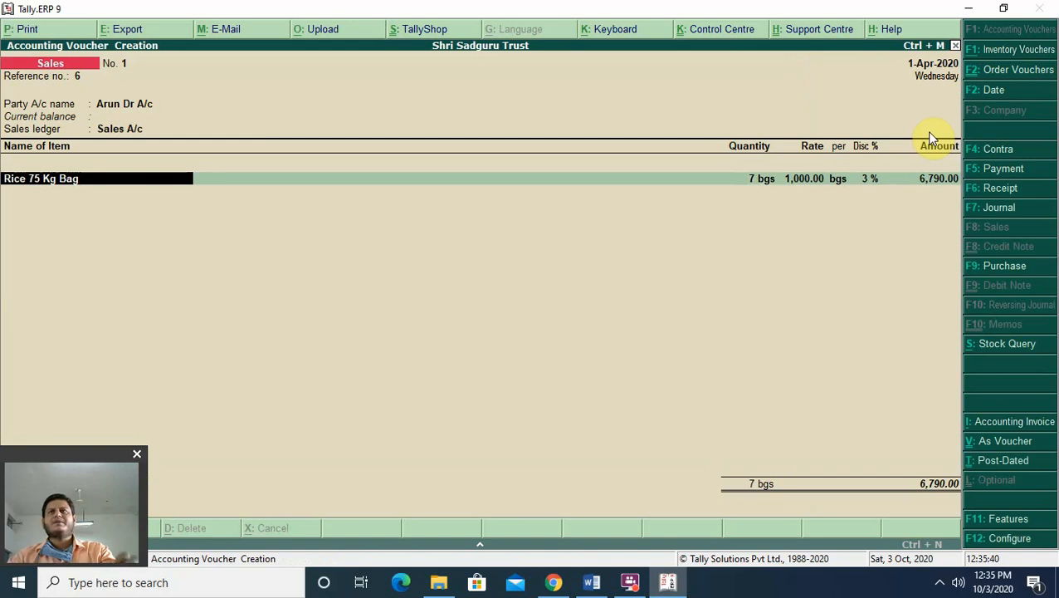
# Accept the Rice 75 Kg Bag allocation against T-10: 7 bags from Main Location at 1,000.00 with 3% discount
pyautogui.press('Return')
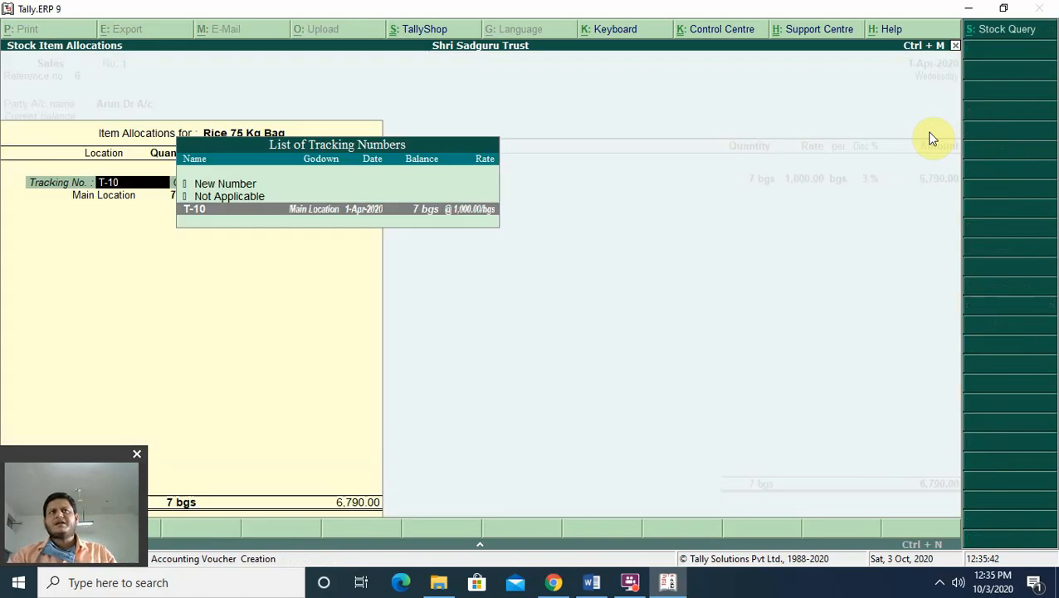
pyautogui.press('Return')
pyautogui.press('Return')
pyautogui.press('Return')
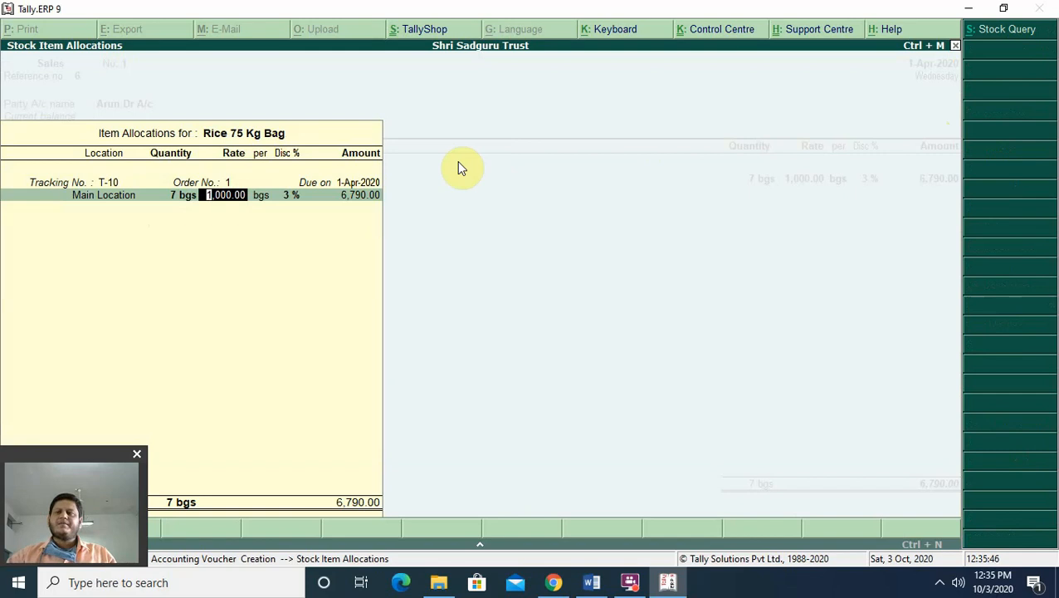
pyautogui.press('Return')
pyautogui.press('Return')
pyautogui.press('Return')
pyautogui.press('Return')
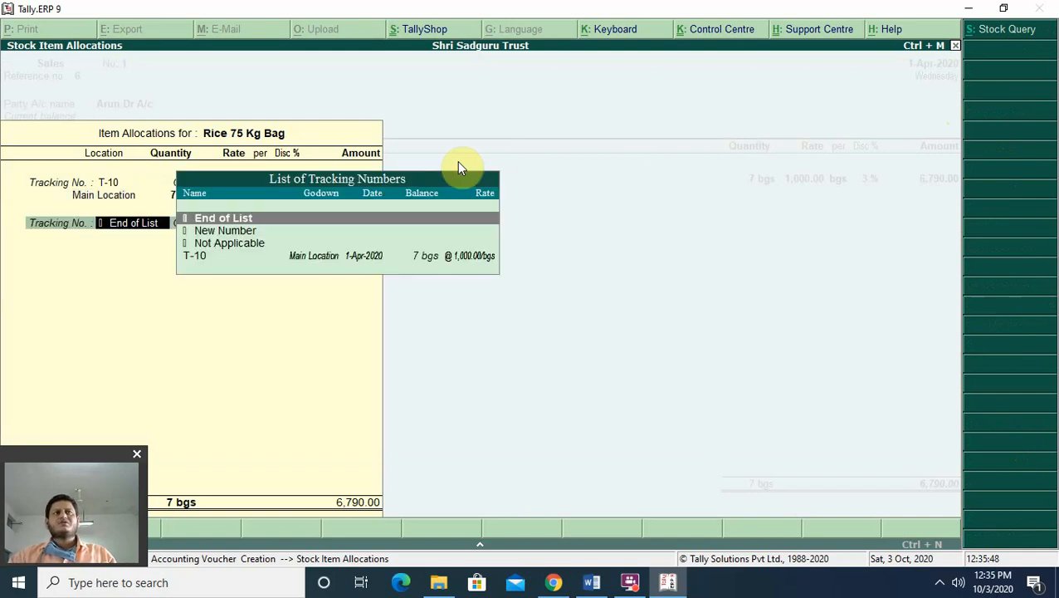
pyautogui.press('Return')
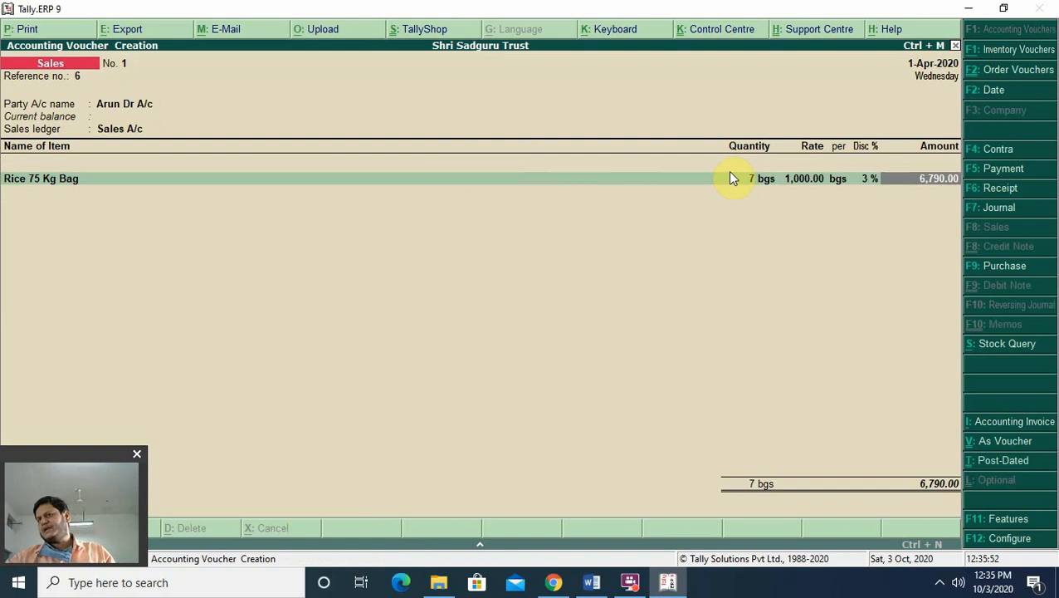
# End the item list and save the Sales voucher
pyautogui.press('Return')
pyautogui.press('Return')
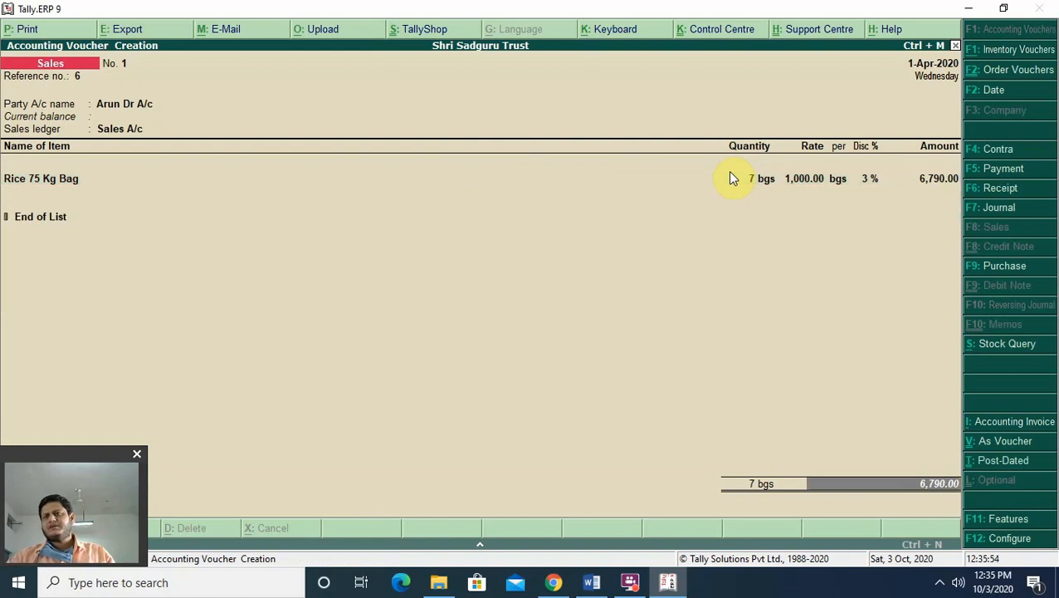
pyautogui.press('Return')
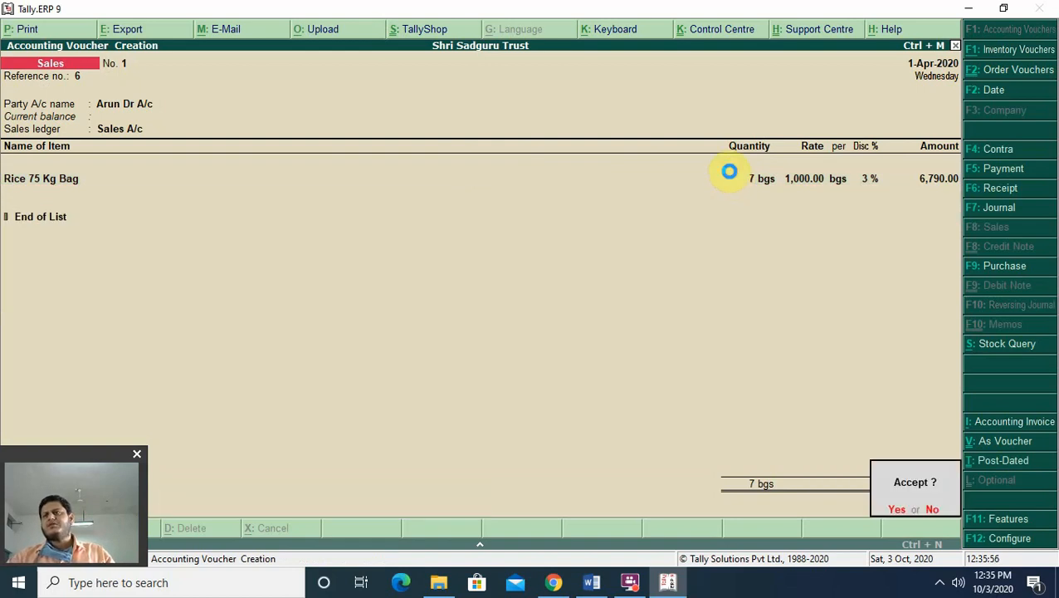
pyautogui.press('Return')
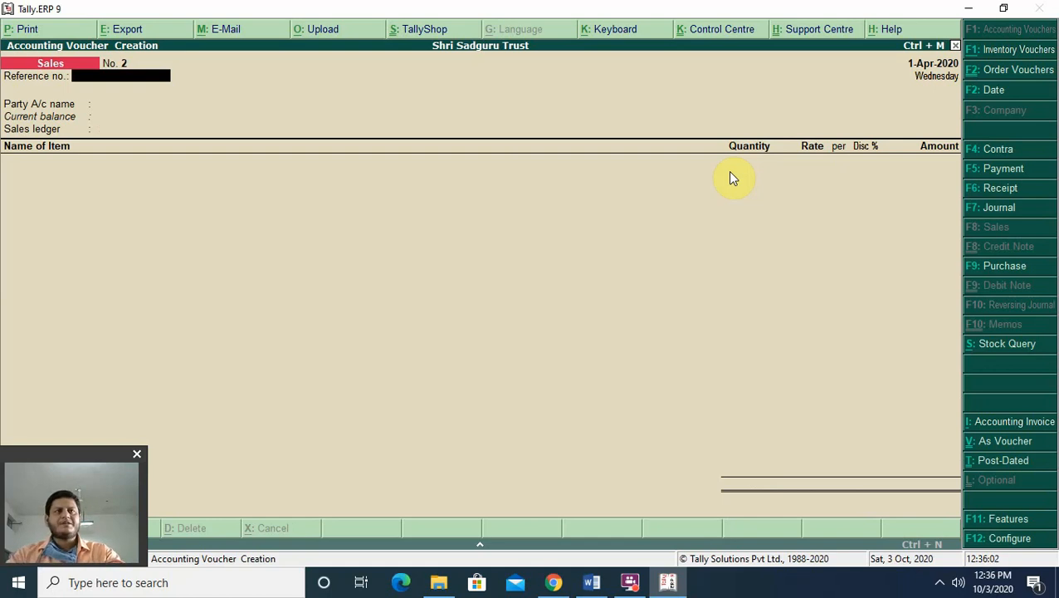
# Return to the Gateway of Tally and open the Stock Summary
pyautogui.press('Escape')
pyautogui.press('Down')
pyautogui.press('Down')
pyautogui.press('Down')
pyautogui.press('Down')
pyautogui.press('Down')
pyautogui.press('Down')
pyautogui.press('Down')
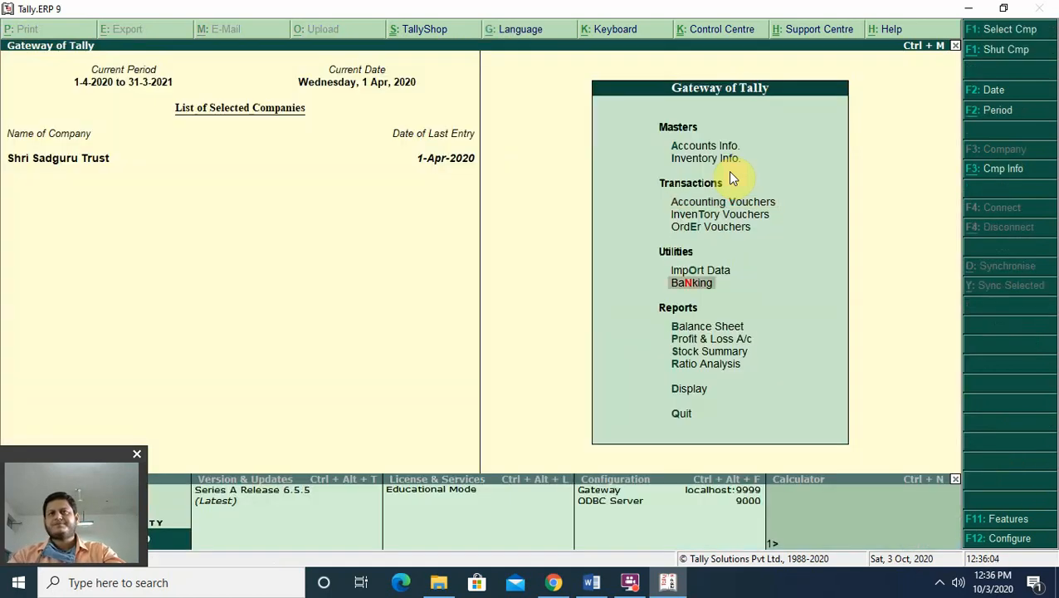
pyautogui.press('Return')
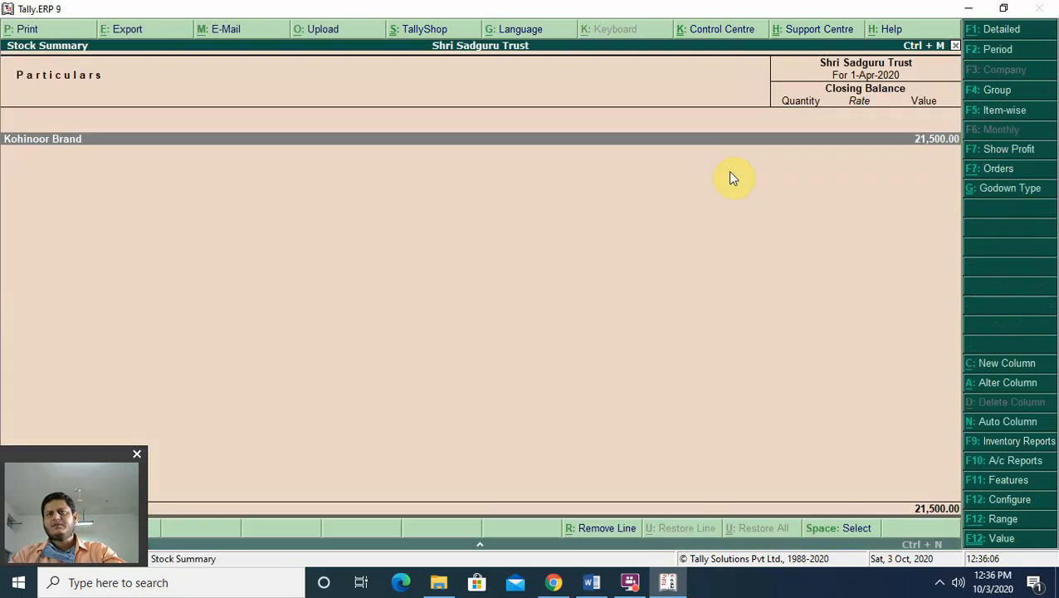
# Drill through Kohinoor Brand to Rice 75 Kg Bag's April stock vouchers and open the Sales voucher
pyautogui.press('Return')
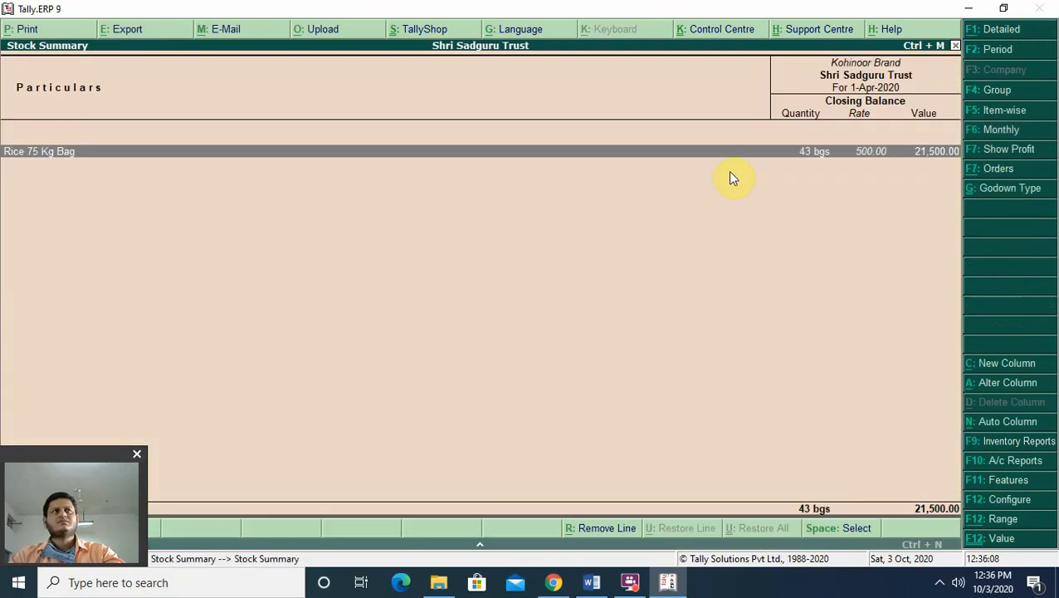
pyautogui.press('Return')
pyautogui.press('Return')
pyautogui.press('Down')
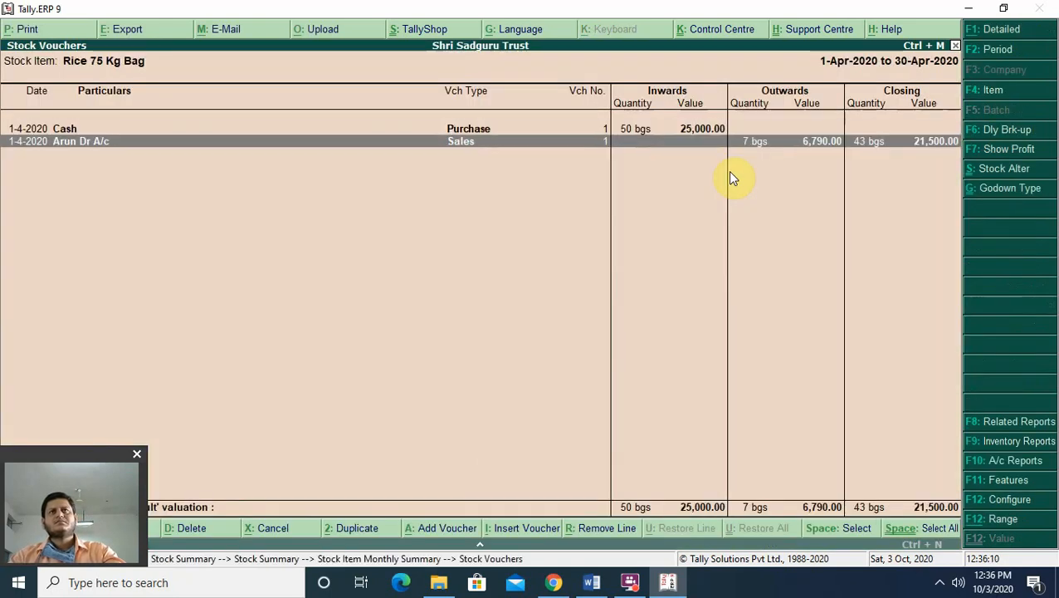
pyautogui.press('Return')
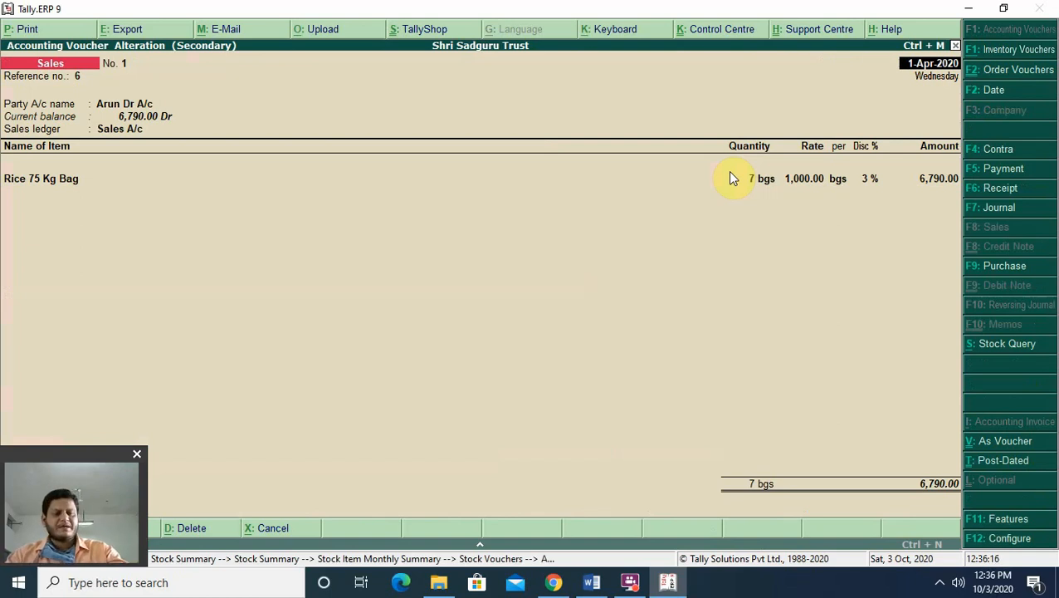
# Print the Sales voucher invoice to a PDF named bill in the Documents folder
pyautogui.hotkey('alt', 'p')
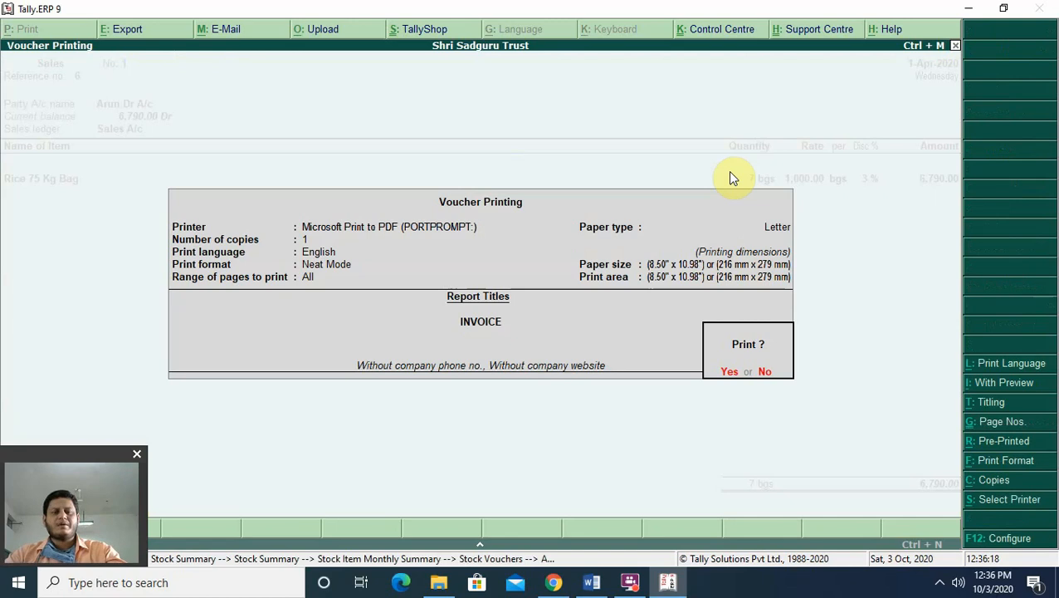
pyautogui.press('Return')
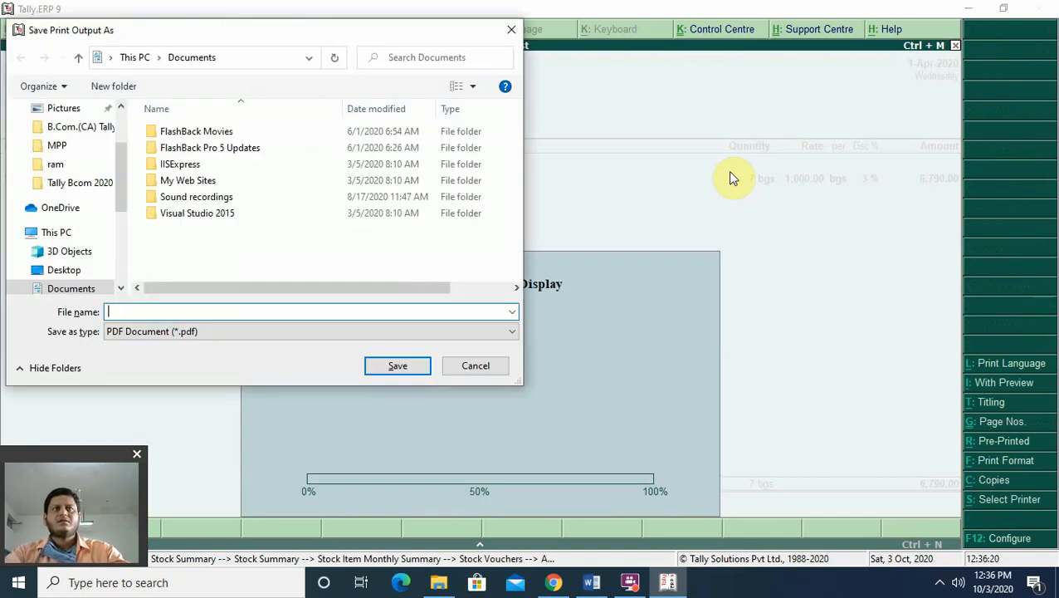
pyautogui.write('bill')
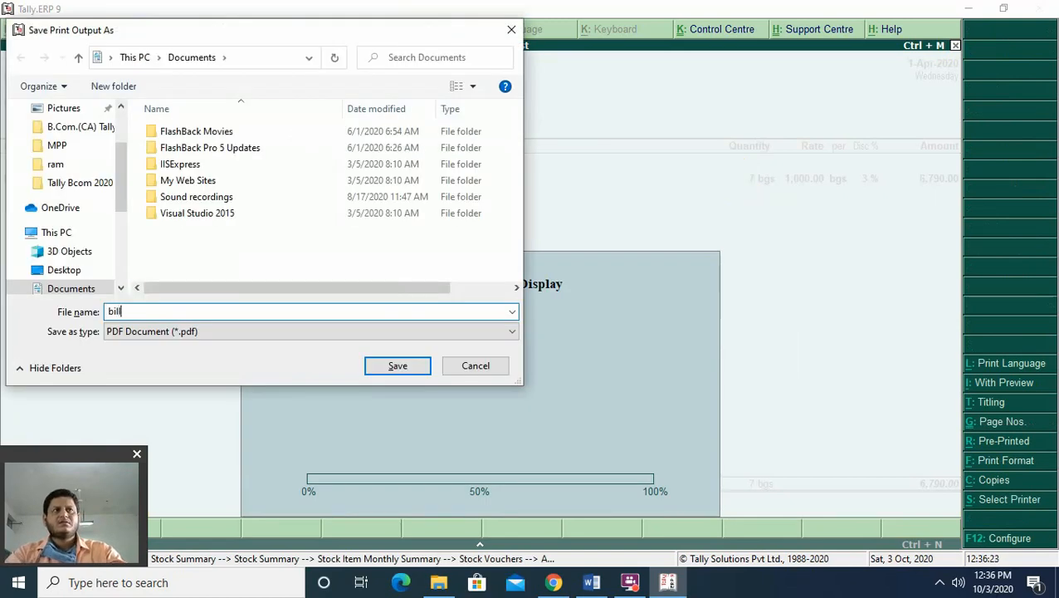
pyautogui.press('Return')
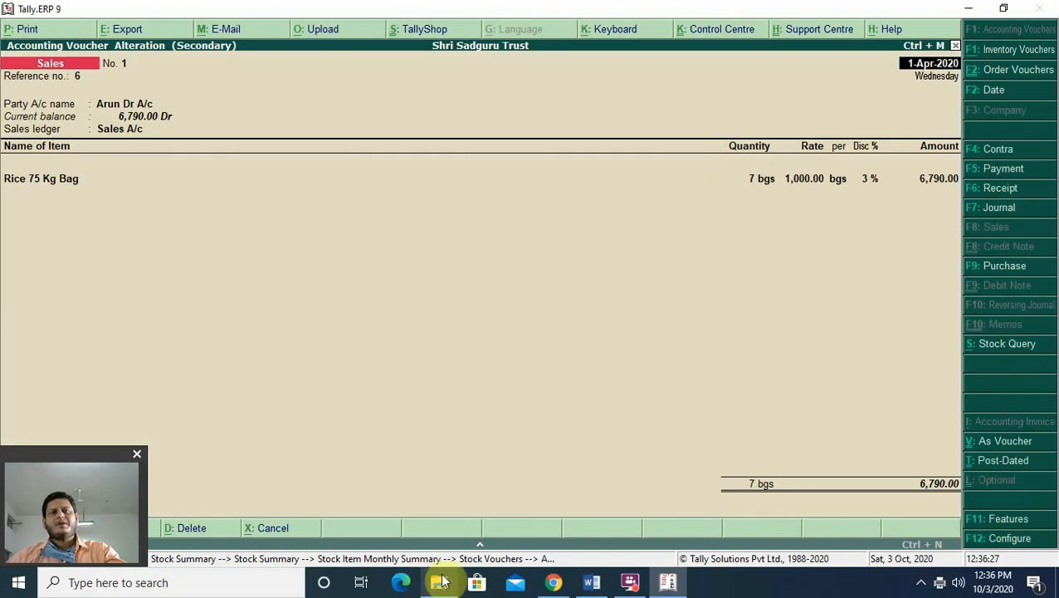
# Switch to File Explorer and open the bill PDF from the Documents folder
pyautogui.click(442, 584)
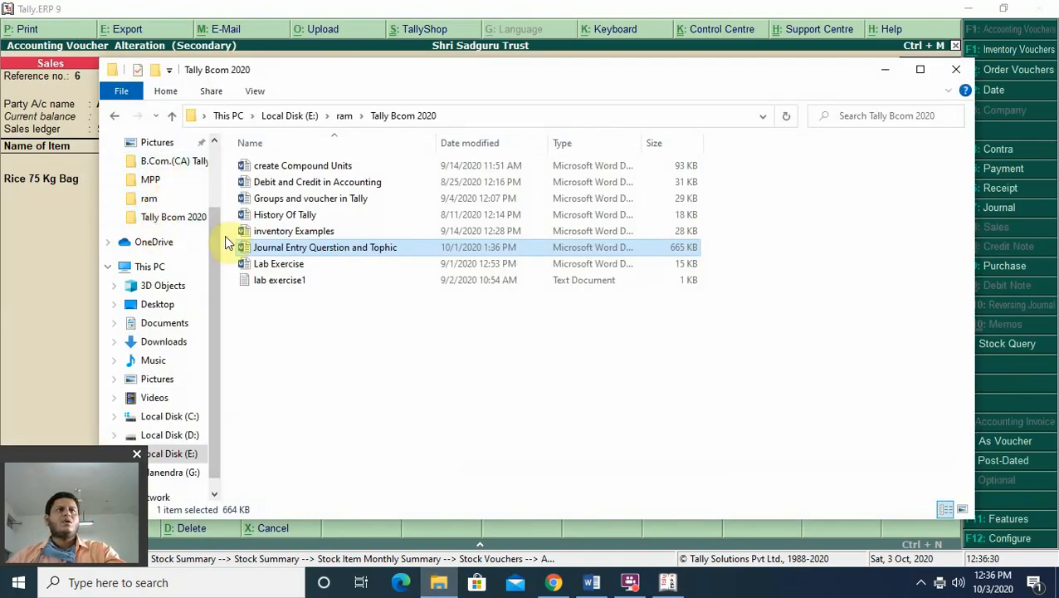
pyautogui.click(176, 323)
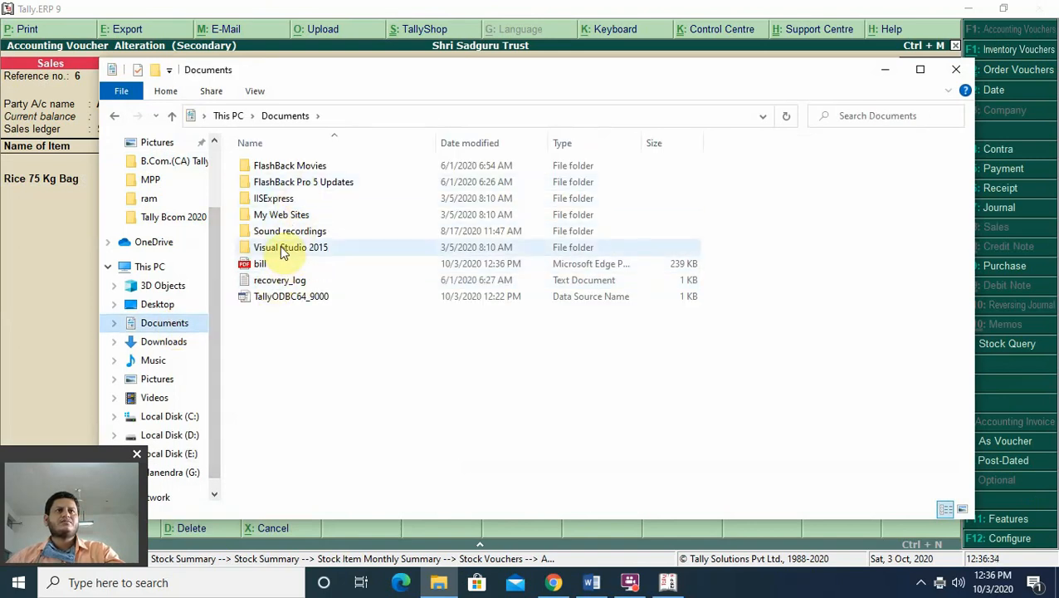
pyautogui.doubleClick(259, 264)
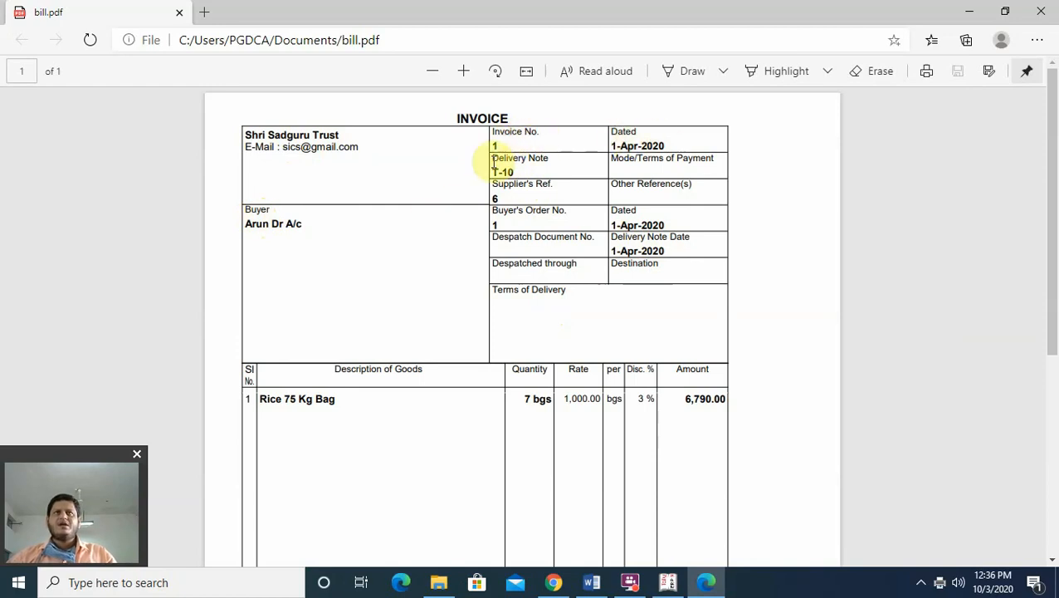
# Examine the printed invoice's delivery note number, rice quantity, rate, discount, total amount and declaration
pyautogui.moveTo(488, 157); pyautogui.dragTo(512, 172)
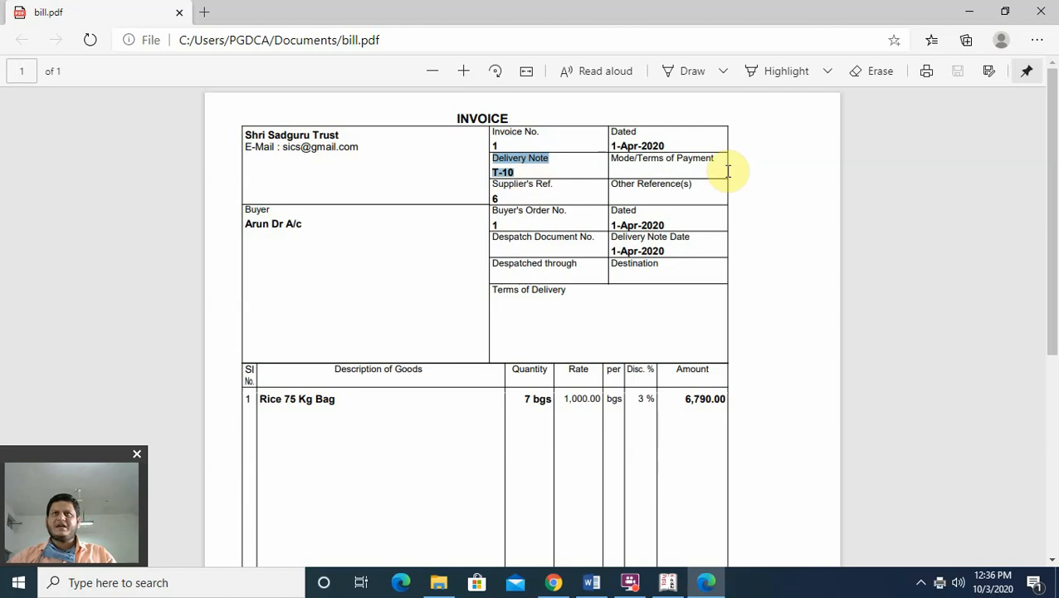
pyautogui.scroll(-1, 702, 170)
pyautogui.scroll(1, 581, 171)
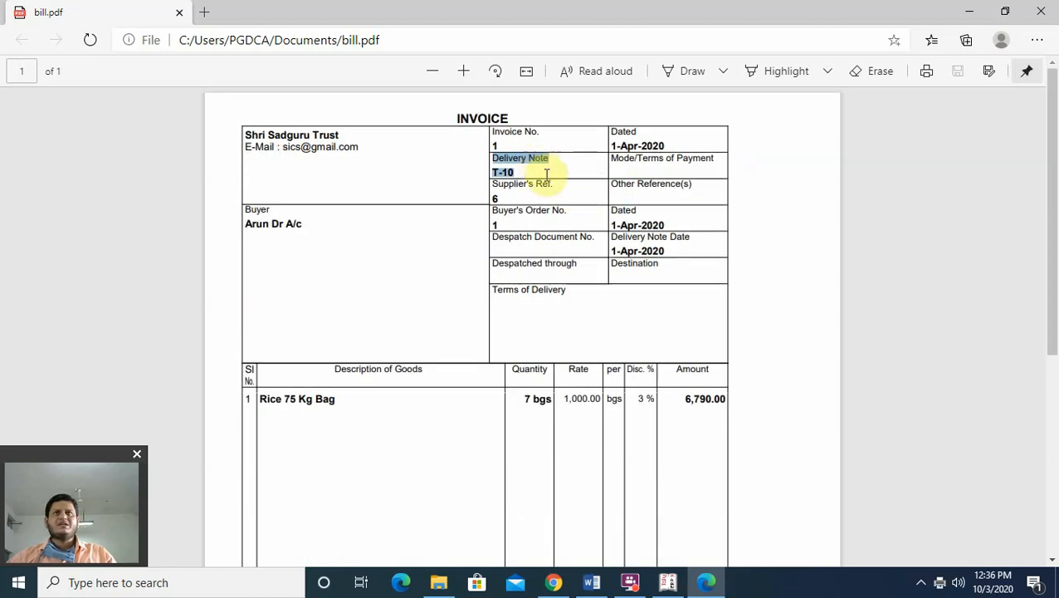
pyautogui.scroll(-1, 547, 175)
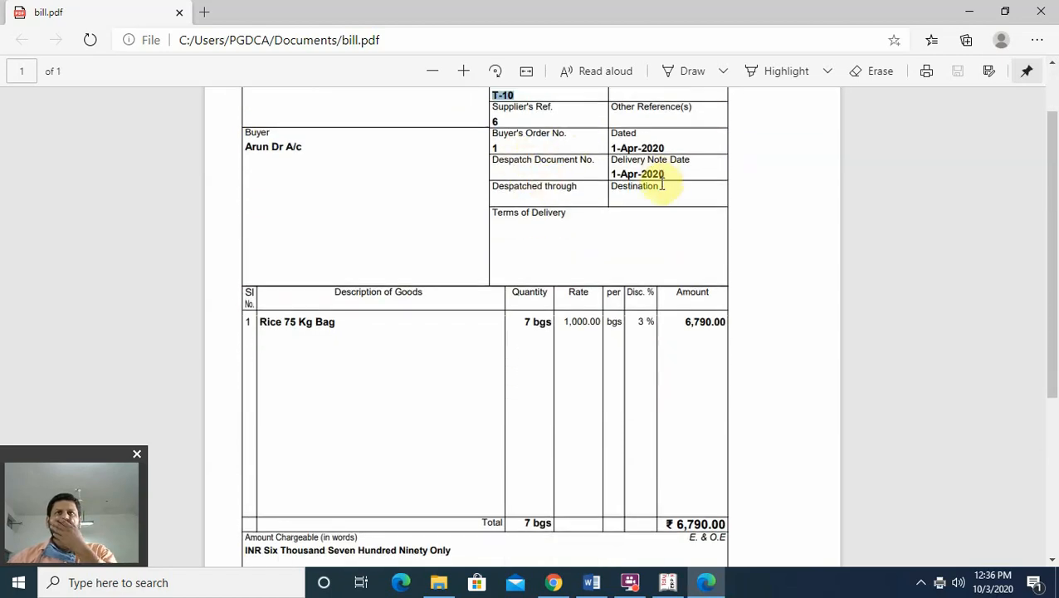
pyautogui.scroll(-1, 660, 207)
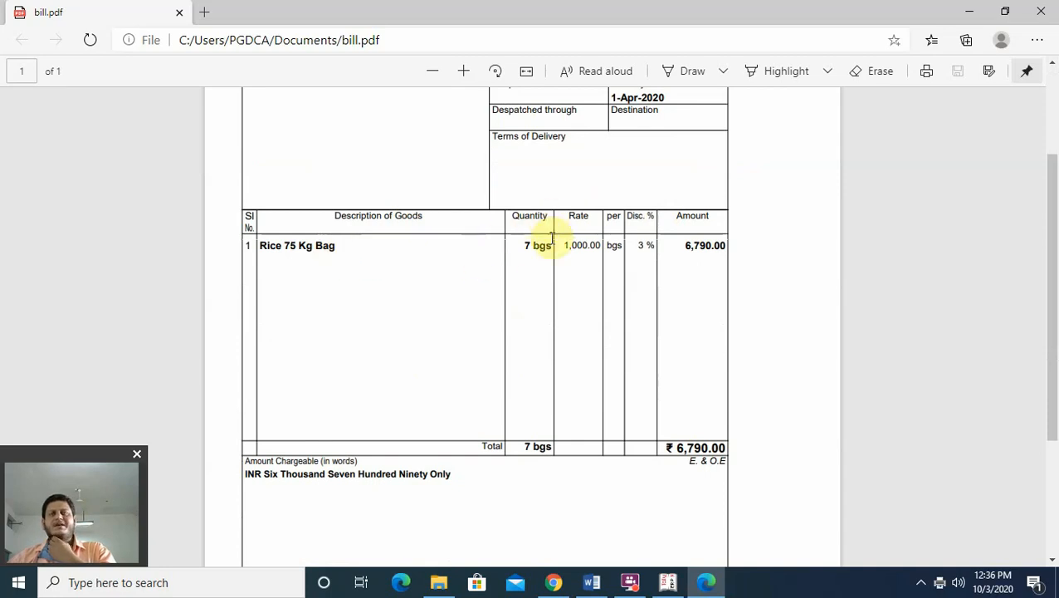
pyautogui.moveTo(521, 245); pyautogui.dragTo(620, 238)
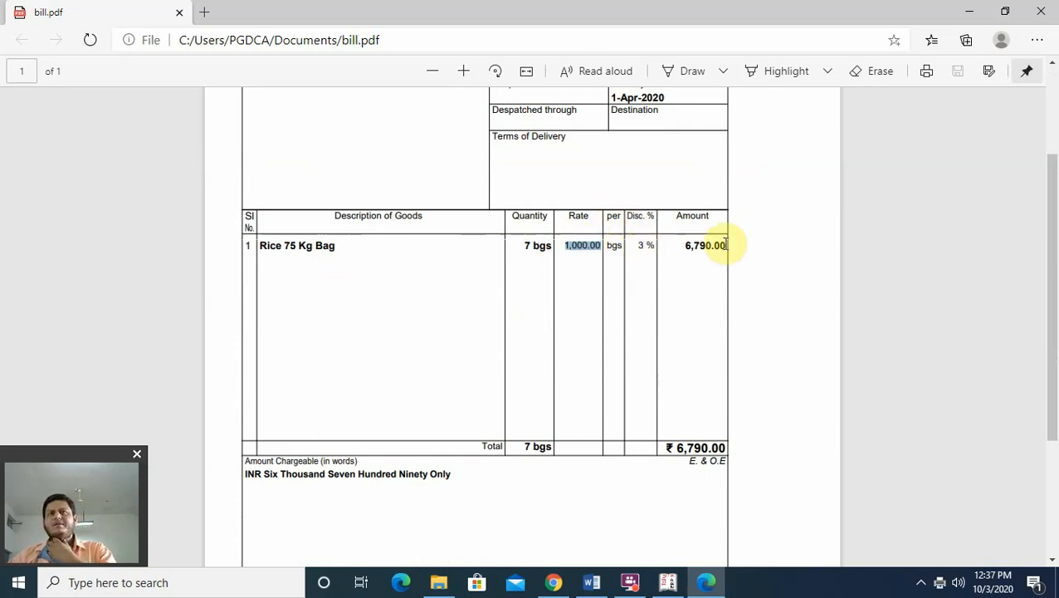
pyautogui.scroll(-2, 598, 411)
pyautogui.scroll(-1, 557, 391)
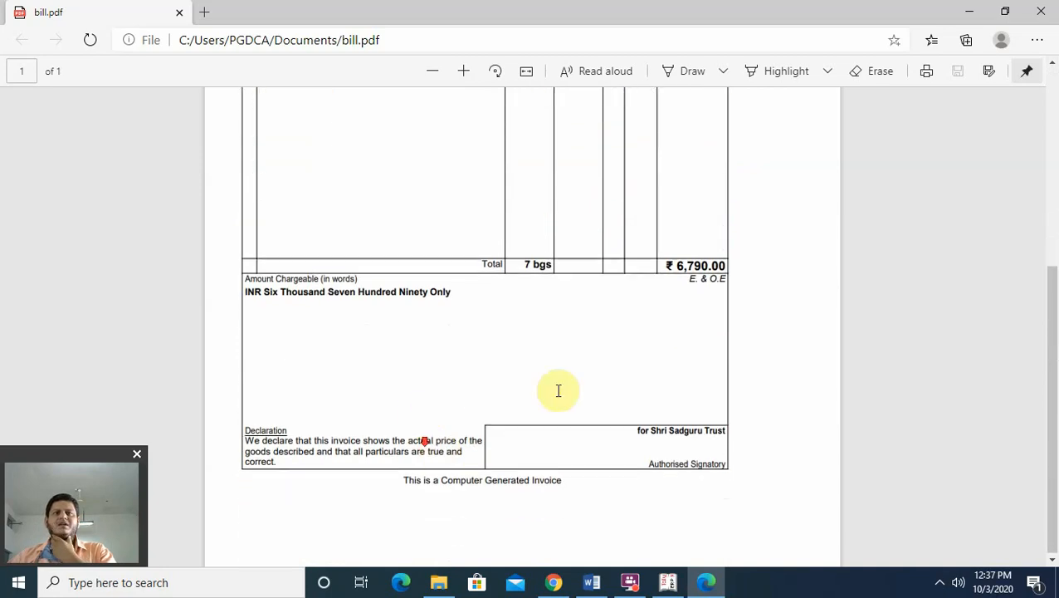
pyautogui.scroll(5, 628, 378)
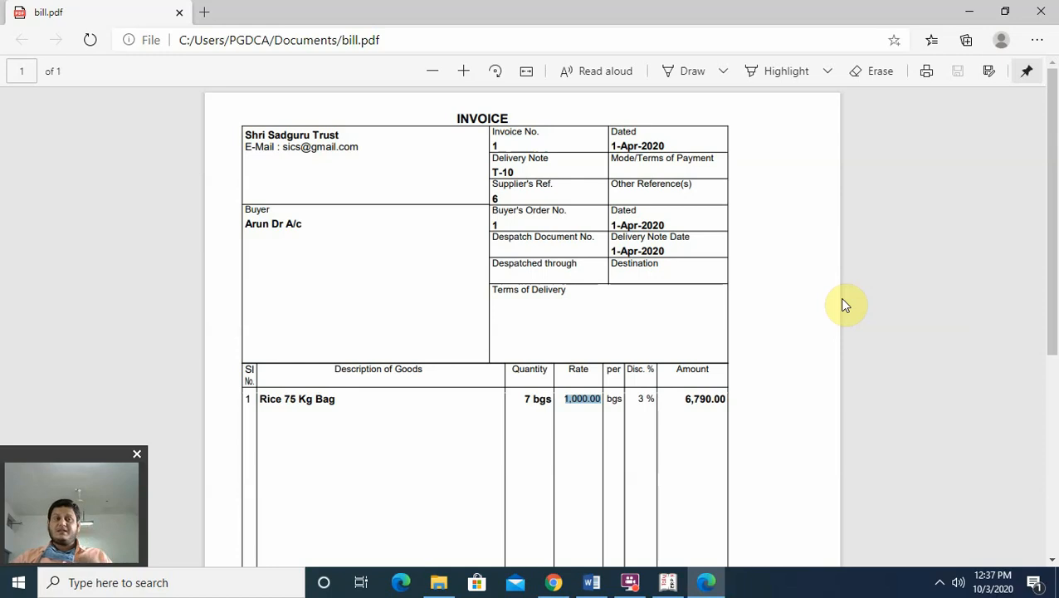
# Switch back to Tally.ERP 9, close the Sales voucher and leave the stock vouchers for the top-level Stock Summary
pyautogui.click(668, 582)
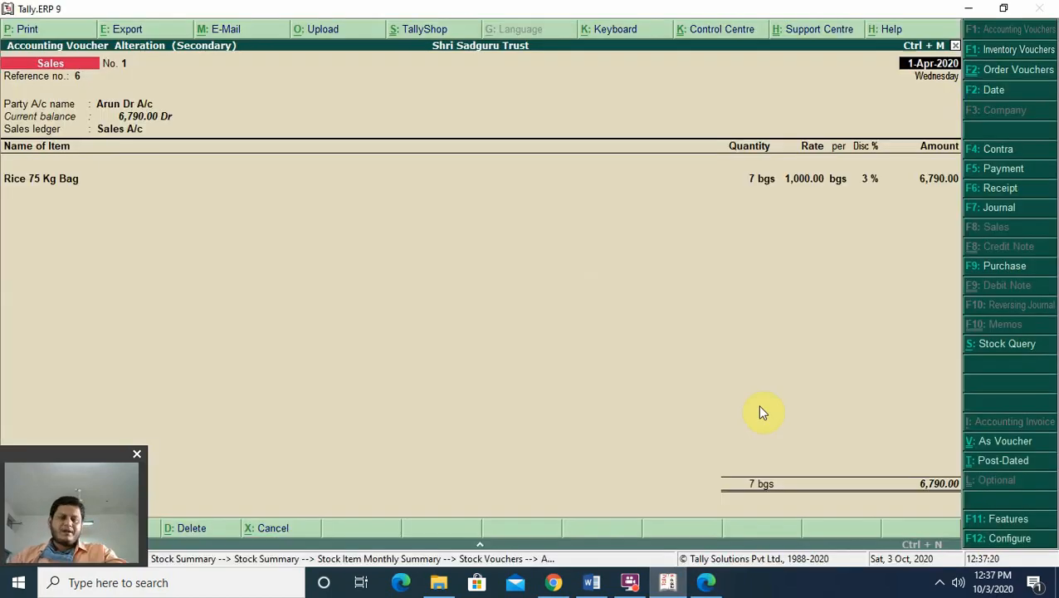
pyautogui.press('Escape')
pyautogui.press('Return')
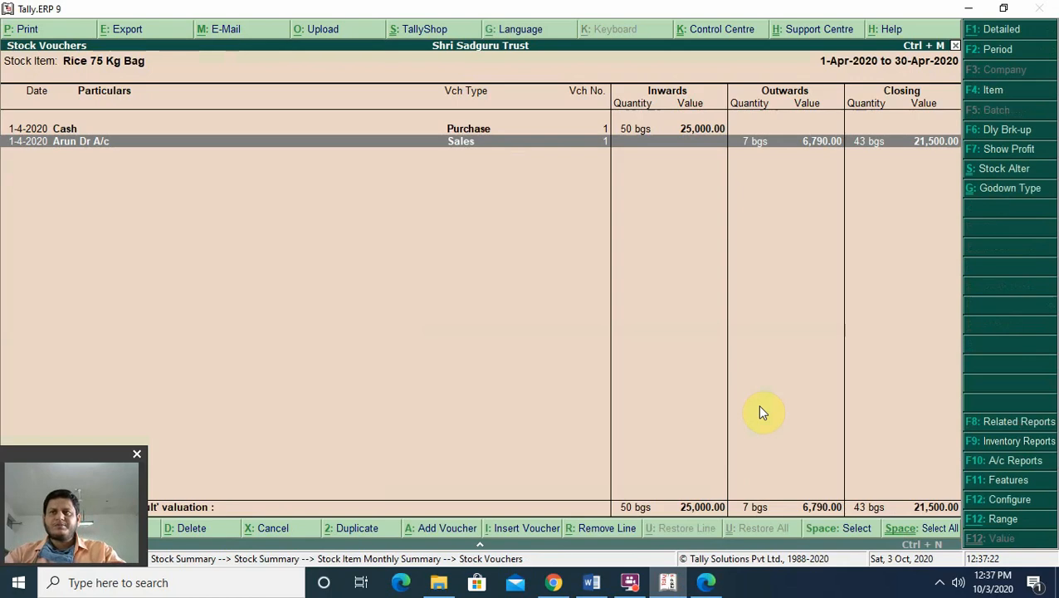
pyautogui.press('Escape')
pyautogui.press('Escape')
pyautogui.press('Escape')
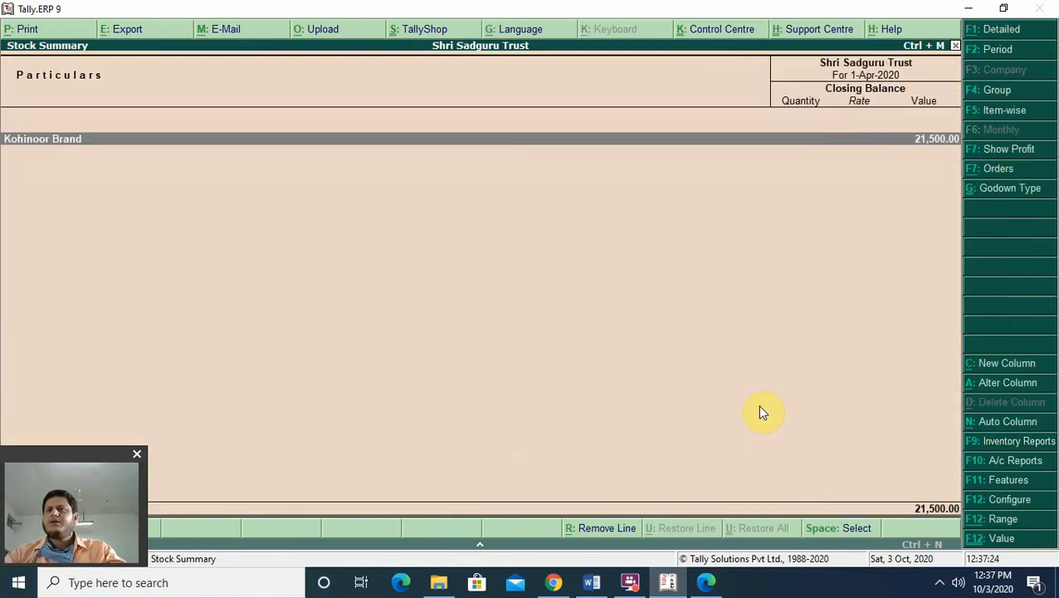
# Leave the Stock Summary and start a new Receipt voucher in Accounting Vouchers
pyautogui.press('Escape')
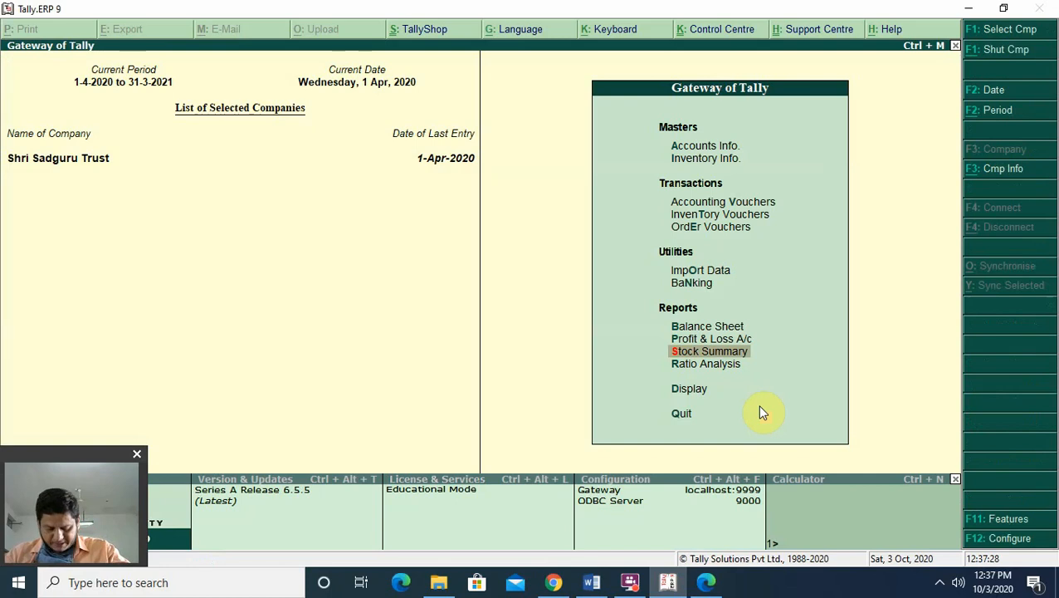
pyautogui.press('Up')
pyautogui.press('Up')
pyautogui.press('Up')
pyautogui.press('Up')
pyautogui.press('Up')
pyautogui.press('Up')
pyautogui.press('Up')
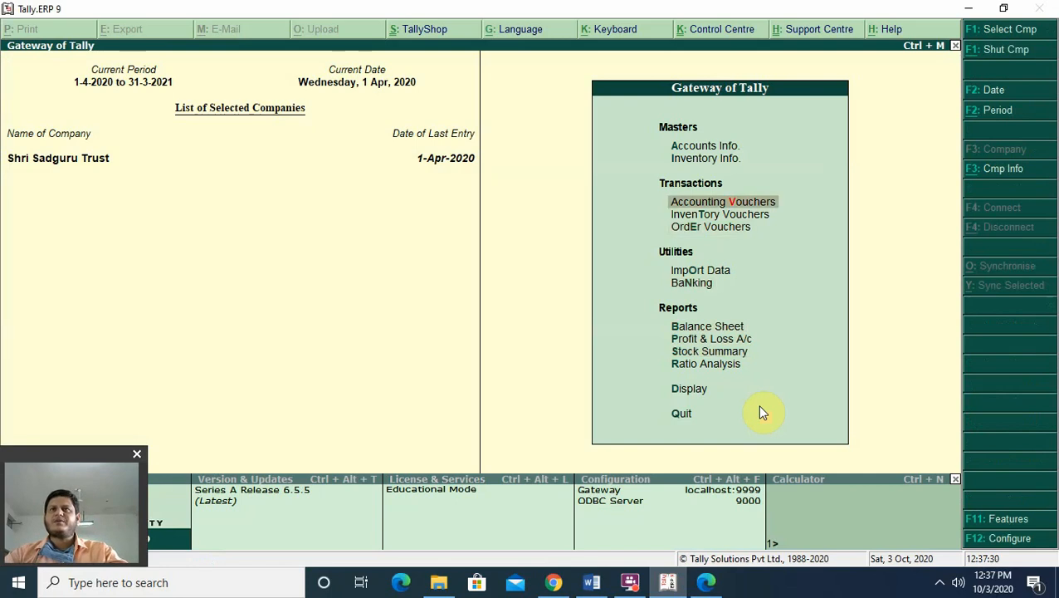
pyautogui.press('Return')
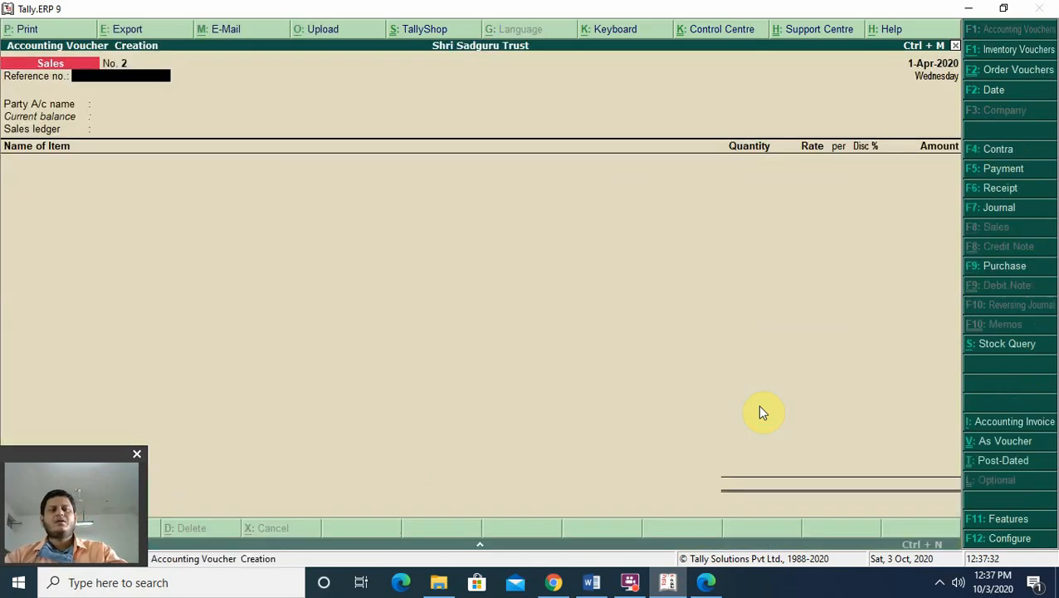
pyautogui.press('F6')
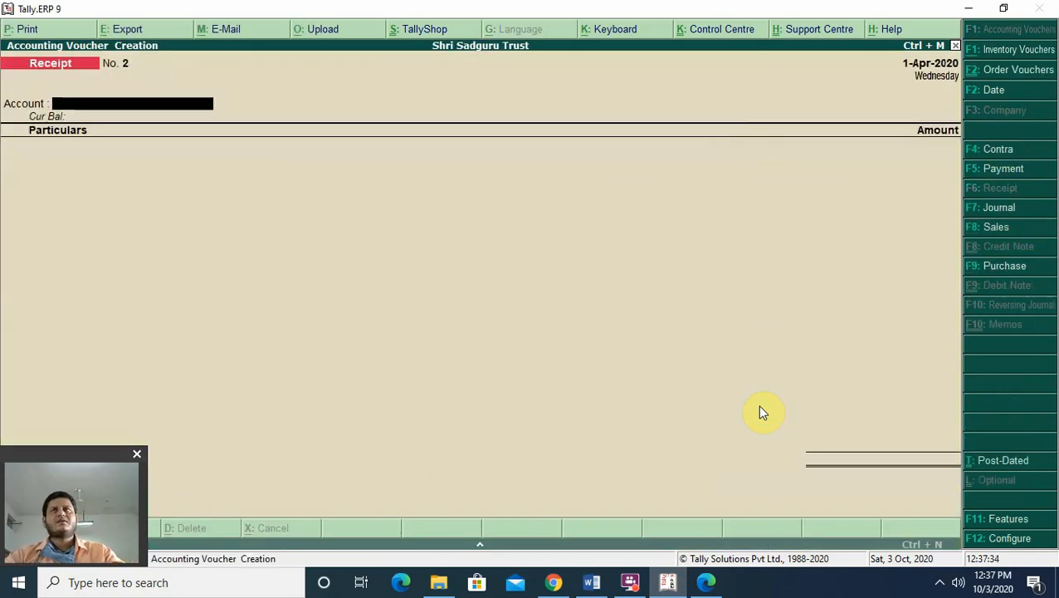
# Record Cash as the receipt account and credit the customer's debtor ledger with 6790
pyautogui.press('Return')
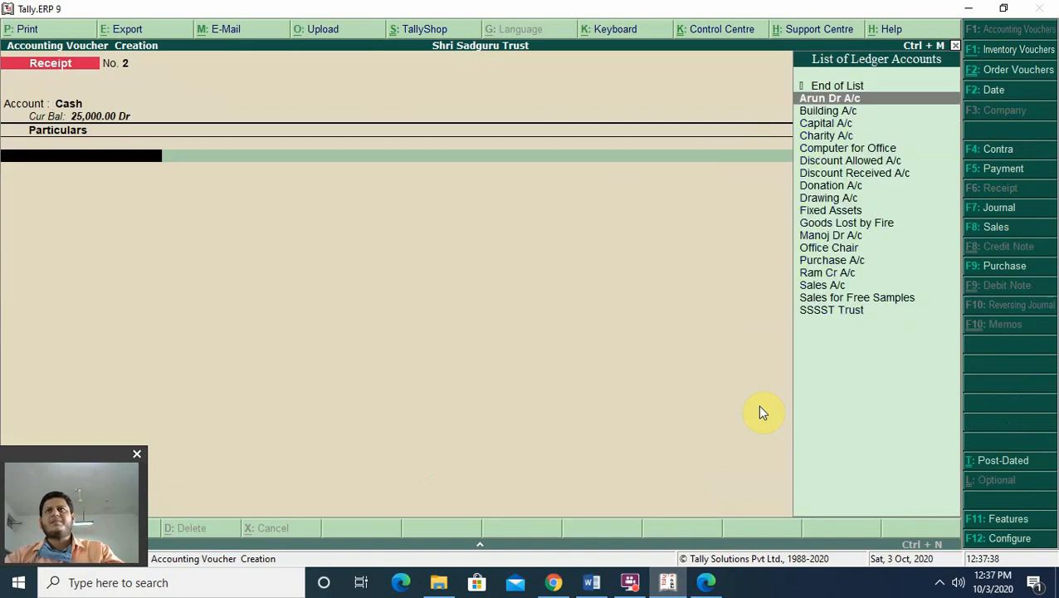
pyautogui.press('Down')
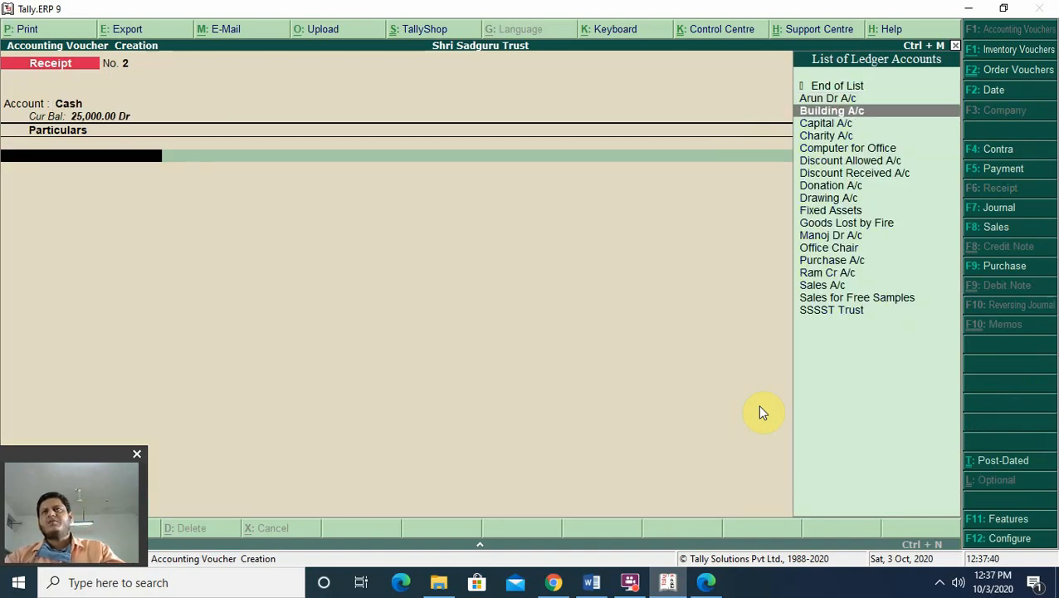
pyautogui.press('Up')
pyautogui.press('Return')
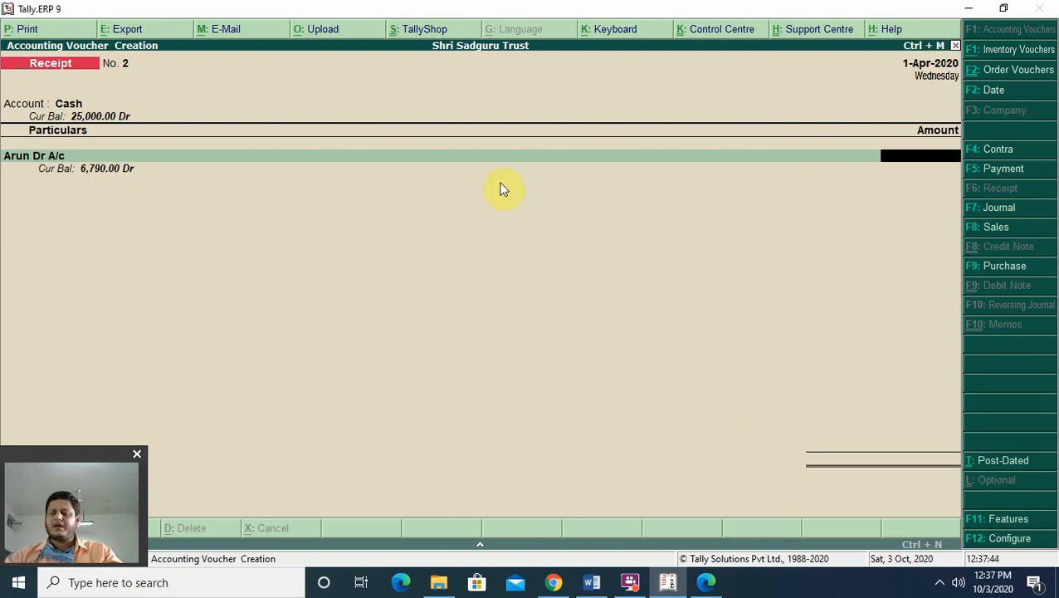
pyautogui.write('6,7')
pyautogui.write('90')
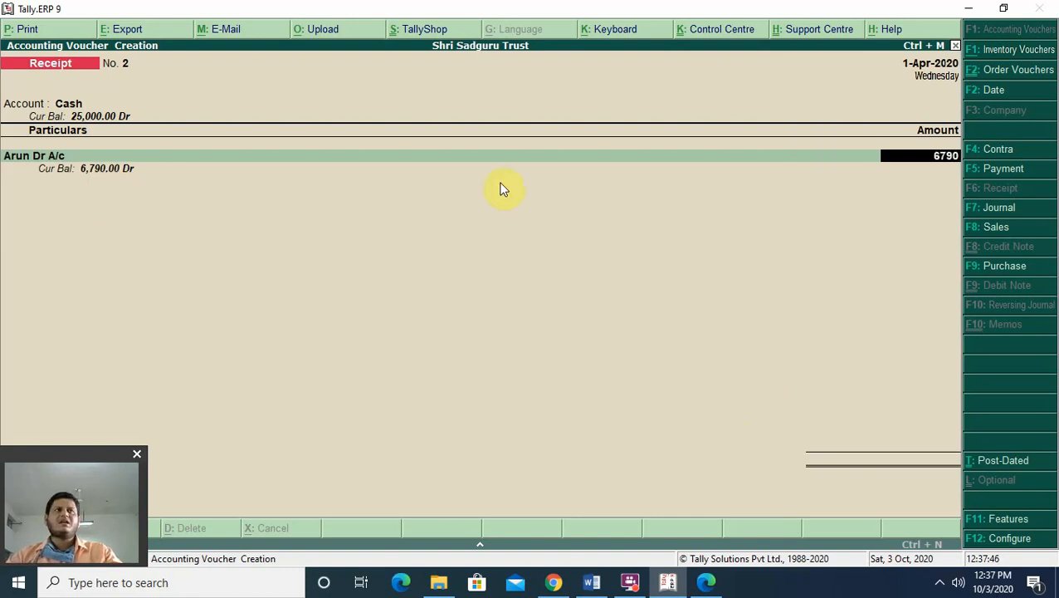
# Allocate the receipt as Agst Ref to pending bill 1, accept the voucher and return to the Gateway of Tally
pyautogui.press('Return')
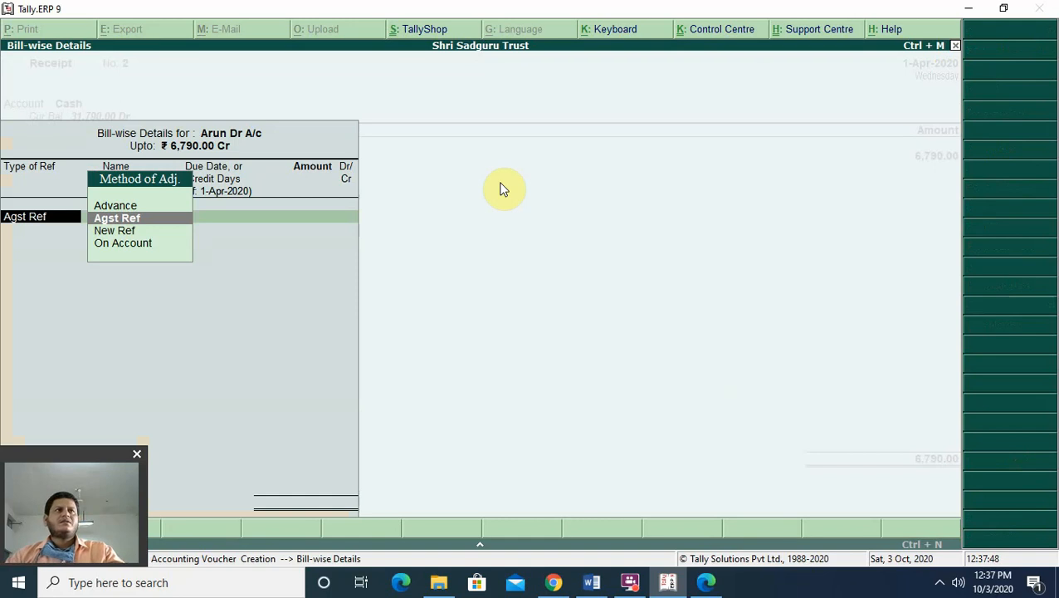
pyautogui.press('Return')
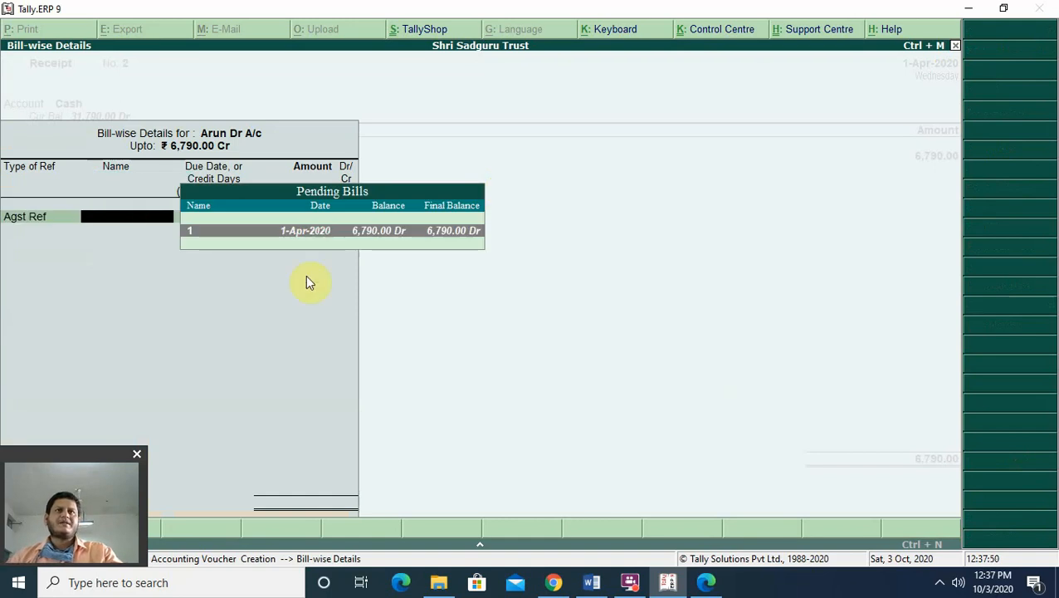
pyautogui.press('Return')
pyautogui.press('Return')
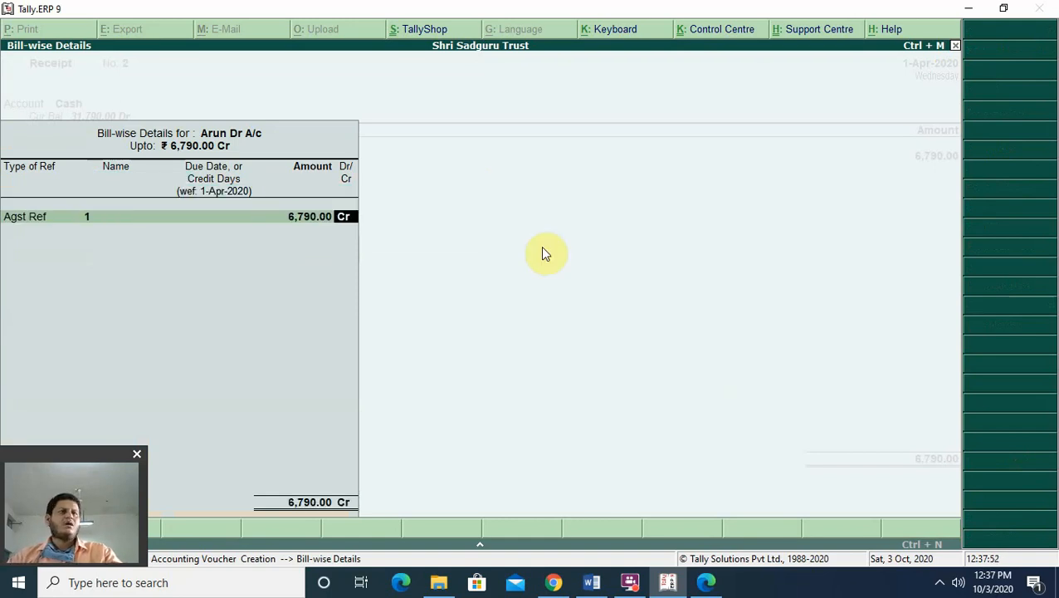
pyautogui.press('Return')
pyautogui.press('Return')
pyautogui.press('Return')
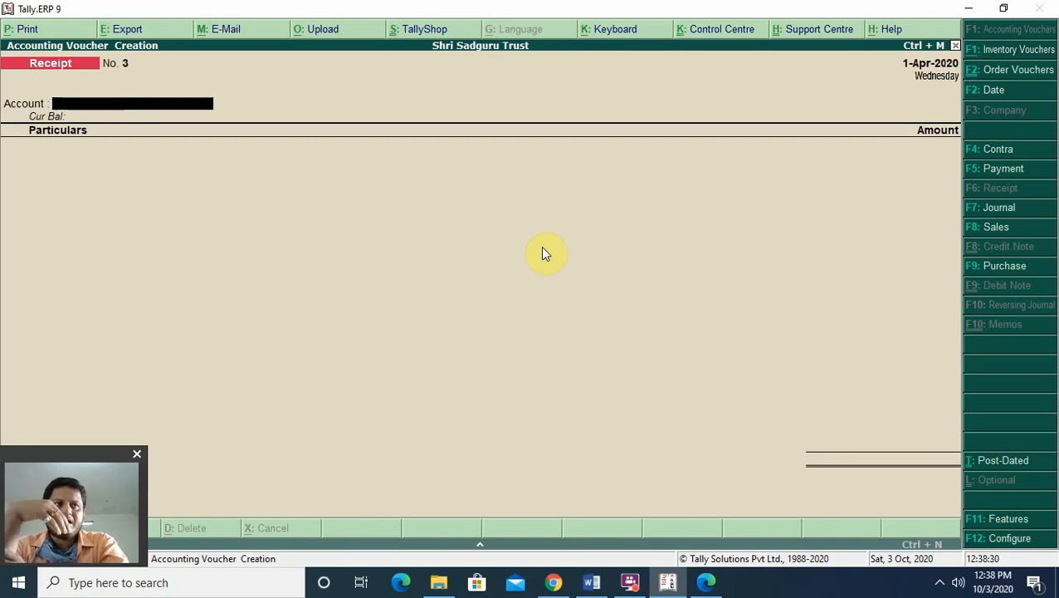
pyautogui.press('Escape')
pyautogui.press('Escape')
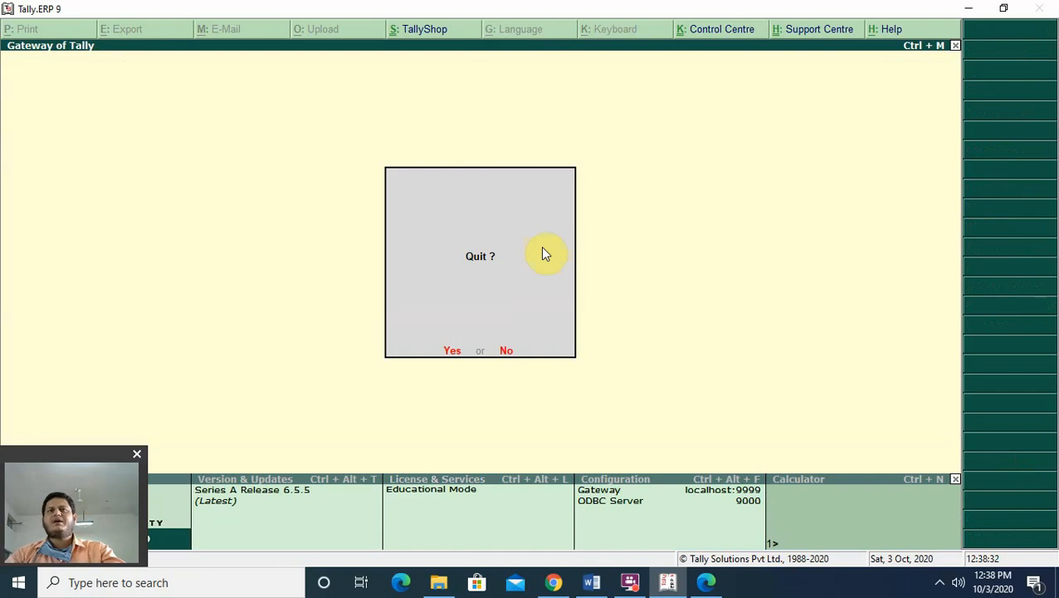
pyautogui.press('n')
# Open the Stock Summary and drill down into the Kohinoor Brand stock group
pyautogui.press('Down')
pyautogui.press('Down')
pyautogui.press('Down')
pyautogui.press('Down')
pyautogui.press('Down')
pyautogui.press('Down')
pyautogui.press('Down')
pyautogui.press('Down')
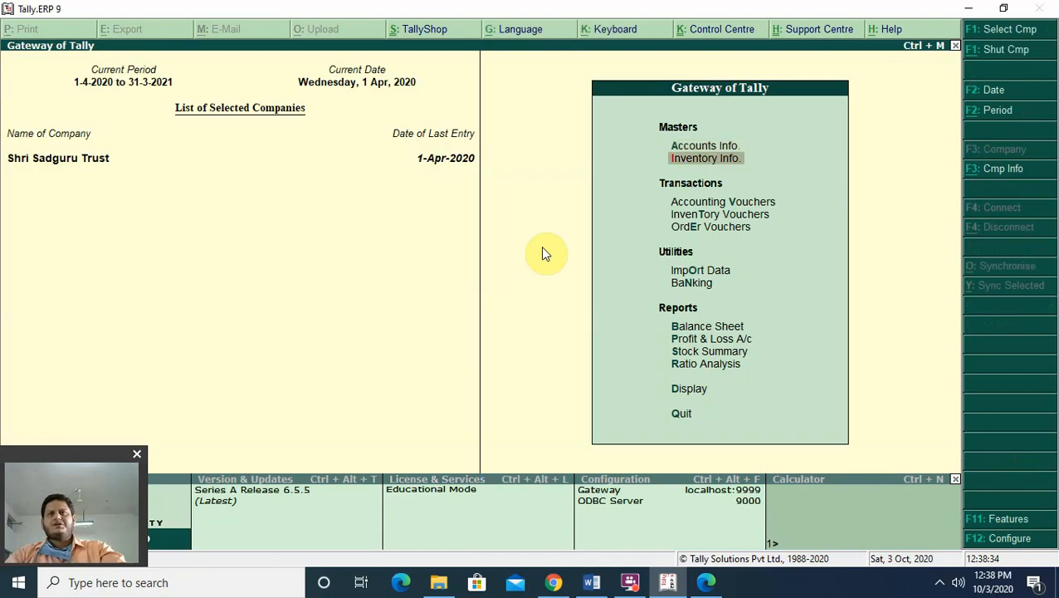
pyautogui.press('Down')
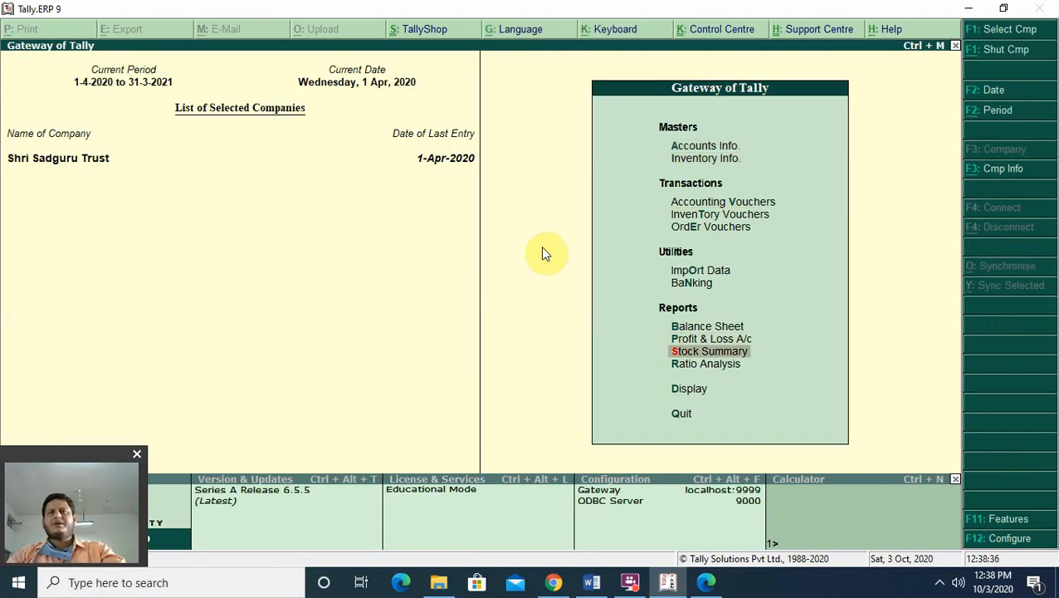
pyautogui.press('Return')
pyautogui.press('Return')
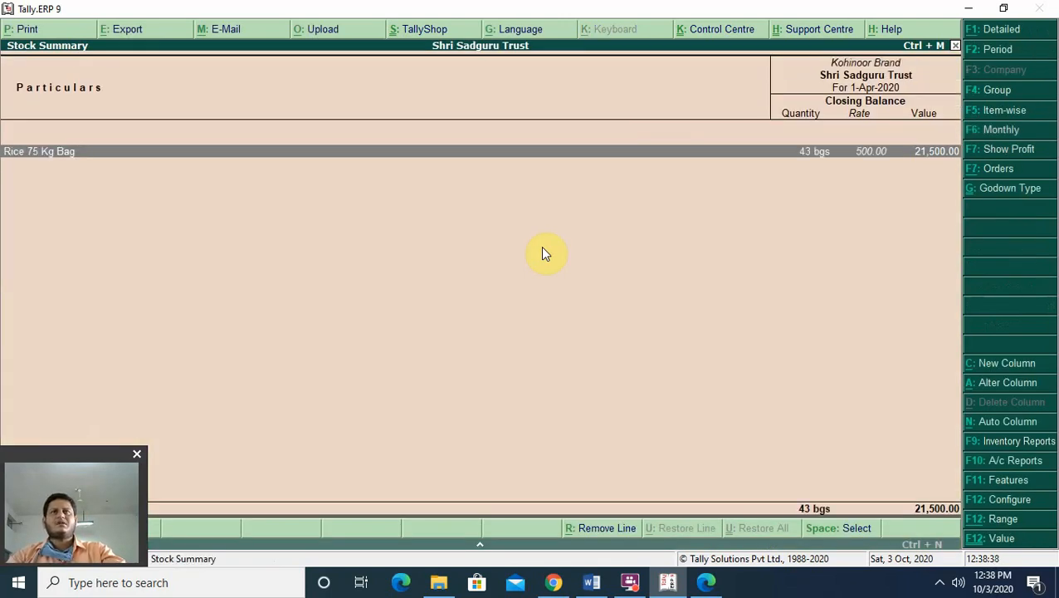
# Examine the monthly summary and April stock vouchers of Rice 75 Kg Bag, then return to the Gateway of Tally
pyautogui.press('Return')
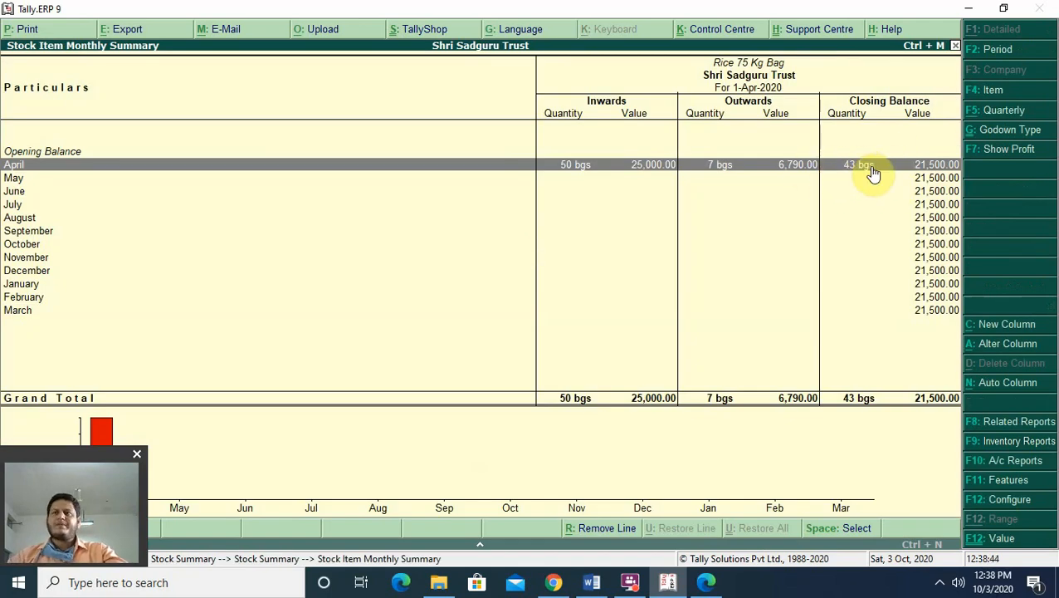
pyautogui.press('Return')
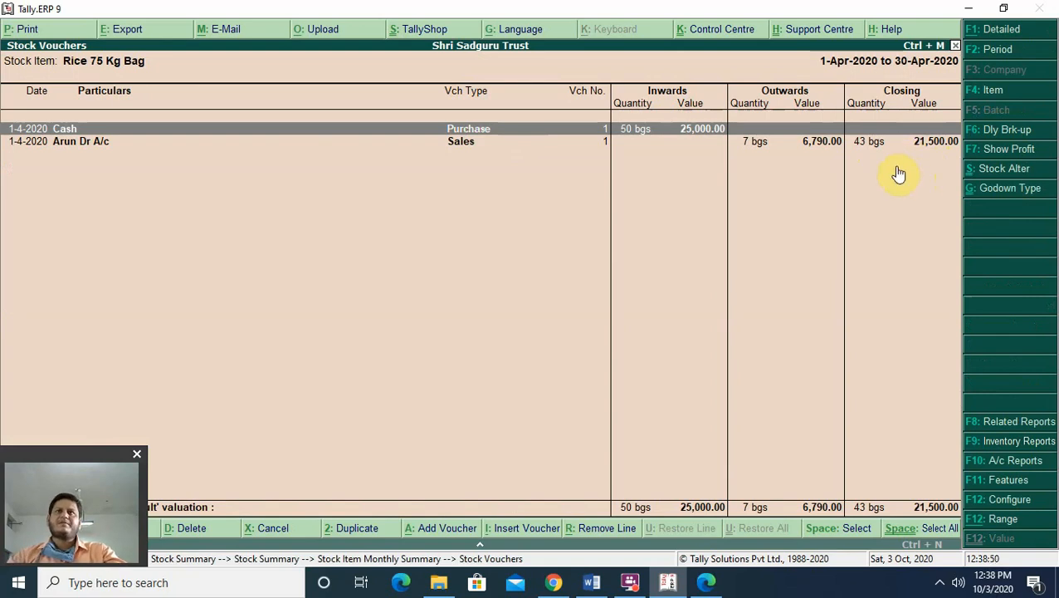
pyautogui.press('Escape')
pyautogui.press('Escape')
pyautogui.press('Escape')
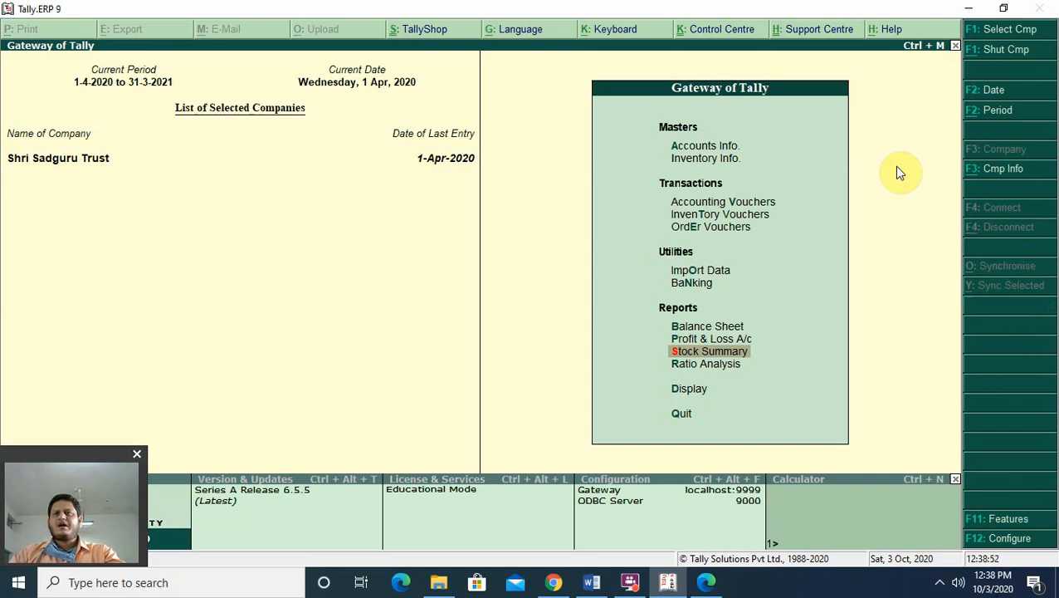
# Open the Inventory Books among the display reports
pyautogui.press('Down')
pyautogui.press('Down')
pyautogui.press('Return')
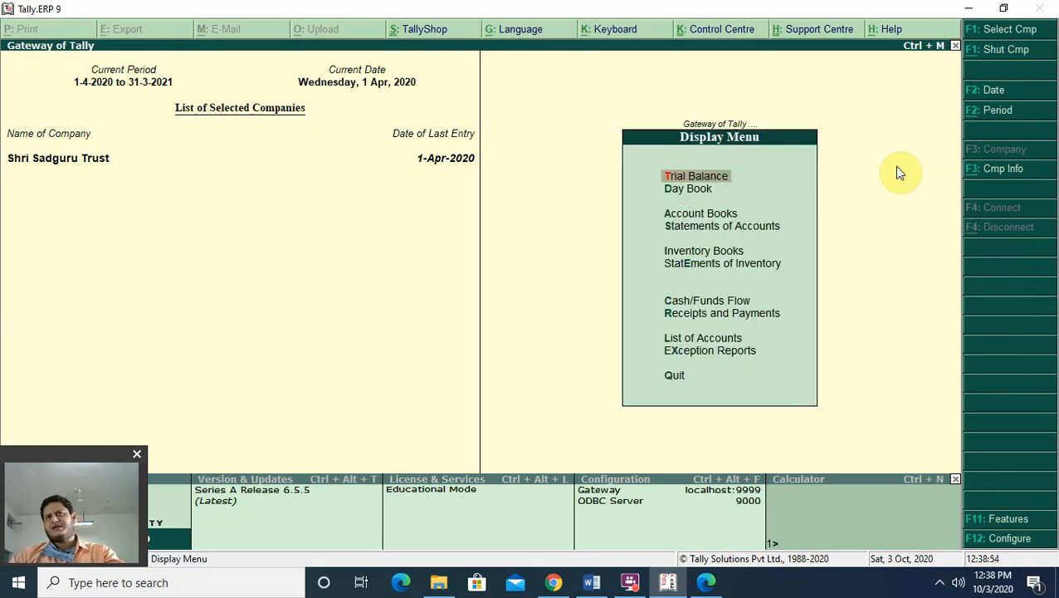
pyautogui.press('Down')
pyautogui.press('Down')
pyautogui.press('Down')
pyautogui.press('Down')
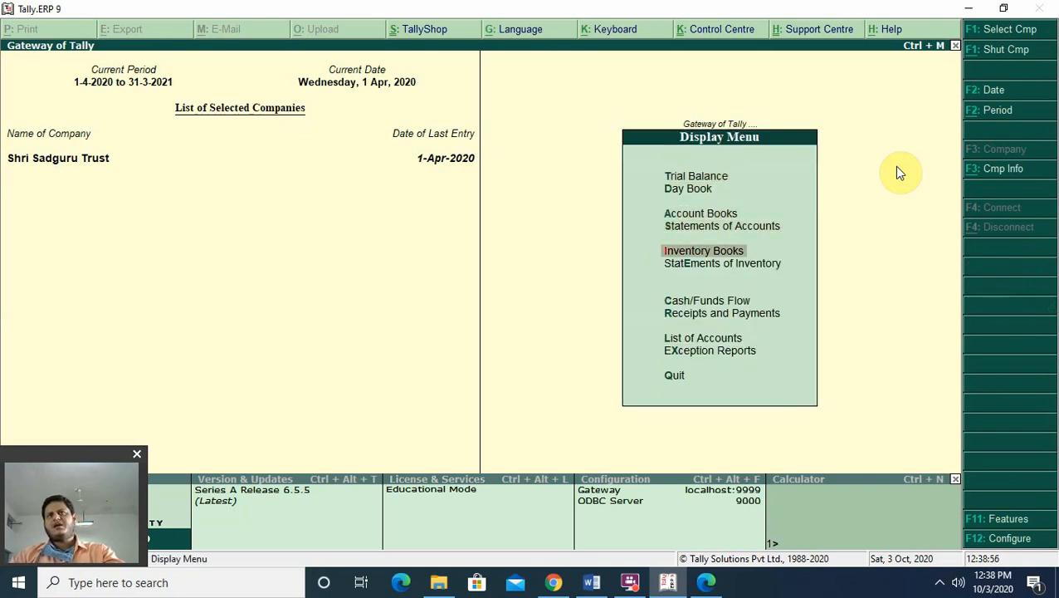
pyautogui.press('Return')
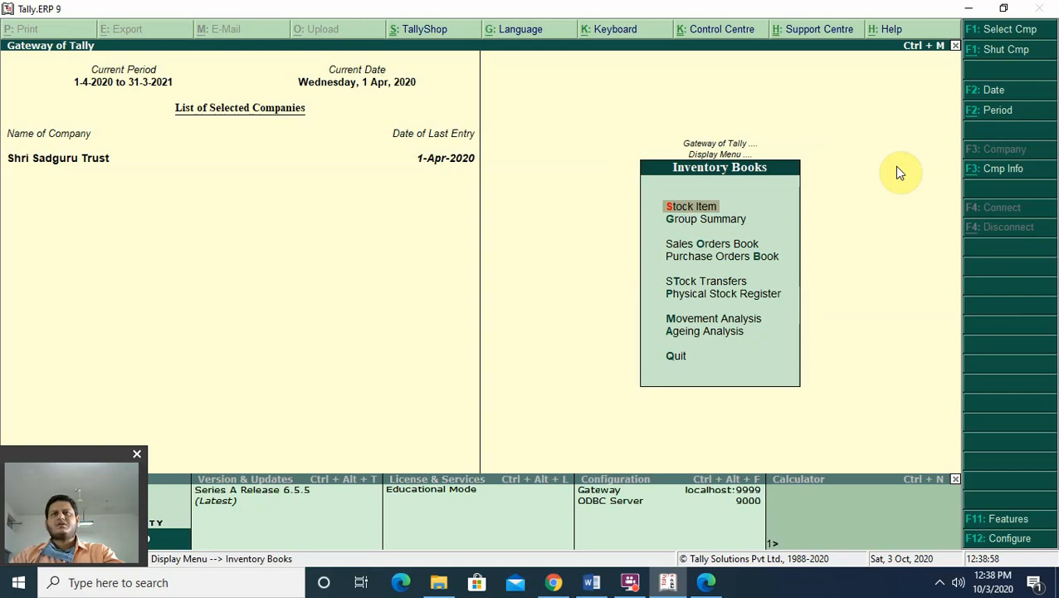
# Examine the April stock vouchers of Rice 75 Kg Bag from the Stock Item book, then return to the Display Menu
pyautogui.press('Return')
pyautogui.press('Down')
pyautogui.press('Down')
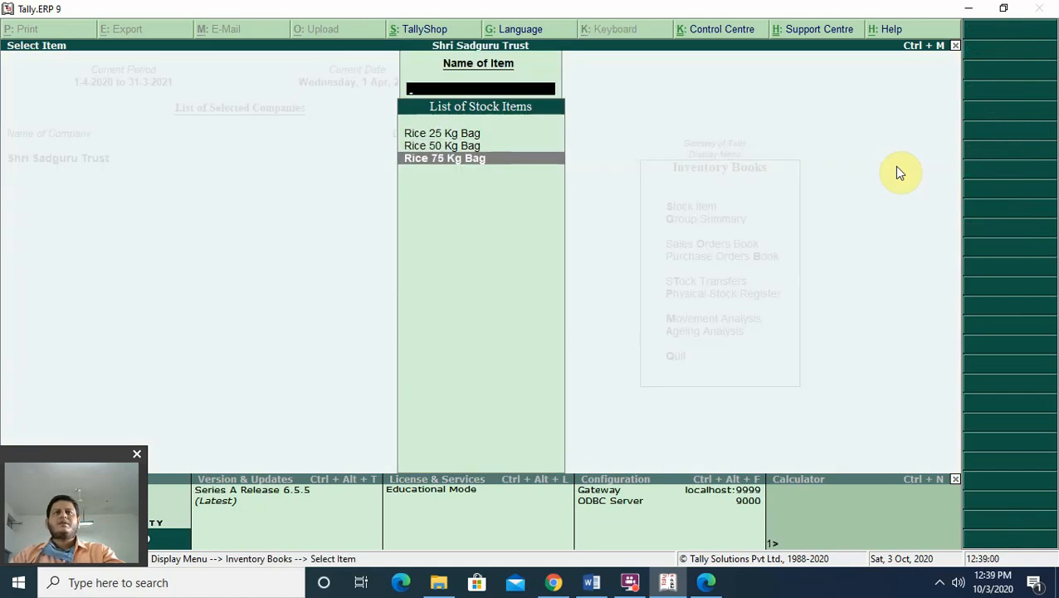
pyautogui.press('Return')
pyautogui.press('Return')
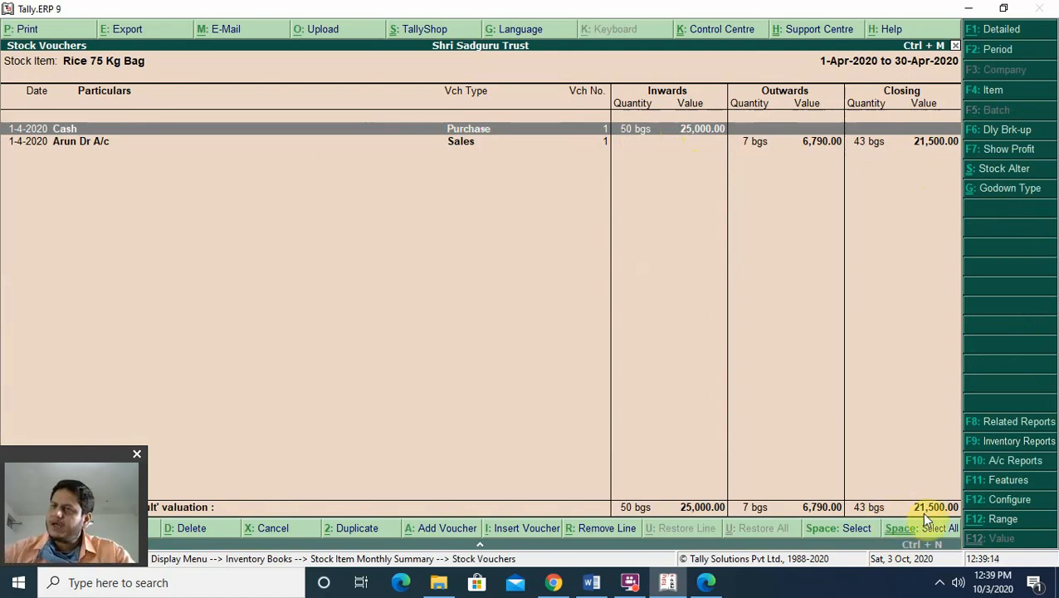
pyautogui.press('Escape')
pyautogui.press('Escape')
pyautogui.press('Escape')
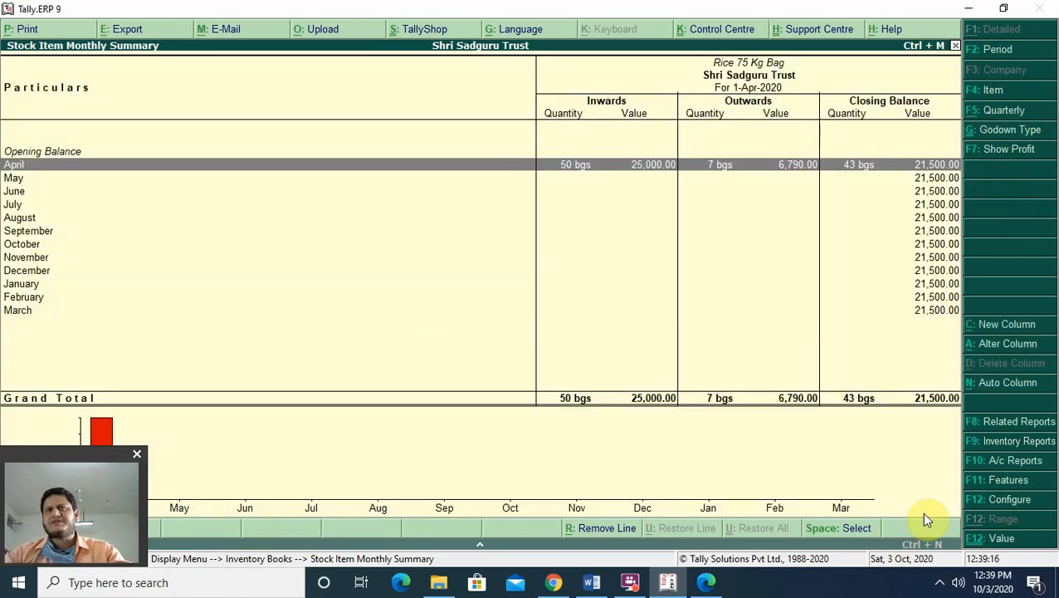
pyautogui.press('Escape')
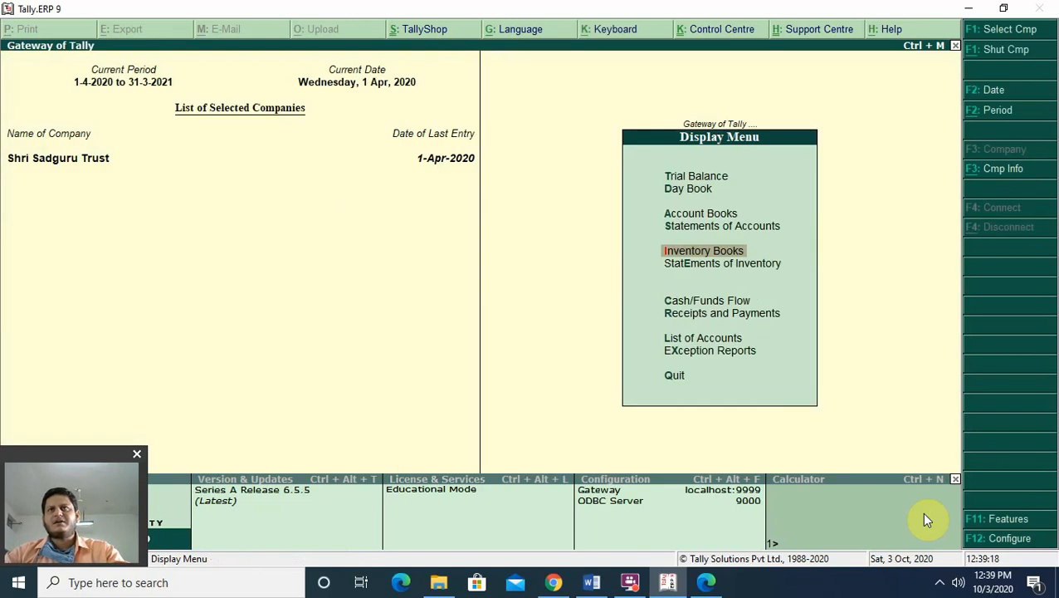
# Look at the Purchase Order Outstandings options in the Statements of Inventory and leave them again
pyautogui.press('Down')
pyautogui.press('Return')
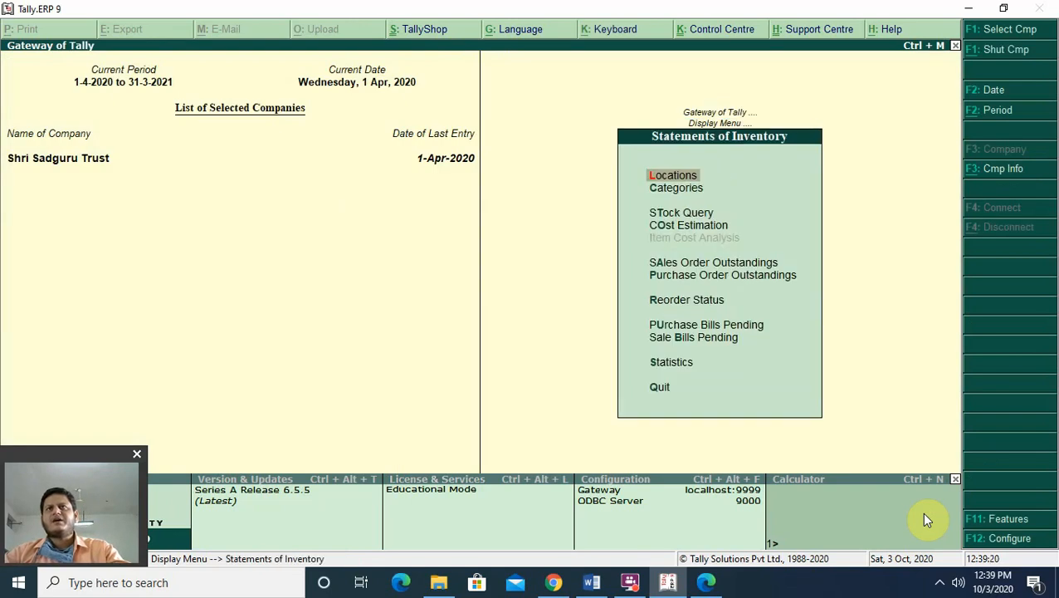
pyautogui.press('Down')
pyautogui.press('Down')
pyautogui.press('Down')
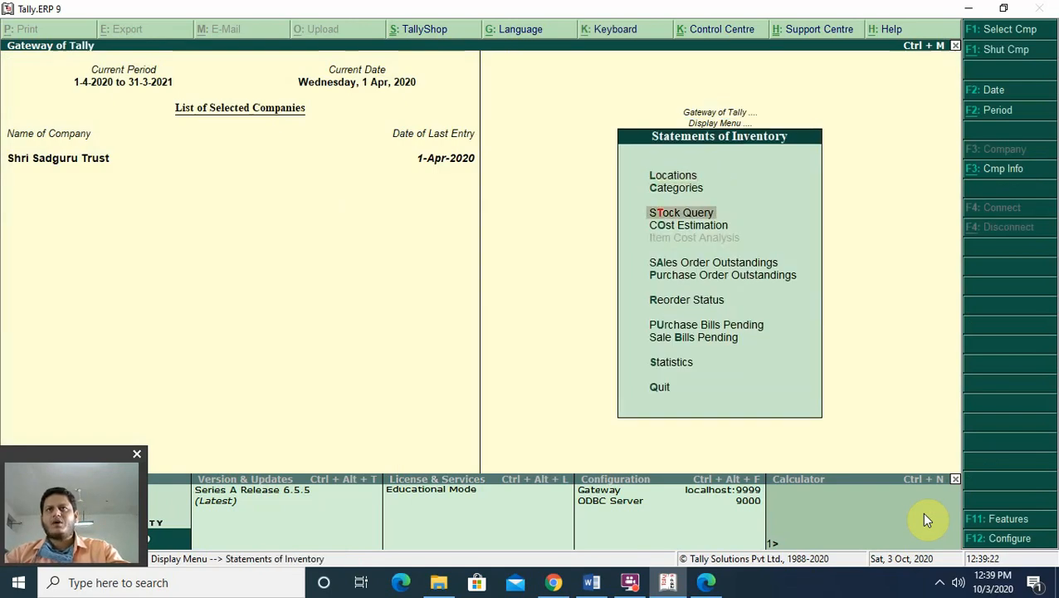
pyautogui.press('Down')
pyautogui.press('Down')
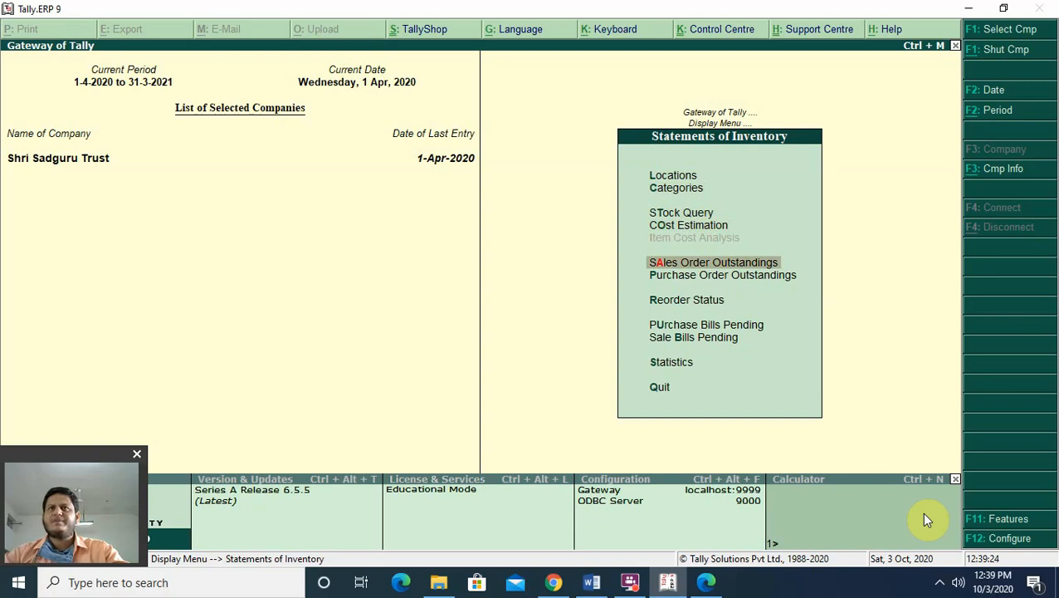
pyautogui.press('Return')
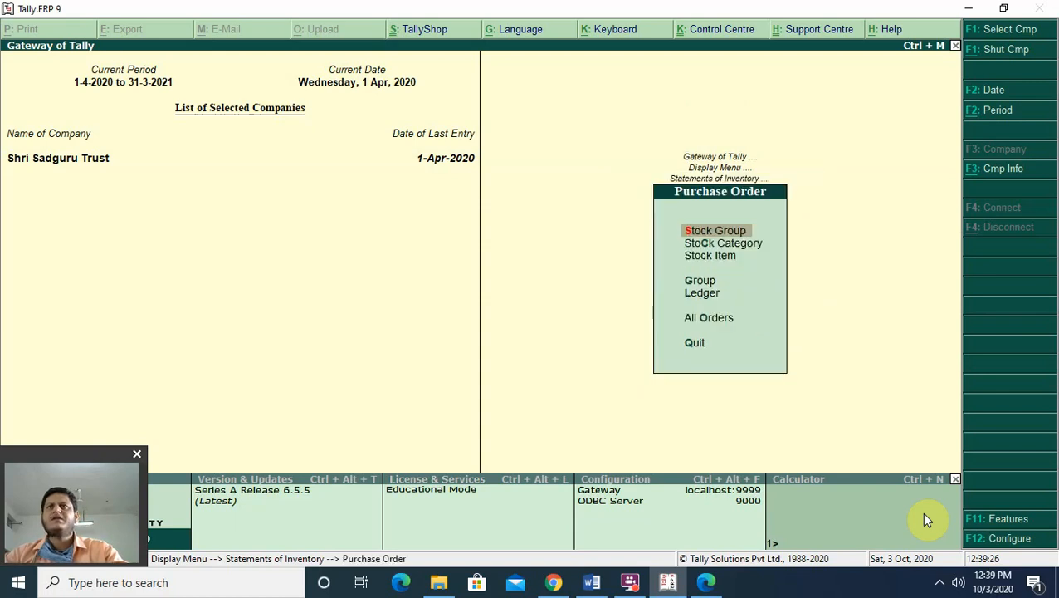
pyautogui.press('Escape')
pyautogui.press('Up')
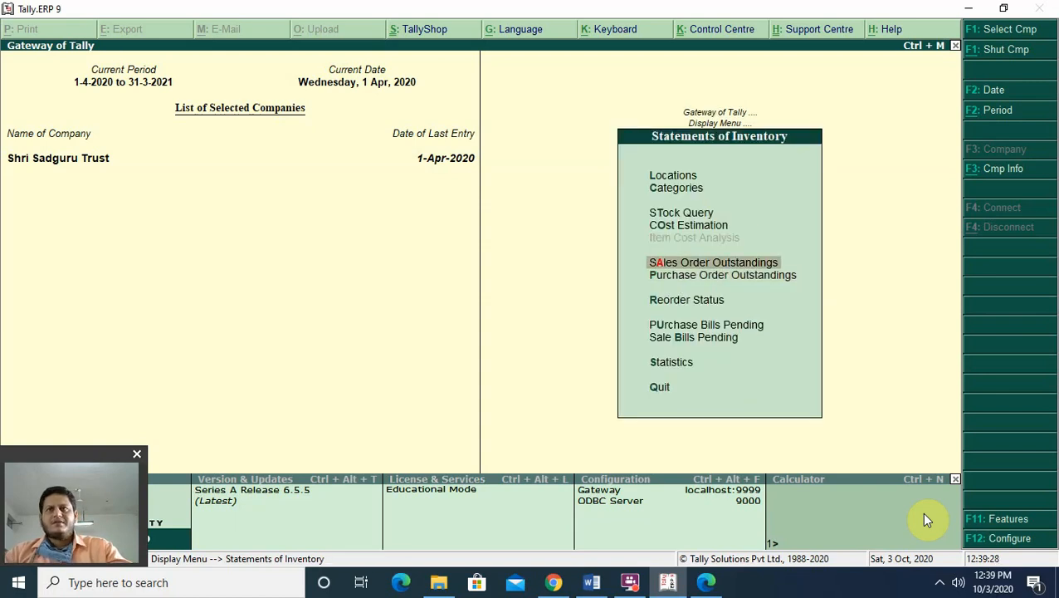
# Check the Sale Bills Pending statement and return to the Gateway of Tally
pyautogui.press('Down')
pyautogui.press('Down')
pyautogui.press('Down')
pyautogui.press('Down')
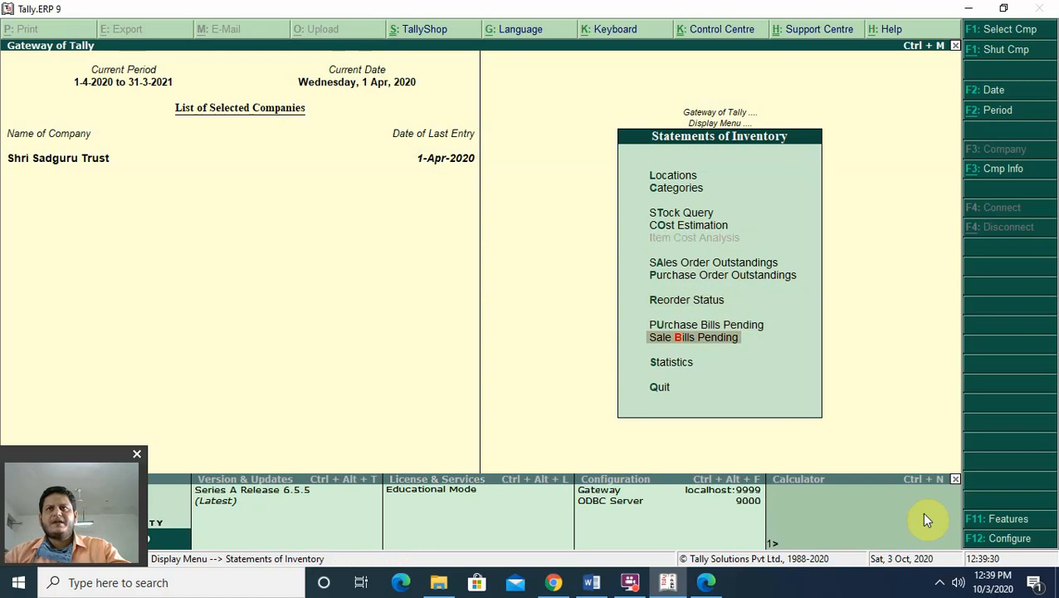
pyautogui.press('Return')
pyautogui.press('Escape')
pyautogui.press('Escape')
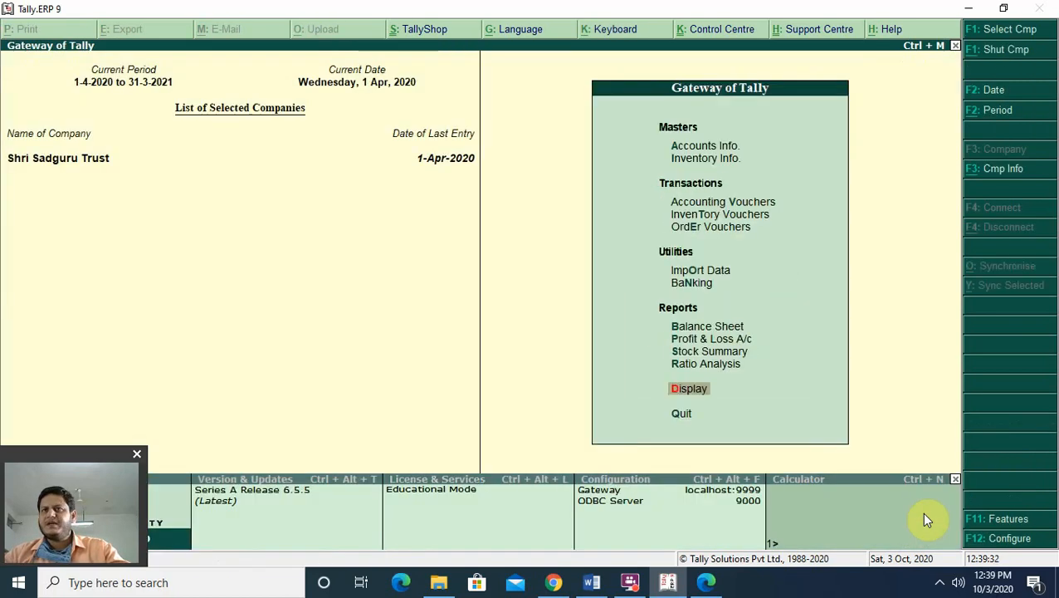
pyautogui.press('Escape')
pyautogui.press('n')
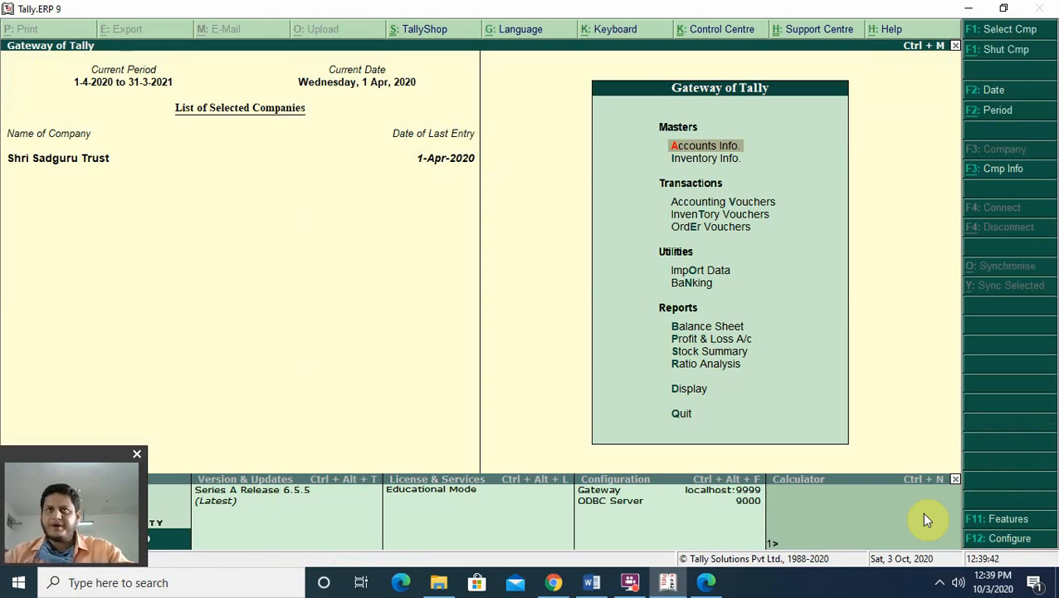
# Open the Balance Sheet and drill down into its Current Assets group
pyautogui.press('Down')
pyautogui.press('Down')
pyautogui.press('Down')
pyautogui.press('Down')
pyautogui.press('Down')
pyautogui.press('Down')
pyautogui.press('Down')
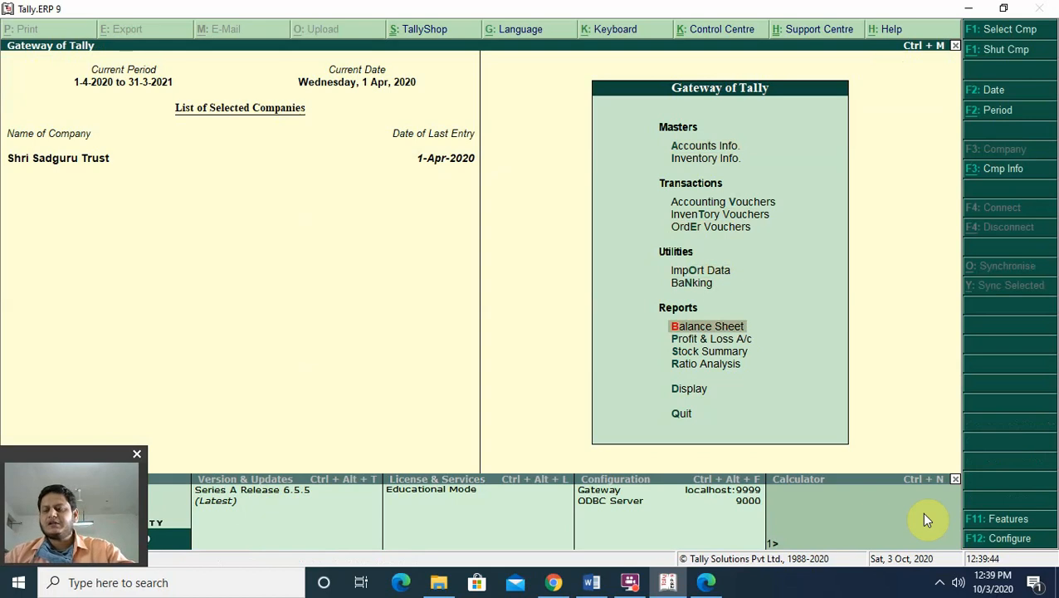
pyautogui.press('Return')
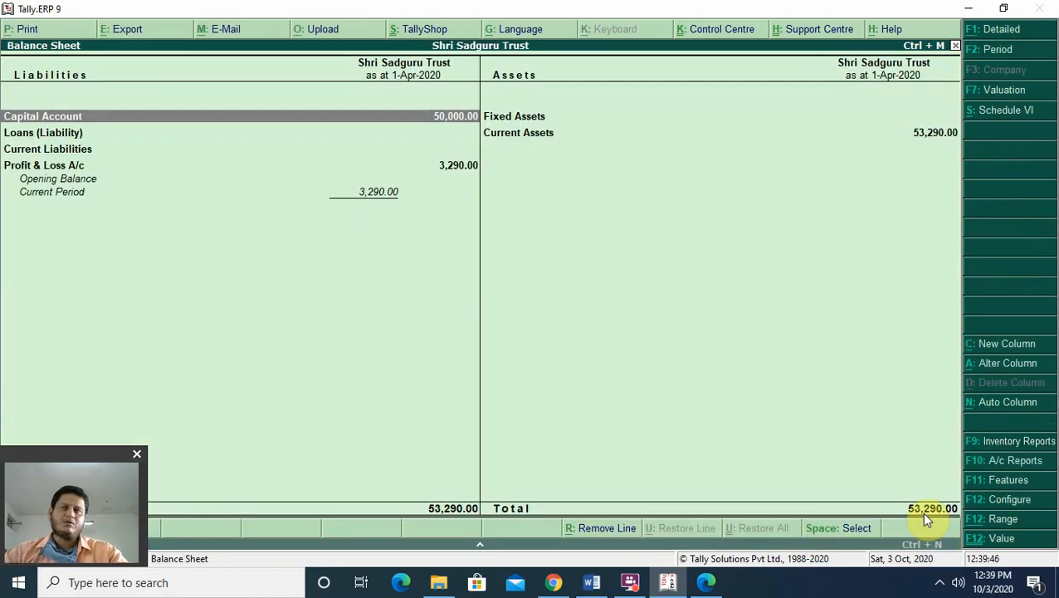
pyautogui.press('Right')
pyautogui.press('Down')
pyautogui.press('Return')
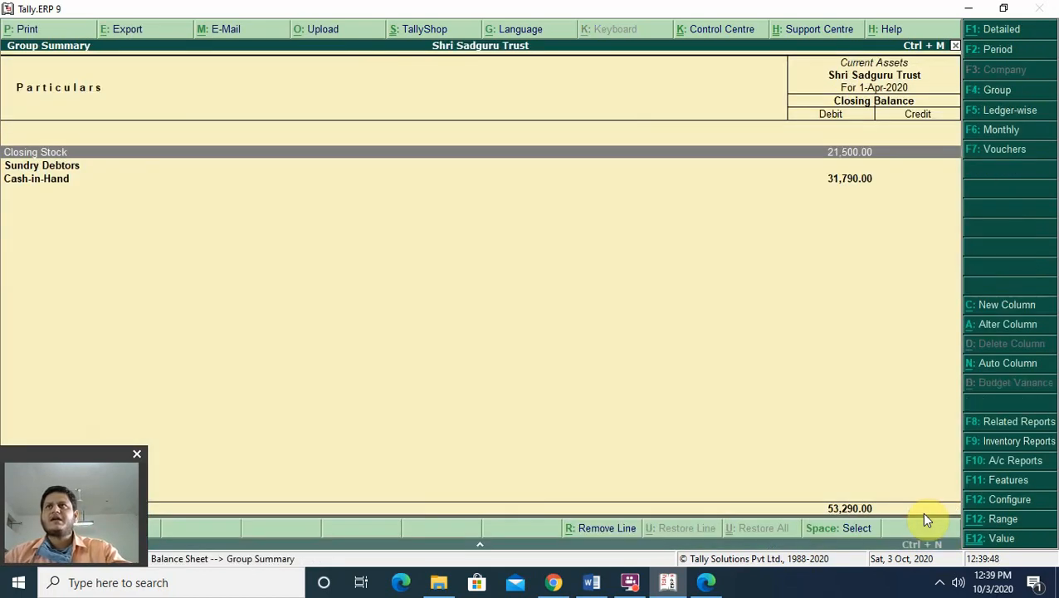
# Drill from Cash-in-Hand into the Cash ledger's April vouchers and examine the receipt and purchase entries
pyautogui.press('Down')
pyautogui.press('Down')
pyautogui.press('Return')
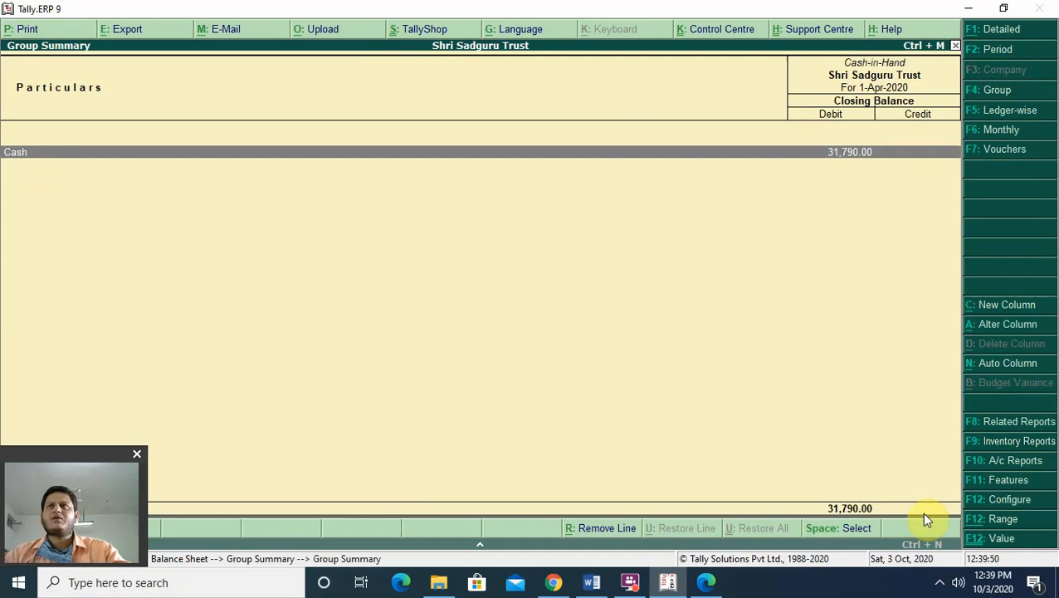
pyautogui.press('Return')
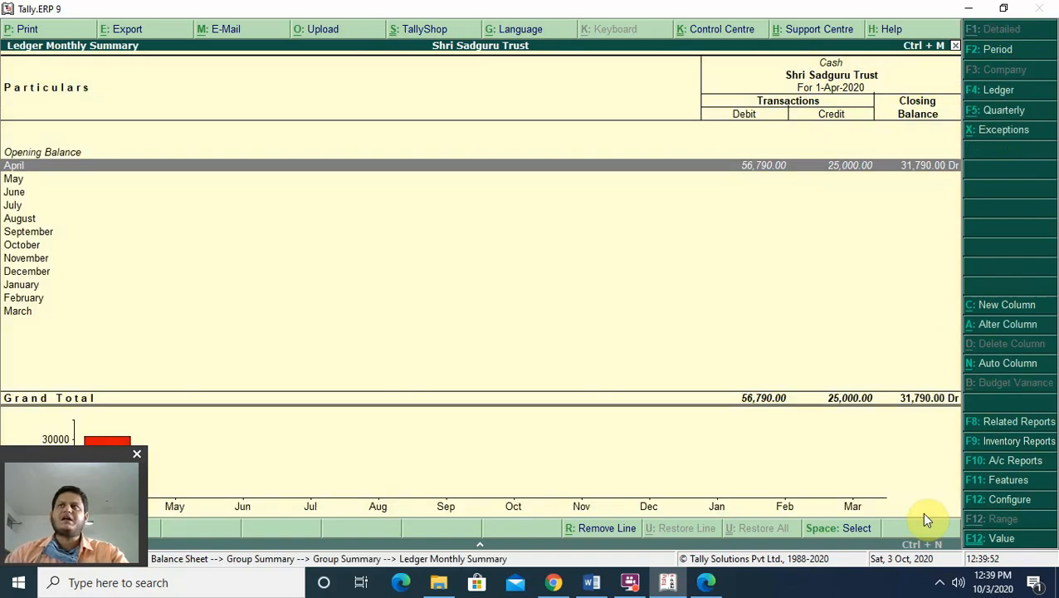
pyautogui.press('Return')
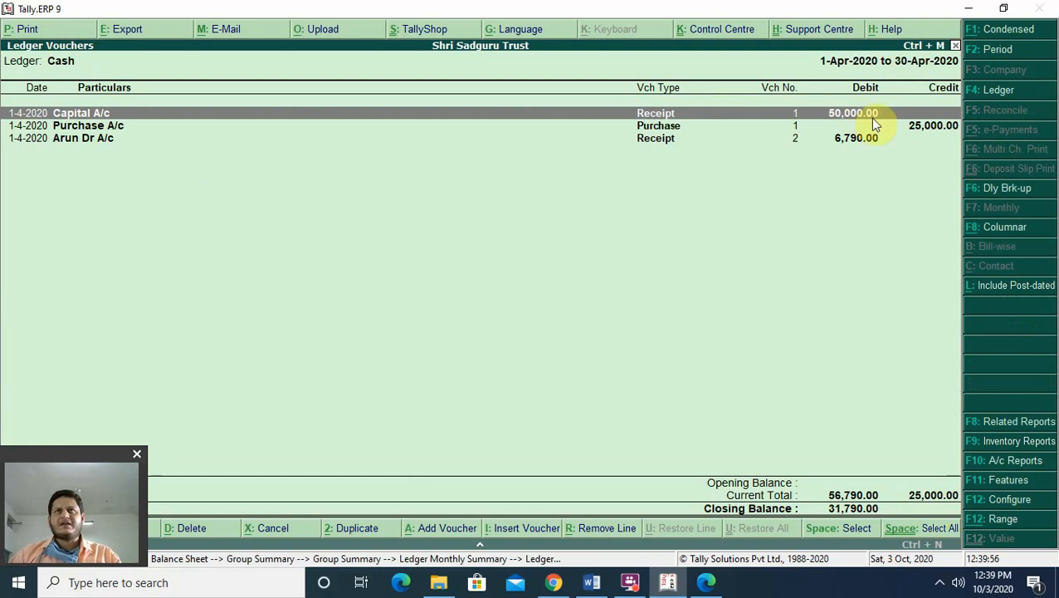
pyautogui.press('Down')
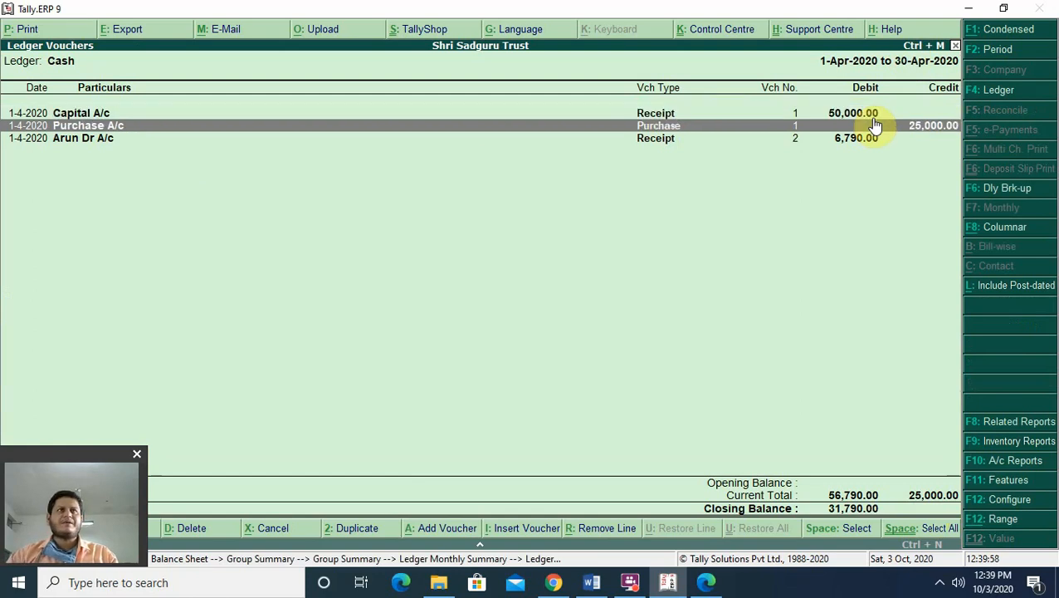
pyautogui.press('Down')
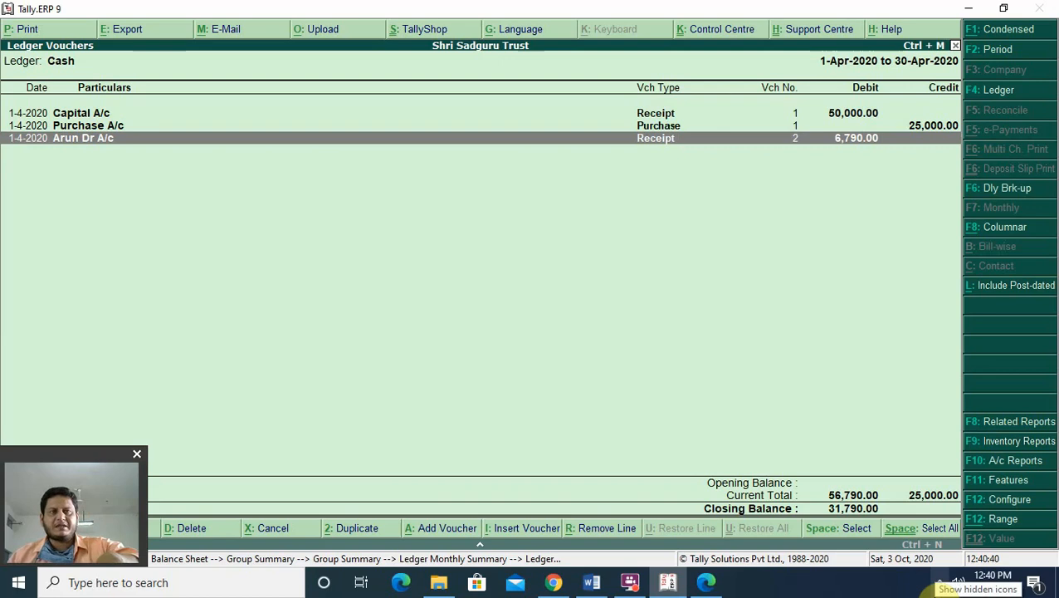
pyautogui.hotkey('ctrl', 'n')
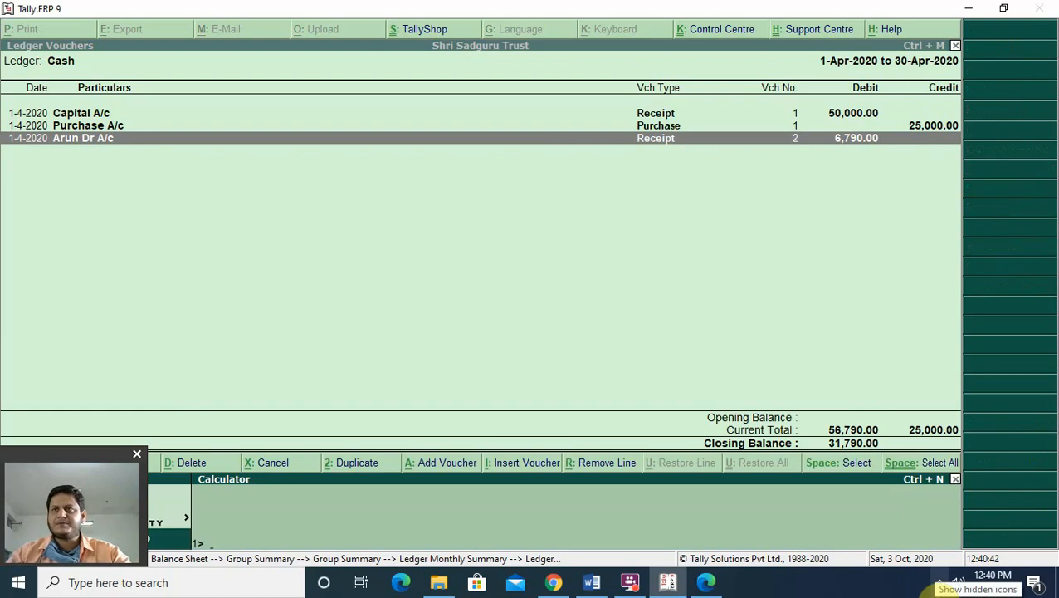
pyautogui.write('5')
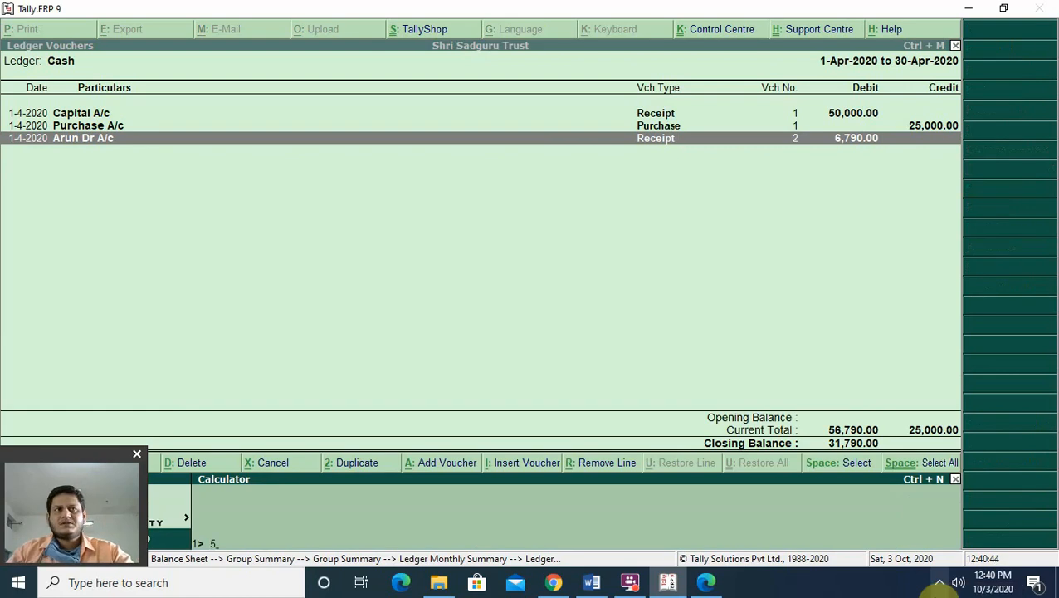
pyautogui.write('67')
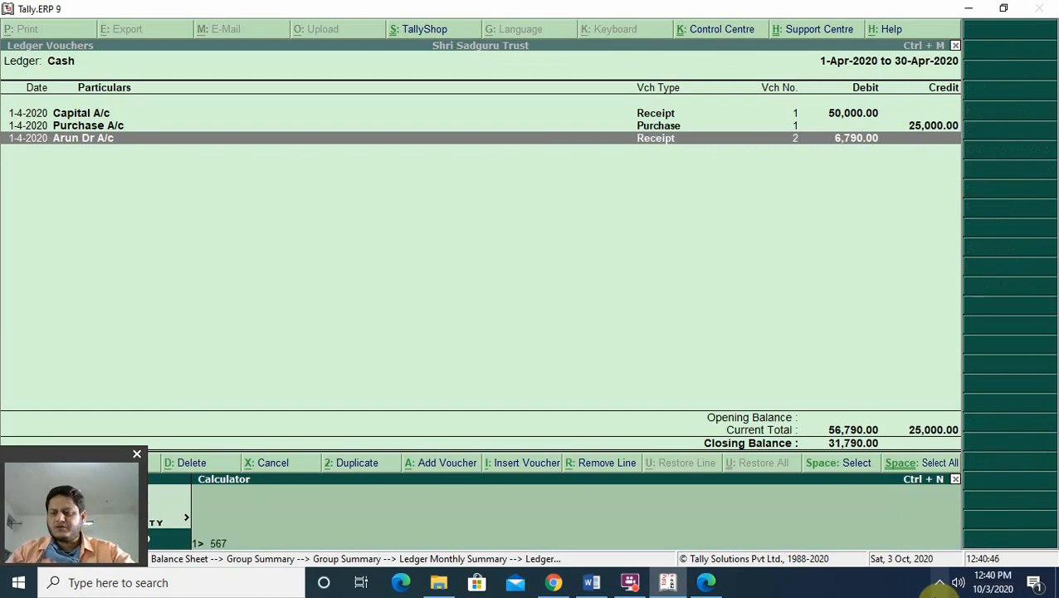
pyautogui.write('90')
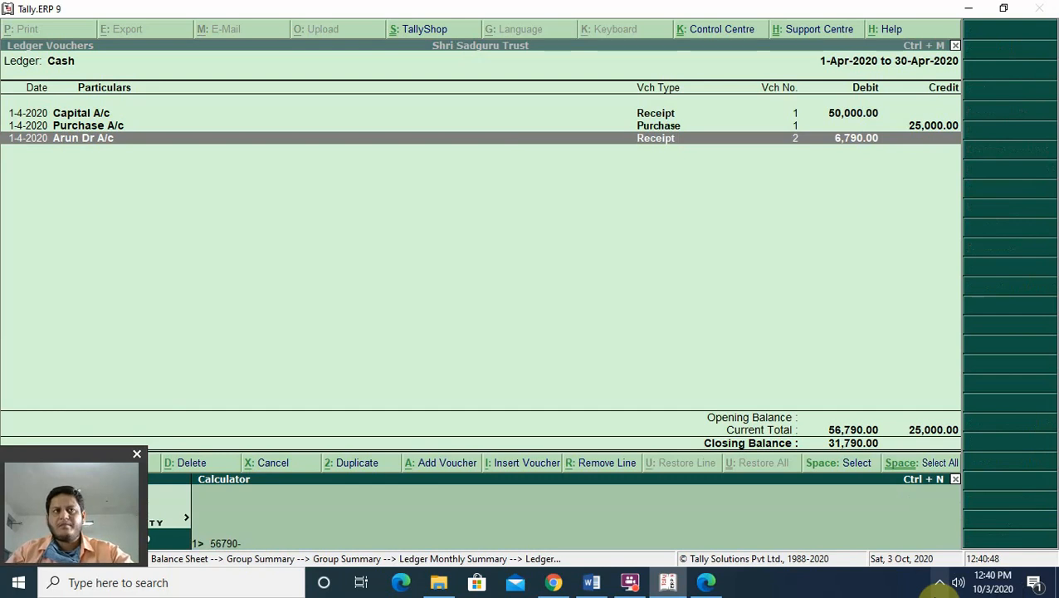
pyautogui.write('-')
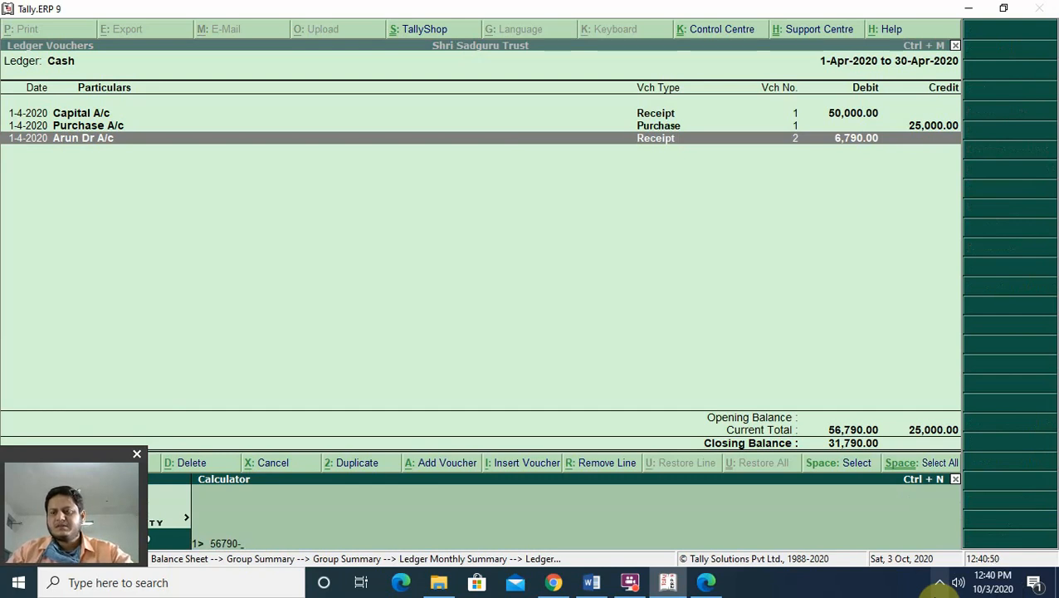
pyautogui.write('25000')
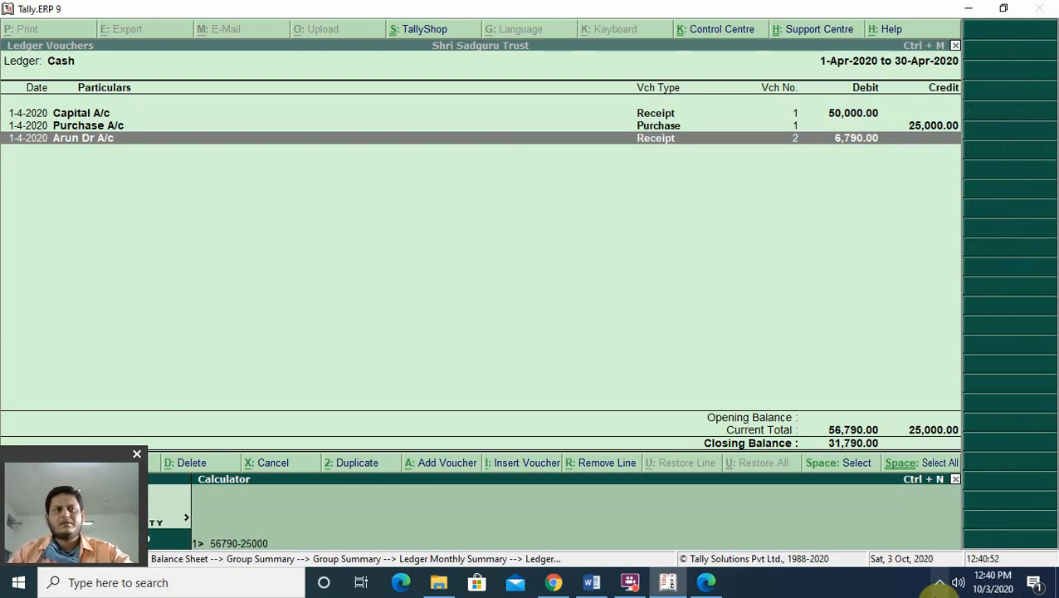
pyautogui.press('Return')
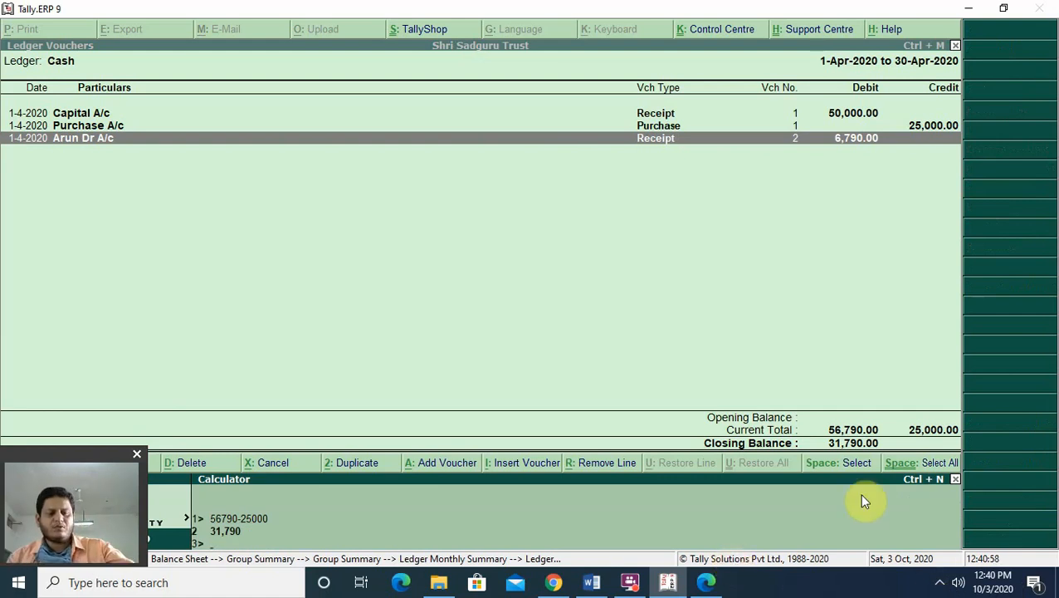
pyautogui.hotkey('ctrl', 'm')
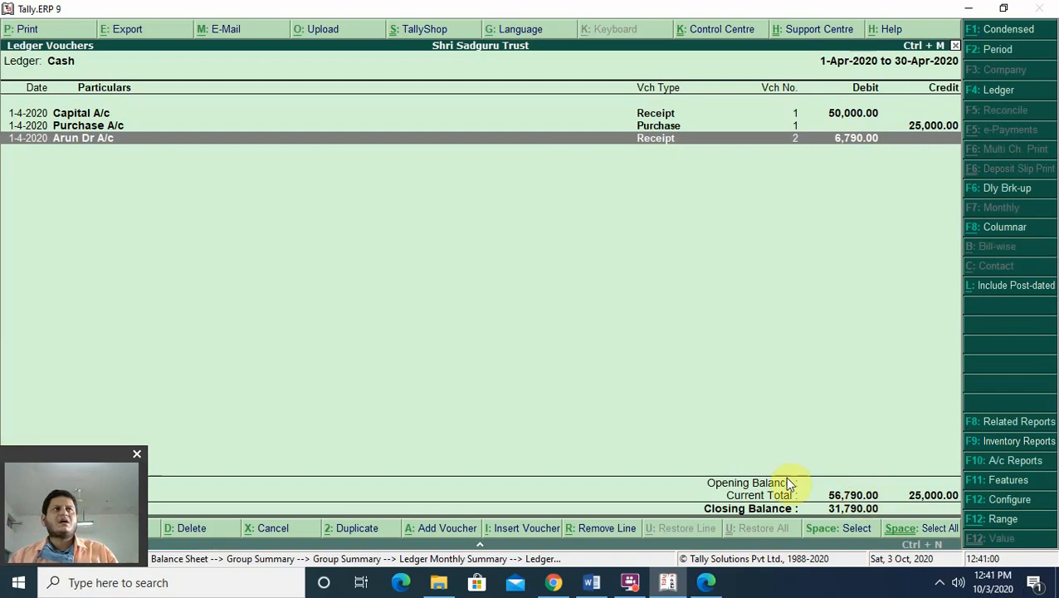
# Leave the Cash ledger and Balance Sheet reports and return to the Gateway of Tally
pyautogui.press('Escape')
pyautogui.press('Escape')
pyautogui.press('Escape')
pyautogui.press('Escape')
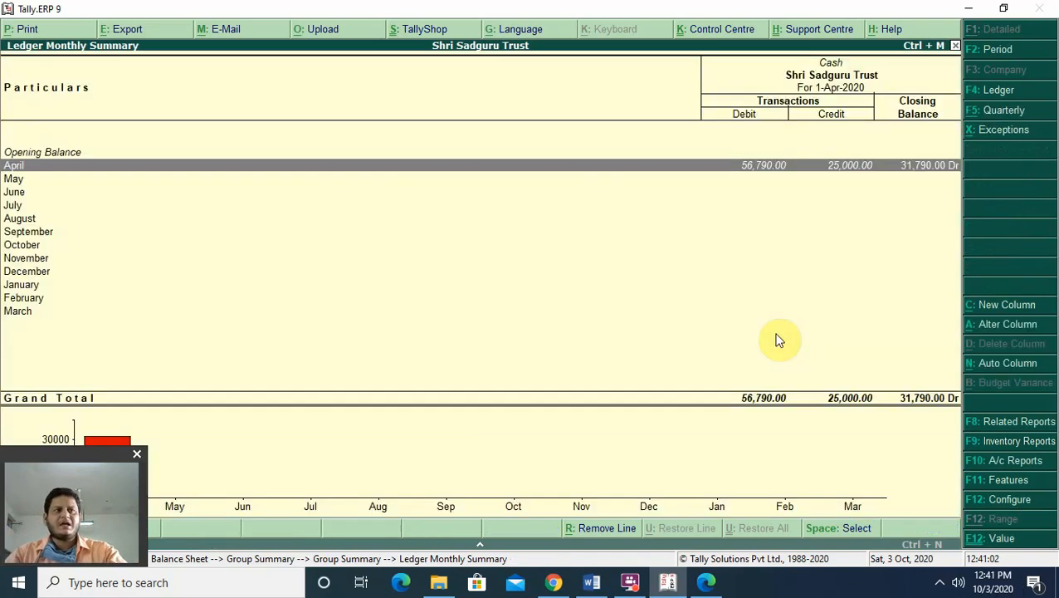
pyautogui.press('Escape')
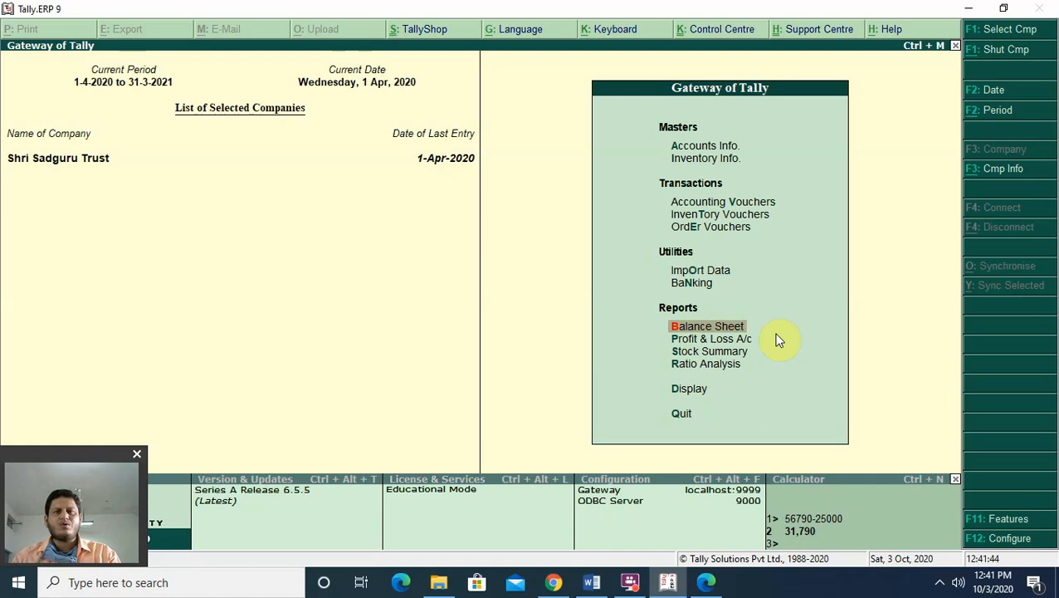
# Switch to the Word topic list and remove the yellow highlighting from the text of items 20 to 24b
pyautogui.click(597, 581)
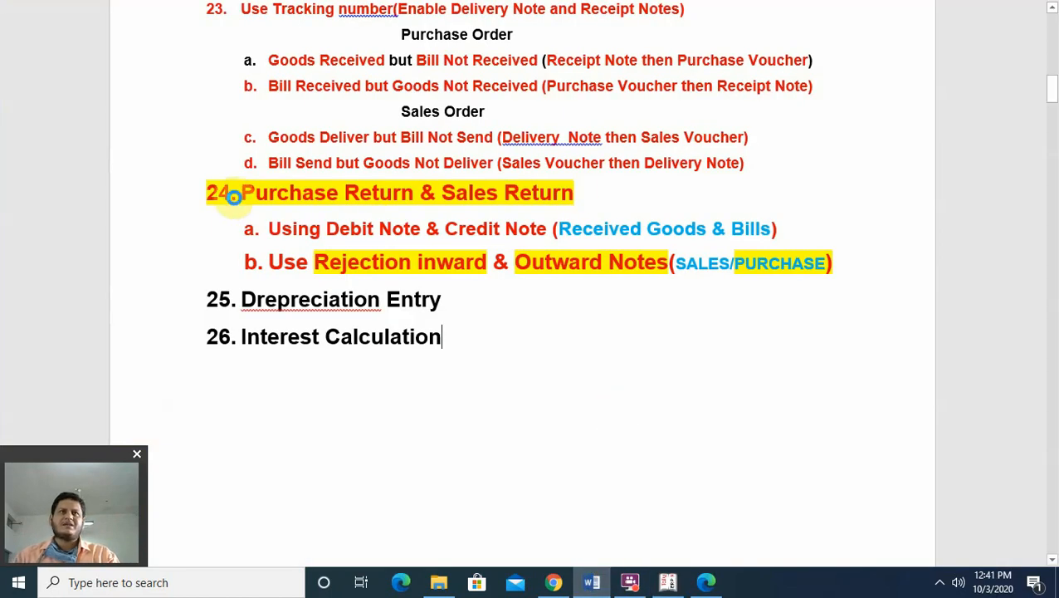
pyautogui.scroll(1, 379, 92)
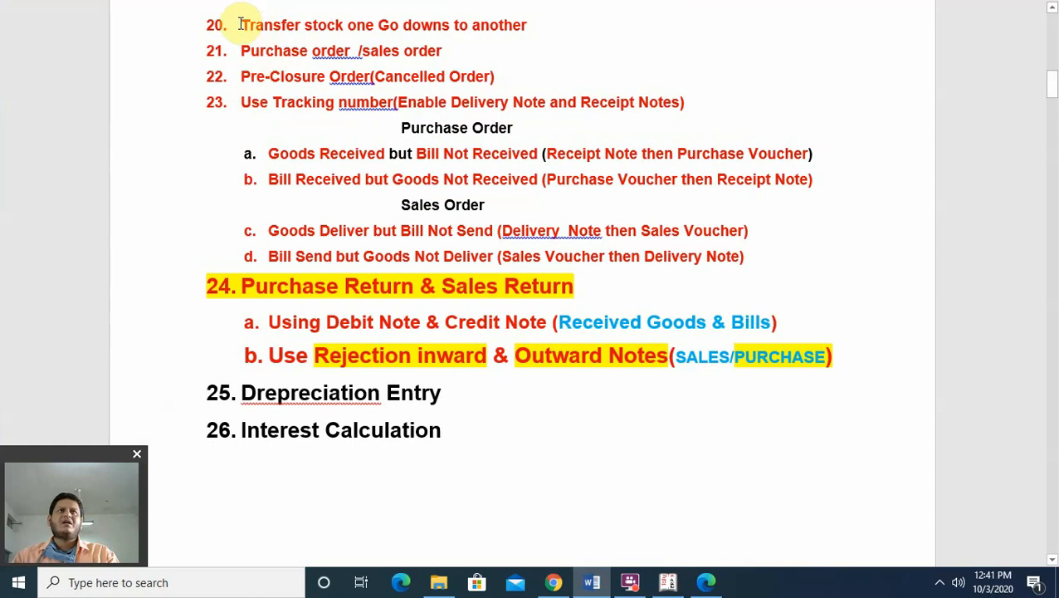
pyautogui.moveTo(239, 24); pyautogui.dragTo(844, 349)
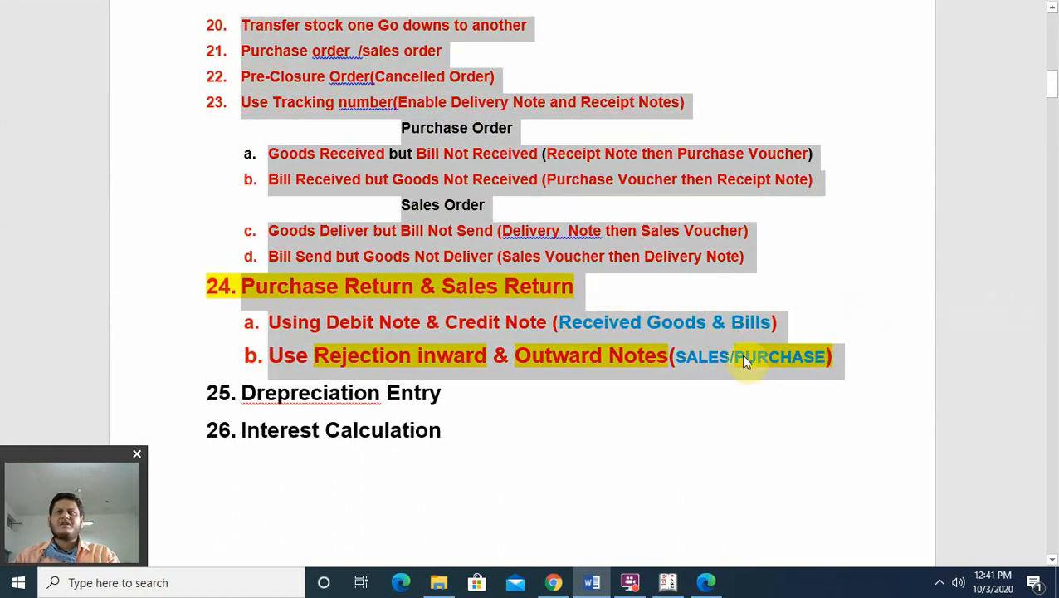
pyautogui.click(595, 294)
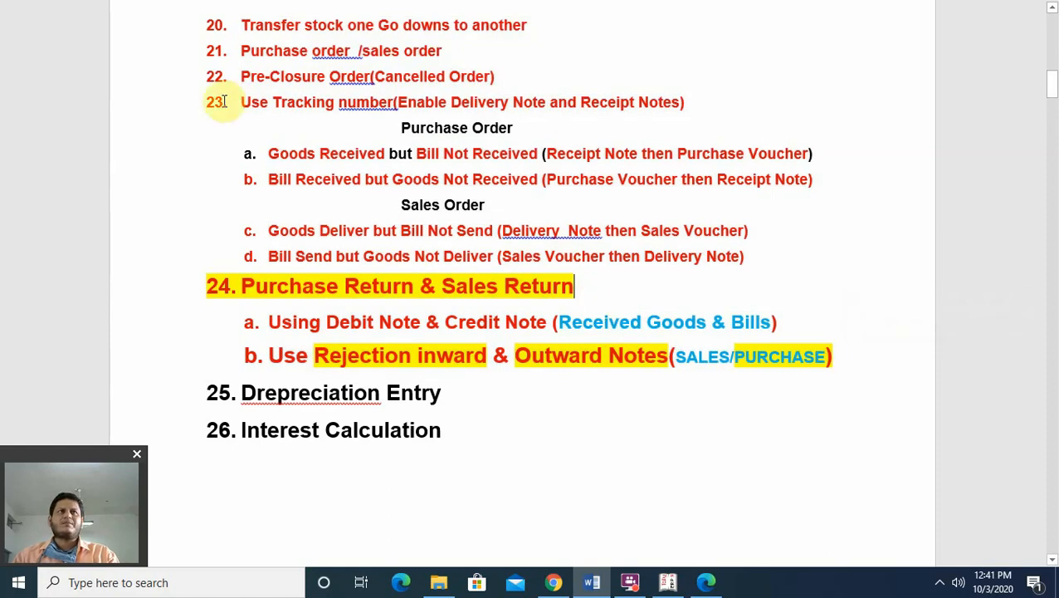
pyautogui.moveTo(242, 30); pyautogui.dragTo(894, 347)
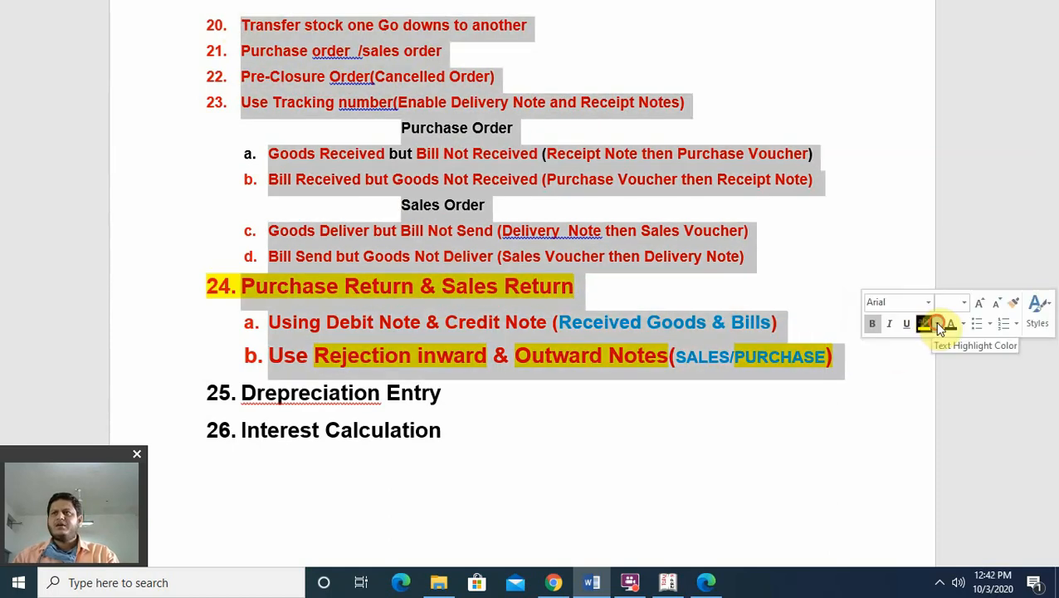
pyautogui.click(936, 324)
pyautogui.click(957, 413)
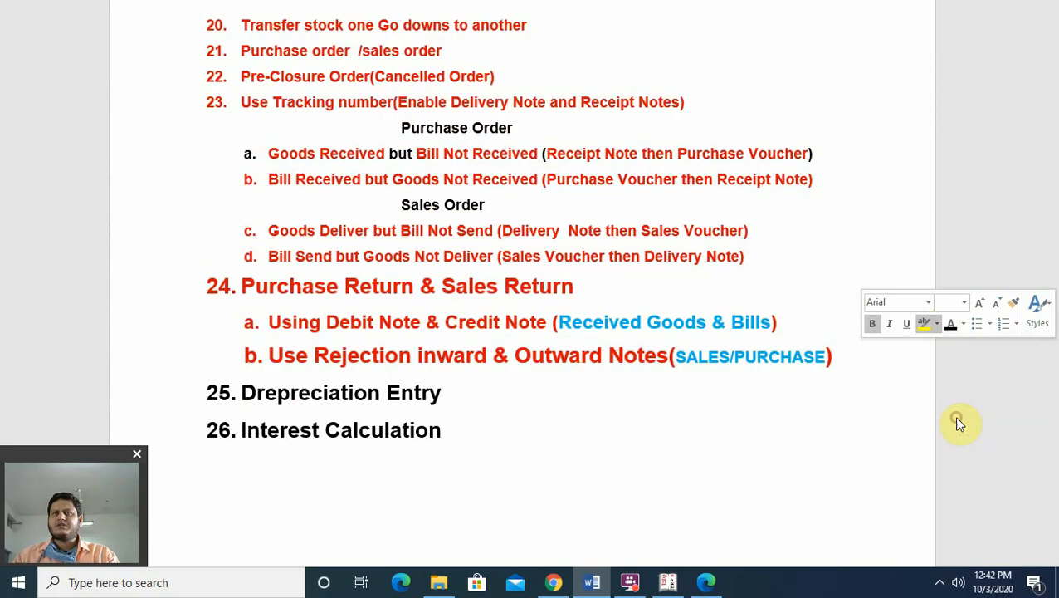
pyautogui.click(749, 428)
pyautogui.scroll(-4, 537, 453)
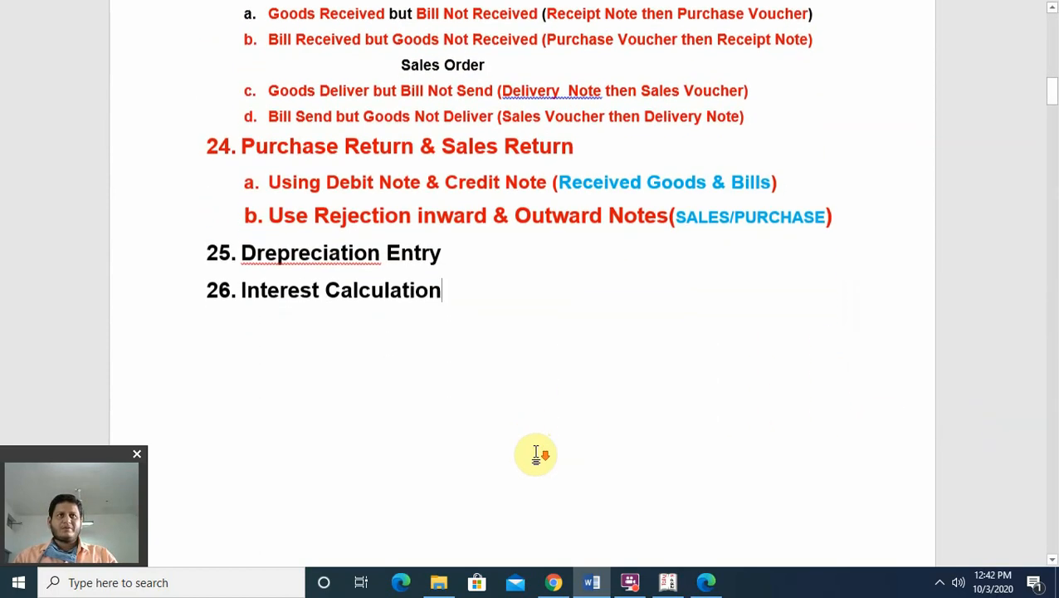
pyautogui.scroll(-2, 536, 453)
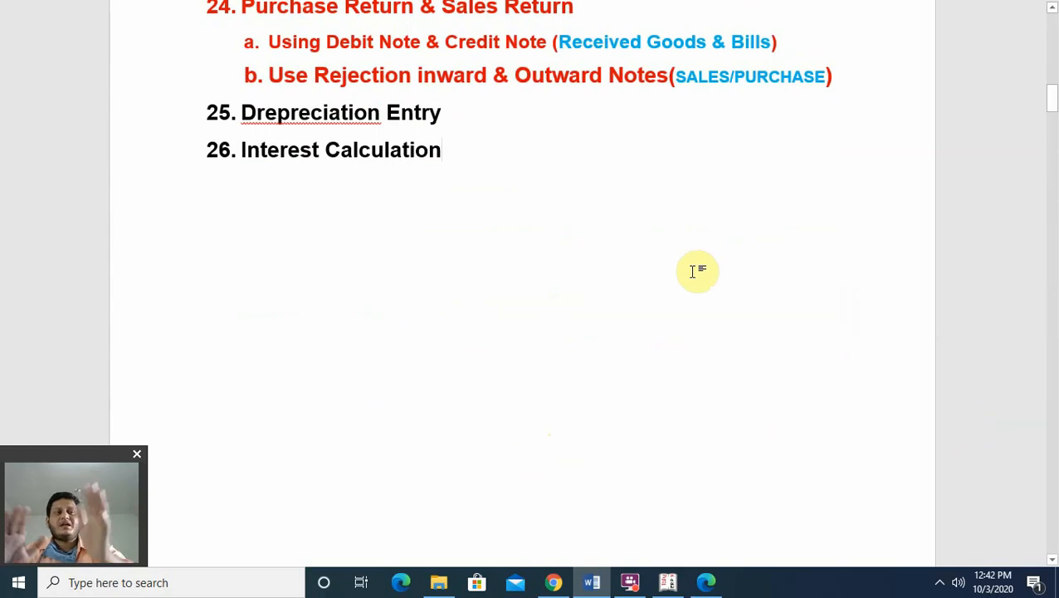
# Look at the inventory voucher types on the Stock Journal creation screen in Tally.ERP 9, then switch back to the Word topic list
pyautogui.click(669, 581)
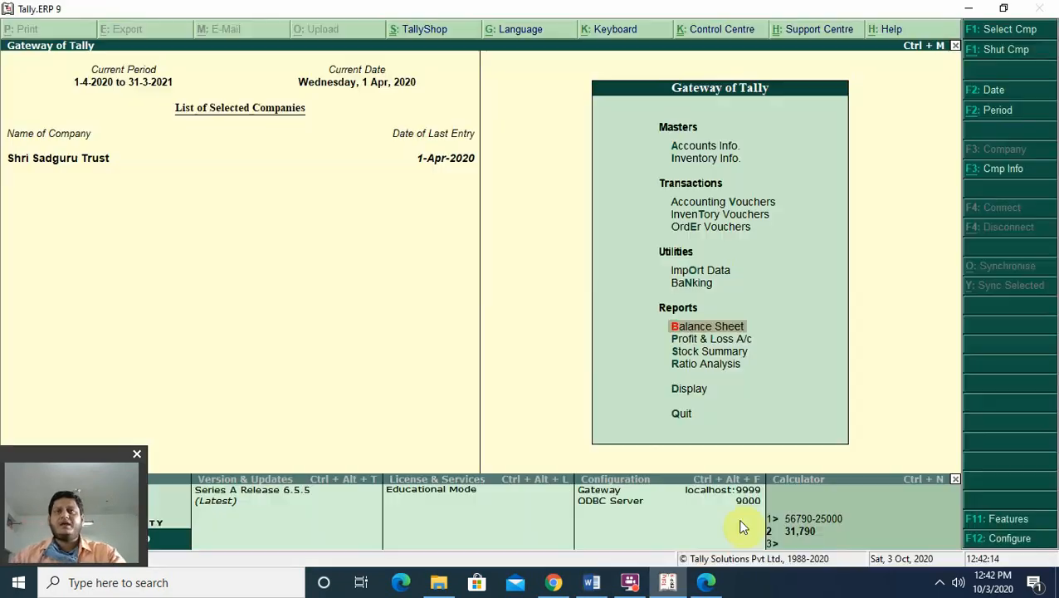
pyautogui.press('Down')
pyautogui.press('Up')
pyautogui.press('Up')
pyautogui.press('Up')
pyautogui.press('Up')
pyautogui.press('Up')
pyautogui.press('Up')
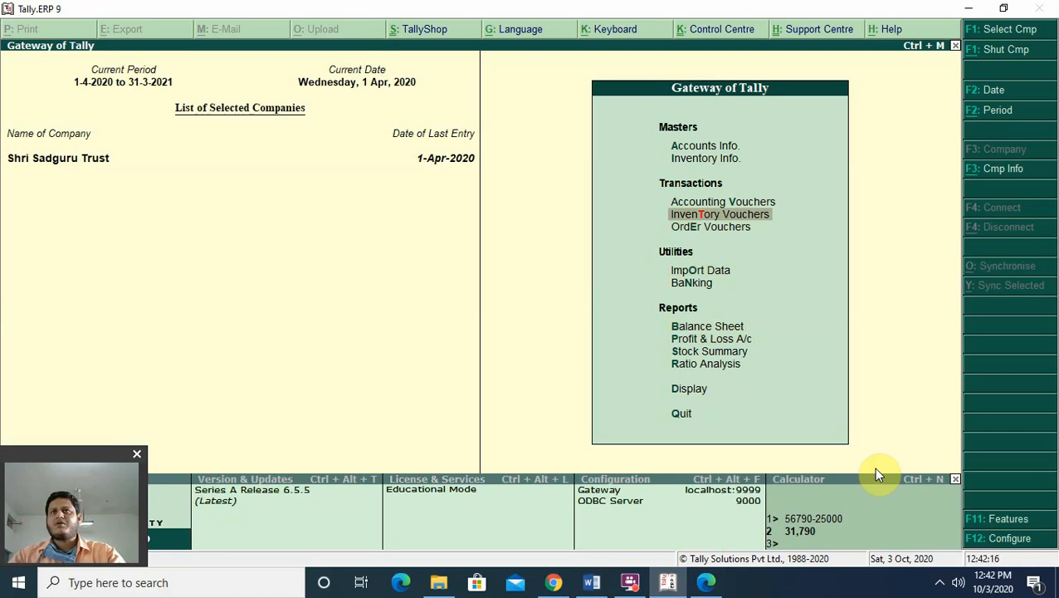
pyautogui.press('Return')
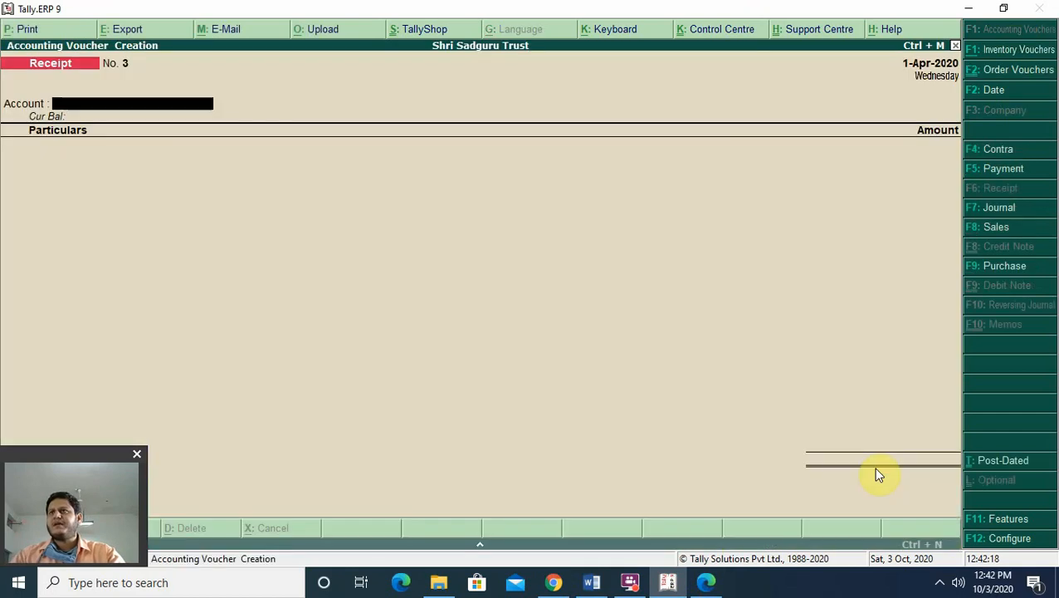
pyautogui.press('Escape')
pyautogui.press('y')
pyautogui.press('Down')
pyautogui.press('Return')
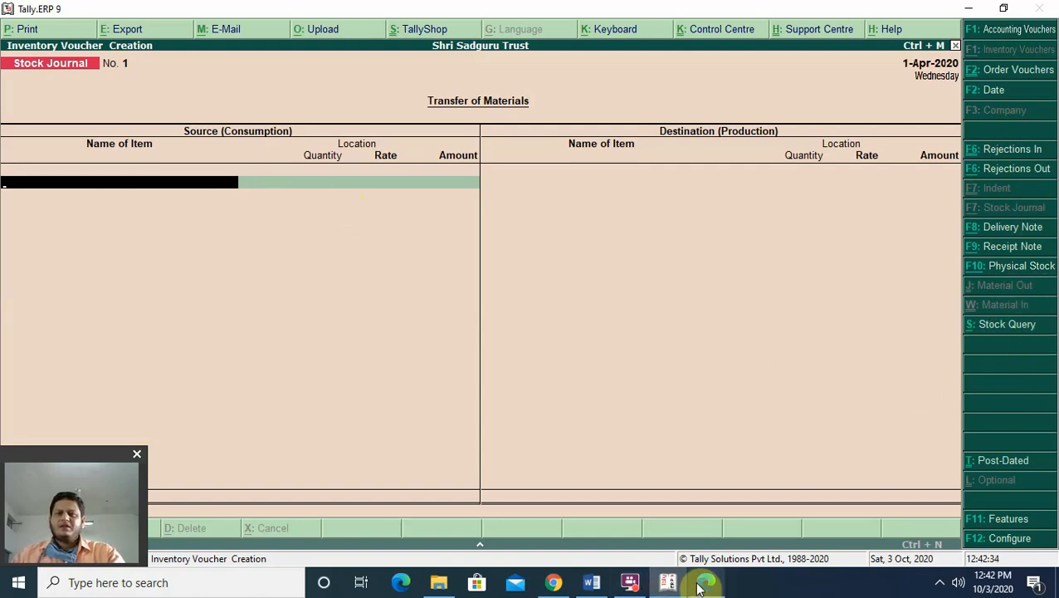
pyautogui.click(592, 581)
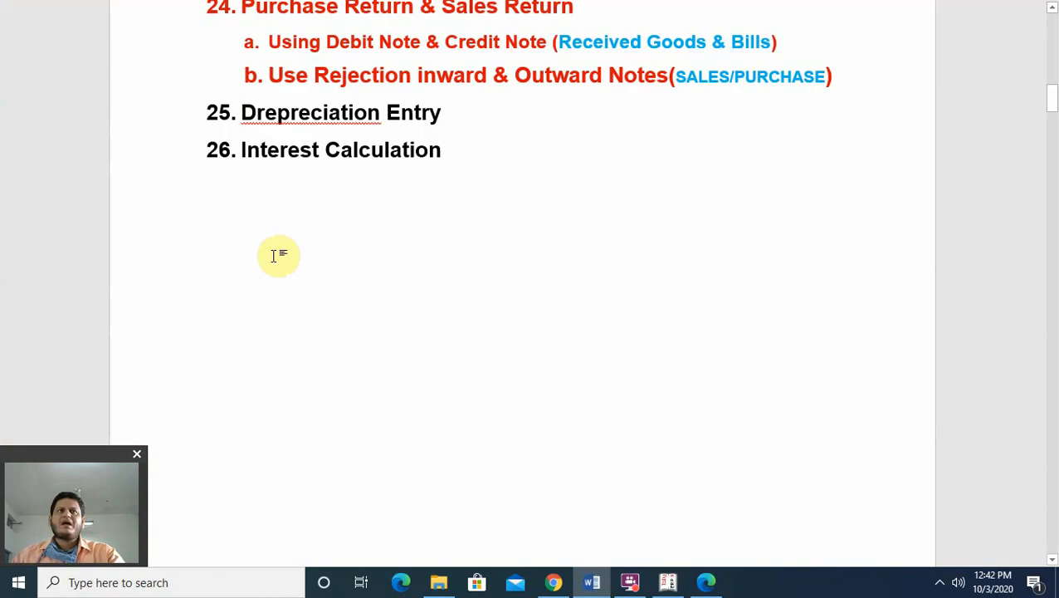